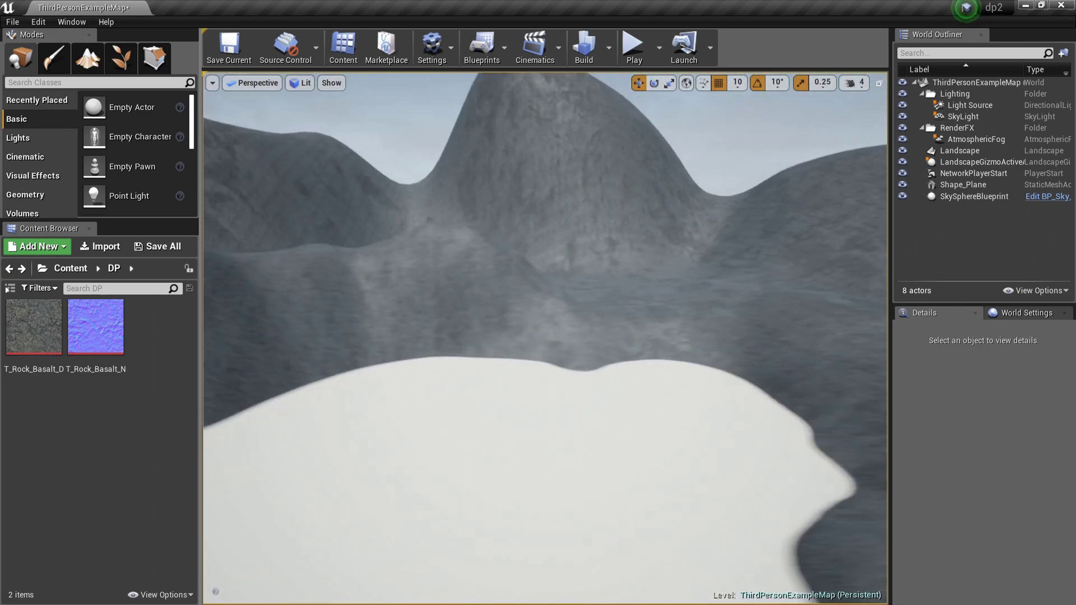
Look over the landscape around the white plane and the two rock basalt textures in the DP folder
{"action": "right_click_drag", "start_coordinate": [258, 322], "coordinate": [253, 448]}
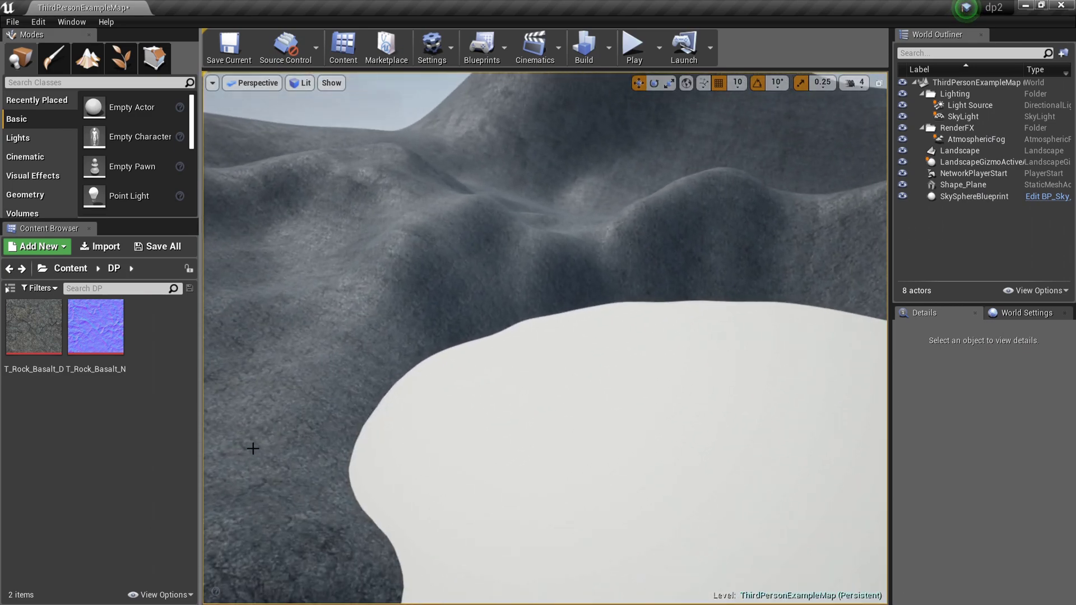
{"action": "right_click_drag", "start_coordinate": [398, 364], "coordinate": [388, 347]}
{"action": "right_click_drag", "start_coordinate": [464, 326], "coordinate": [442, 337]}
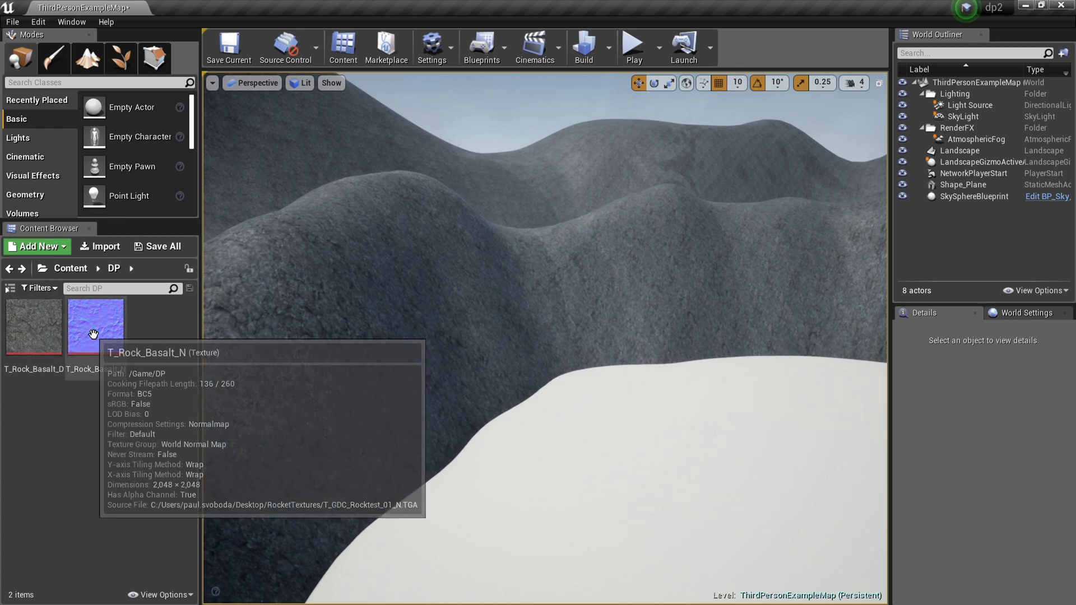
{"action": "left_click", "coordinate": [306, 401]}
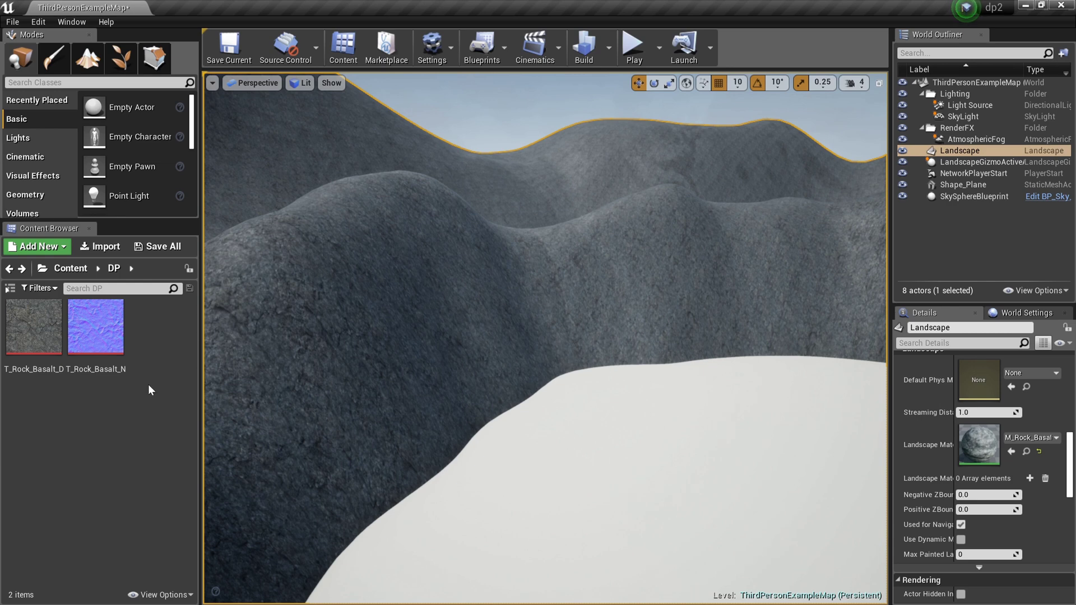
{"action": "left_click", "coordinate": [95, 328]}
{"action": "left_click", "coordinate": [46, 334], "text": "ctrl"}
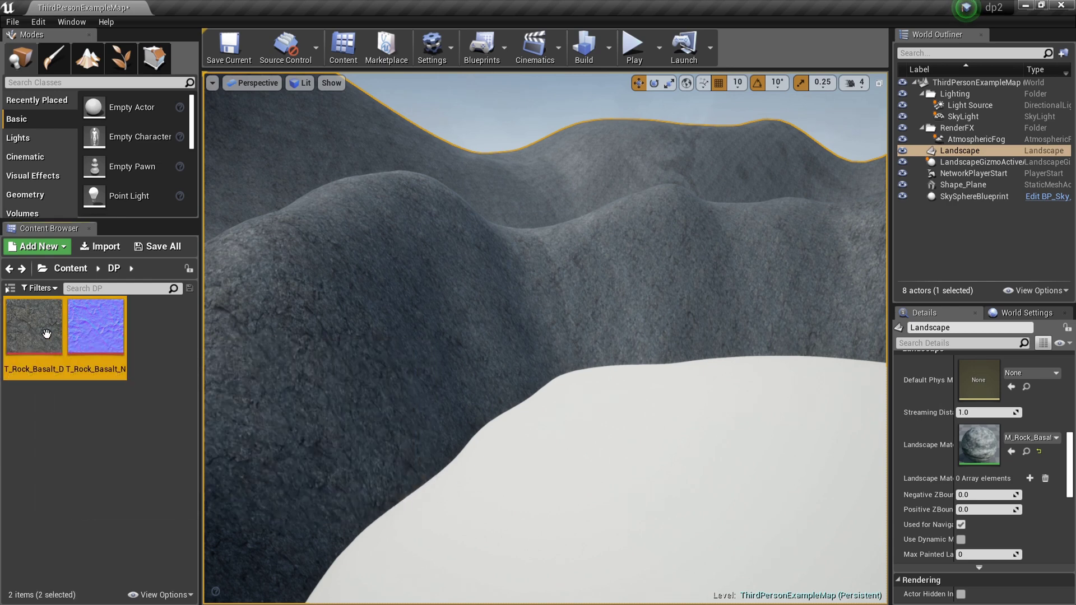
{"action": "left_click", "coordinate": [96, 327]}
Create a new material named LAVA in the DP folder
{"action": "right_click", "coordinate": [144, 342]}
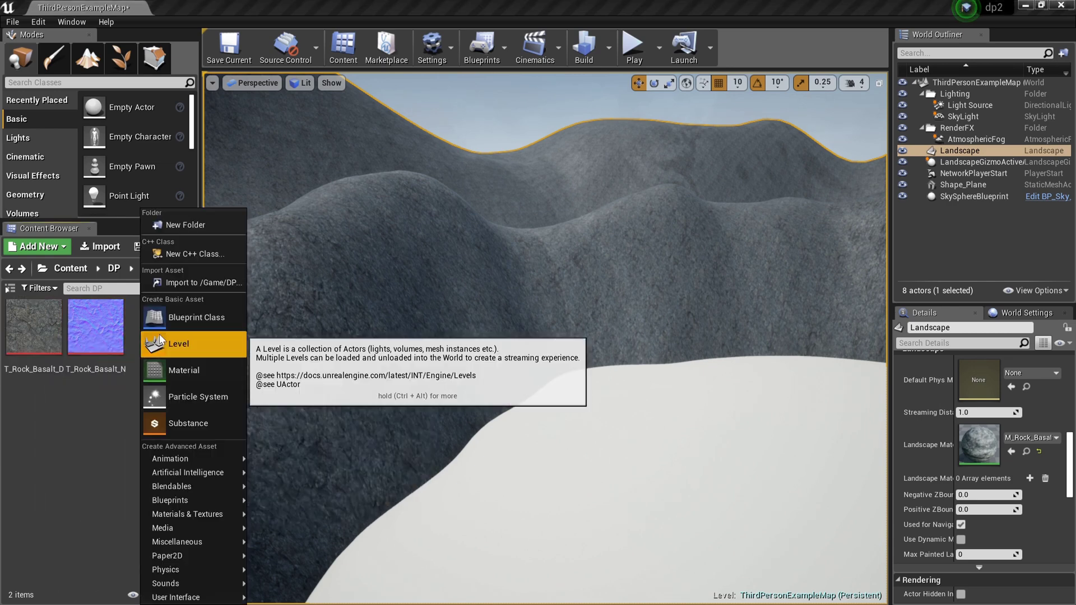
{"action": "left_click", "coordinate": [168, 370]}
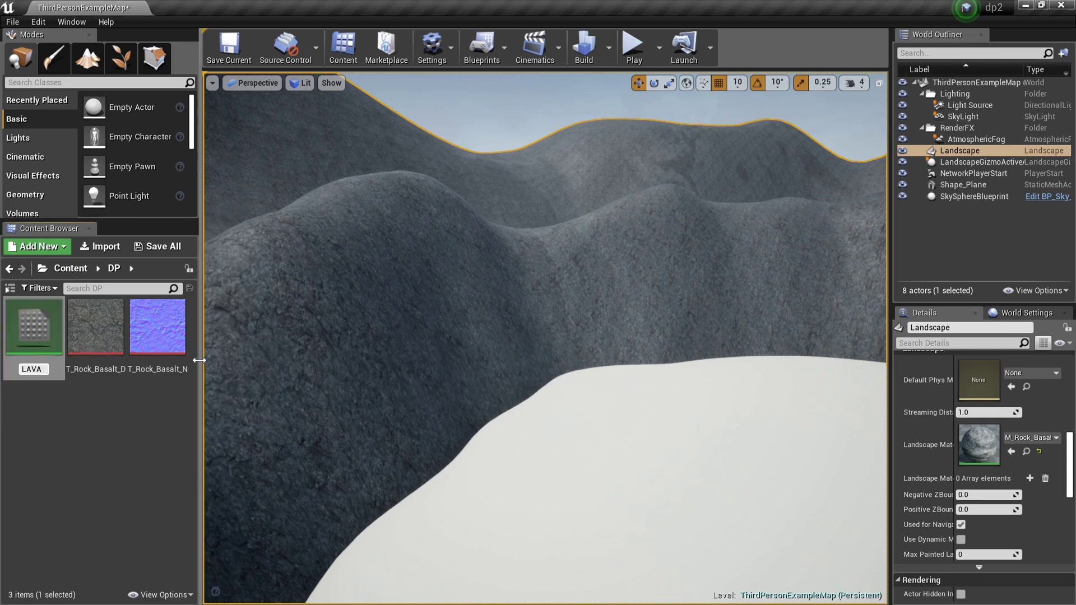
{"action": "right_click_drag", "start_coordinate": [453, 374], "coordinate": [425, 389]}
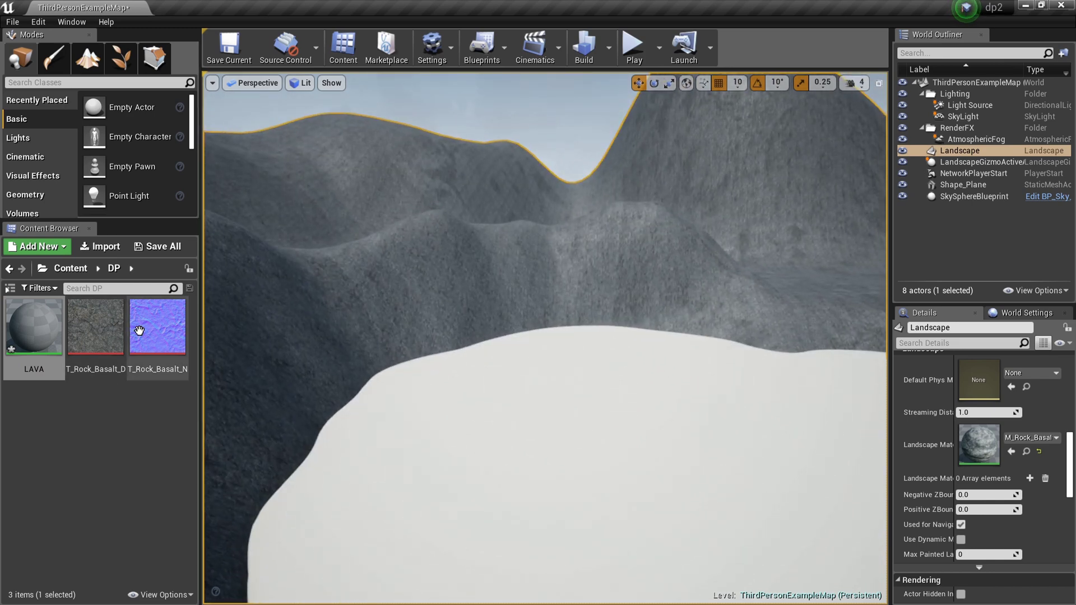
{"action": "mouse_move", "coordinate": [137, 337]}
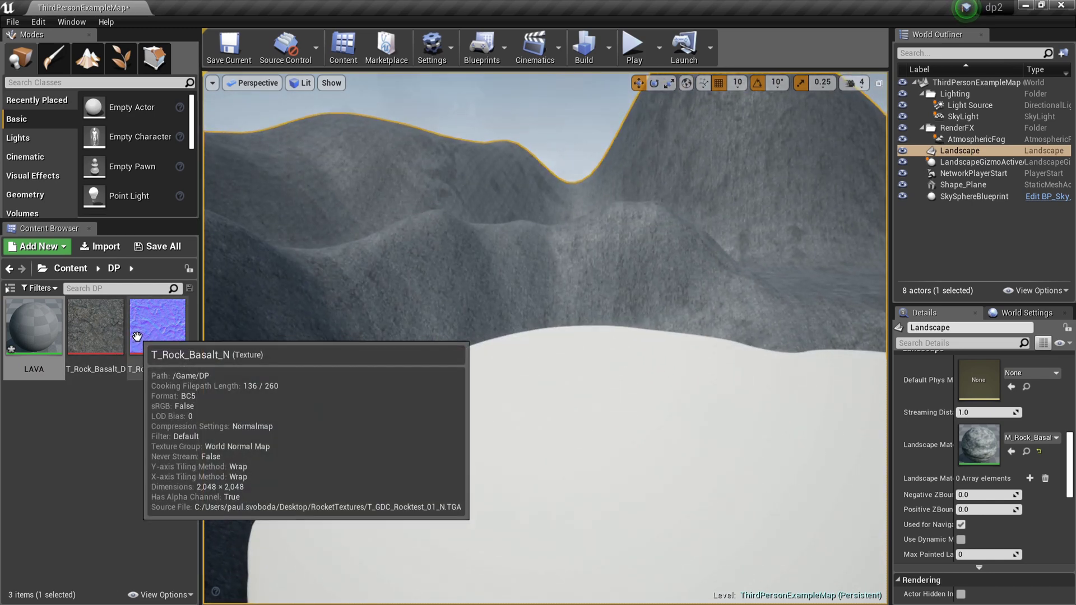
Open the LAVA material for editing and dock its editor beside the level's tab
{"action": "mouse_move", "coordinate": [35, 342]}
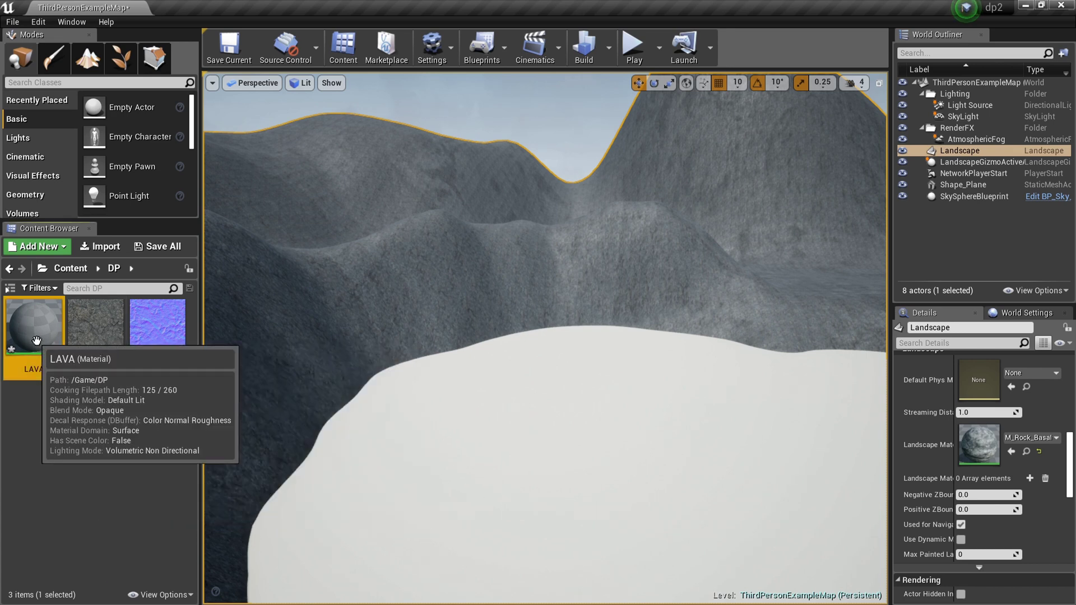
{"action": "double_click", "coordinate": [36, 340]}
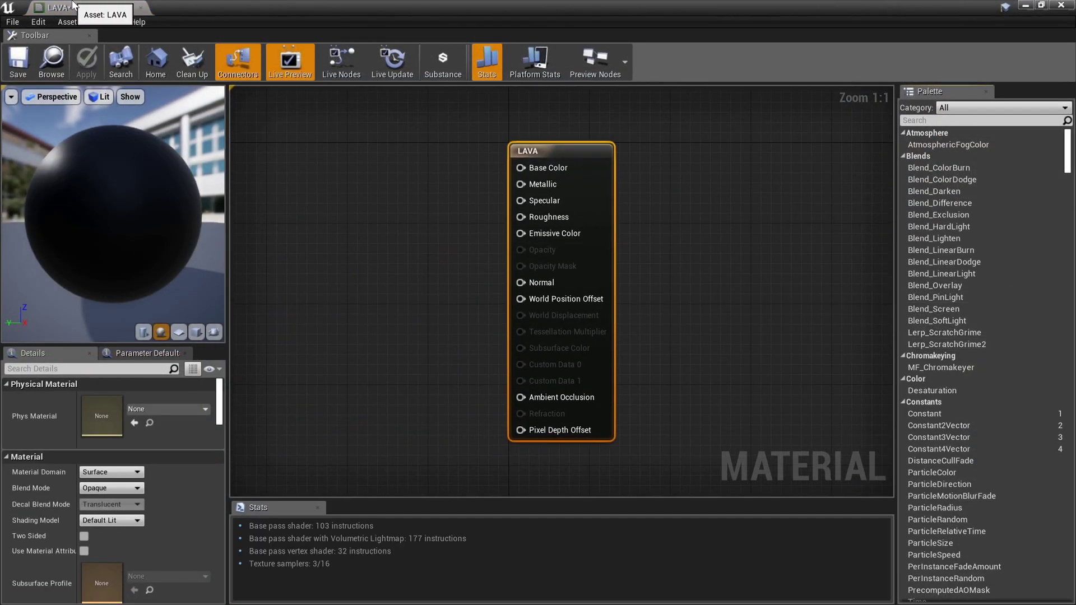
{"action": "left_click_drag", "start_coordinate": [73, 7], "coordinate": [197, 32]}
{"action": "left_click", "coordinate": [107, 8]}
{"action": "left_click", "coordinate": [210, 8]}
Add T_Rock_Basalt_D and T_Rock_Basalt_N to the LAVA graph as texture samples, with the rock texture above the normal map
{"action": "left_click", "coordinate": [102, 7]}
{"action": "left_click", "coordinate": [144, 350]}
{"action": "left_click", "coordinate": [107, 350], "text": "ctrl"}
{"action": "left_click_drag", "start_coordinate": [97, 351], "coordinate": [288, 271]}
{"action": "right_click_drag", "start_coordinate": [333, 237], "coordinate": [438, 244]}
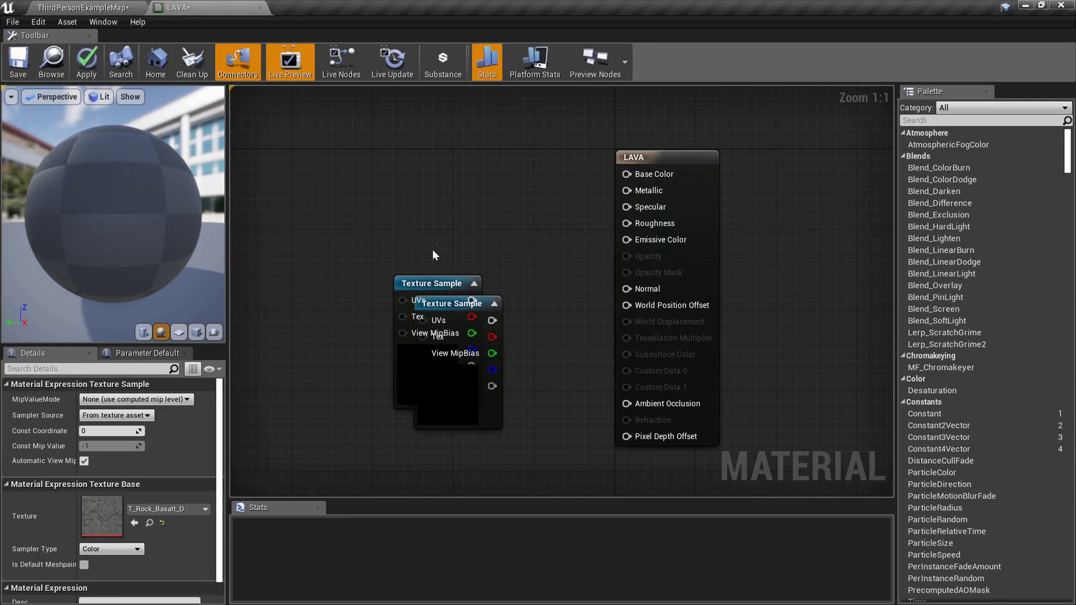
{"action": "left_click", "coordinate": [438, 244]}
{"action": "left_click_drag", "start_coordinate": [424, 282], "coordinate": [292, 305]}
{"action": "left_click_drag", "start_coordinate": [423, 320], "coordinate": [293, 179]}
{"action": "left_click", "coordinate": [289, 177]}
Connect the rock texture to Base Color and the normal map to Normal, and save the material
{"action": "left_click_drag", "start_coordinate": [483, 343], "coordinate": [389, 182]}
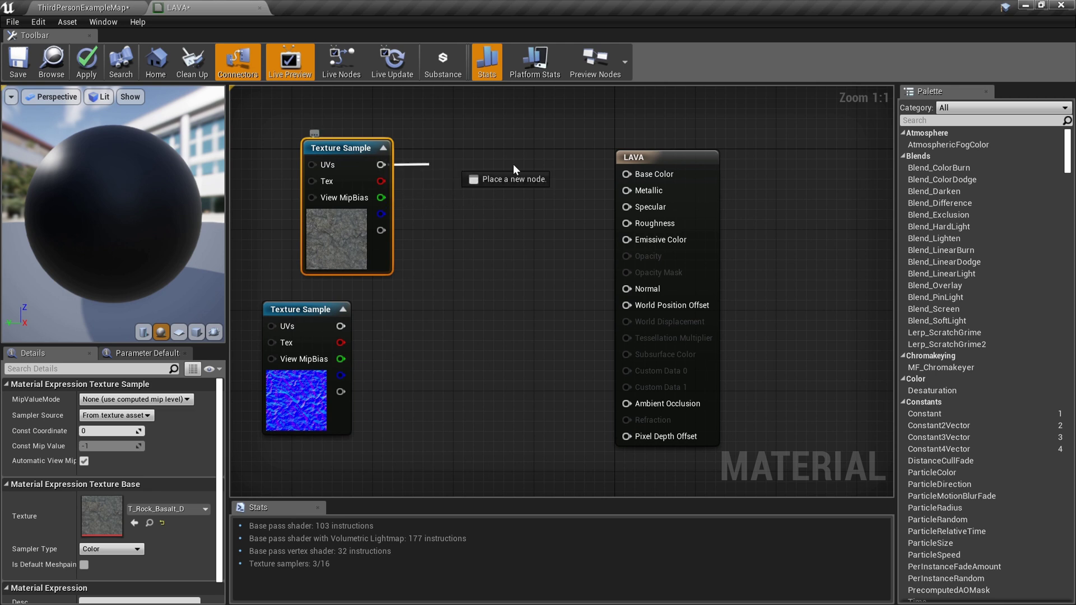
{"action": "left_click_drag", "start_coordinate": [650, 183], "coordinate": [650, 180]}
{"action": "left_click_drag", "start_coordinate": [370, 325], "coordinate": [341, 326]}
{"action": "left_click", "coordinate": [85, 57]}
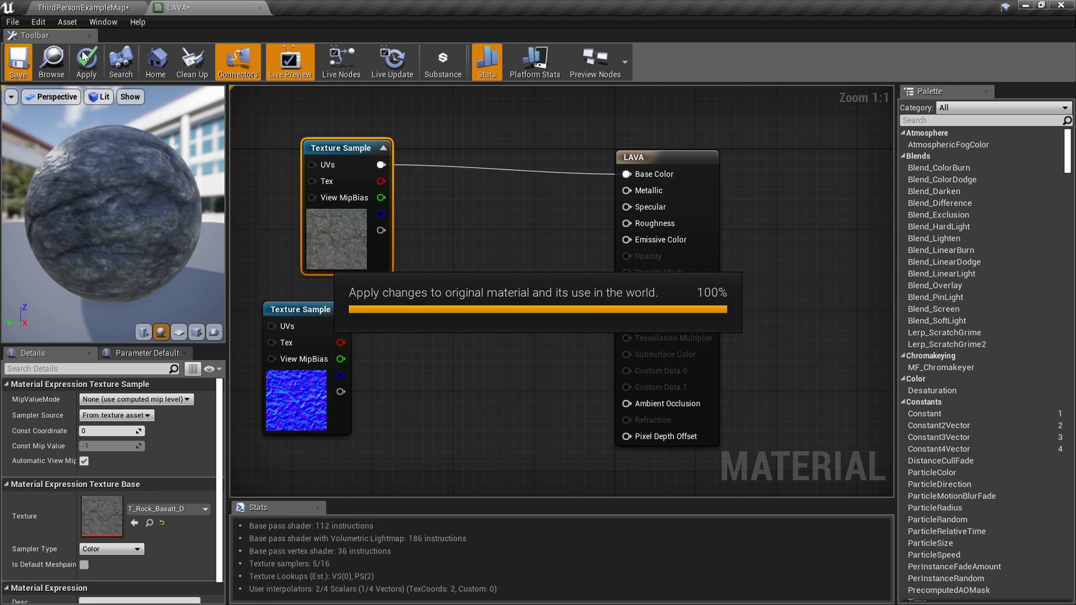
Apply the LAVA material to the white plane in the level and view it up close
{"action": "left_click", "coordinate": [80, 8]}
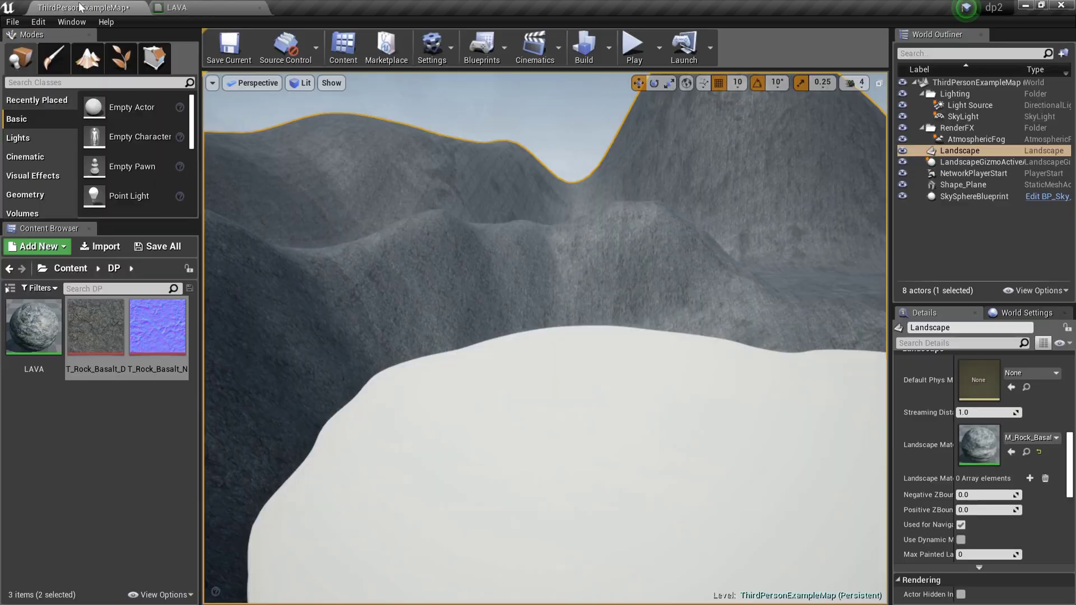
{"action": "left_click_drag", "start_coordinate": [48, 340], "coordinate": [589, 449]}
{"action": "mouse_move", "coordinate": [544, 338]}
{"action": "right_mouse_down"}
{"action": "mouse_move", "coordinate": [627, 426]}
{"action": "mouse_move", "coordinate": [661, 392]}
{"action": "mouse_move", "coordinate": [661, 314]}
{"action": "mouse_move", "coordinate": [644, 280]}
{"action": "mouse_move", "coordinate": [594, 381]}
{"action": "mouse_move", "coordinate": [561, 314]}
{"action": "mouse_move", "coordinate": [544, 331]}
{"action": "right_mouse_up"}
{"action": "right_click_drag", "start_coordinate": [447, 297], "coordinate": [447, 293]}
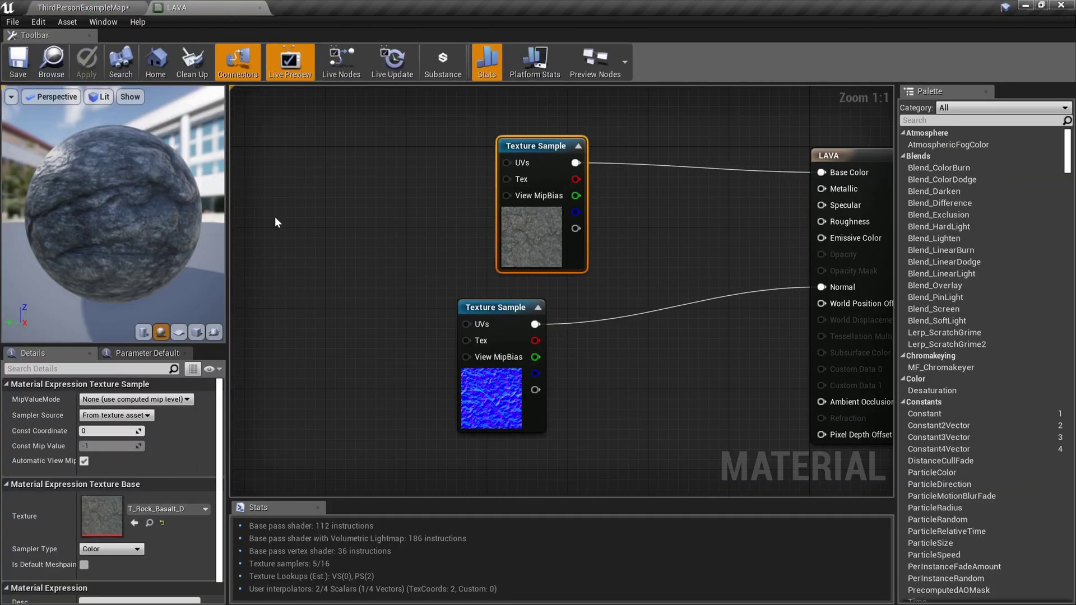
Add a TexCoord node to the LAVA graph and connect it to the UVs of both texture samples
{"action": "right_click", "coordinate": [275, 218]}
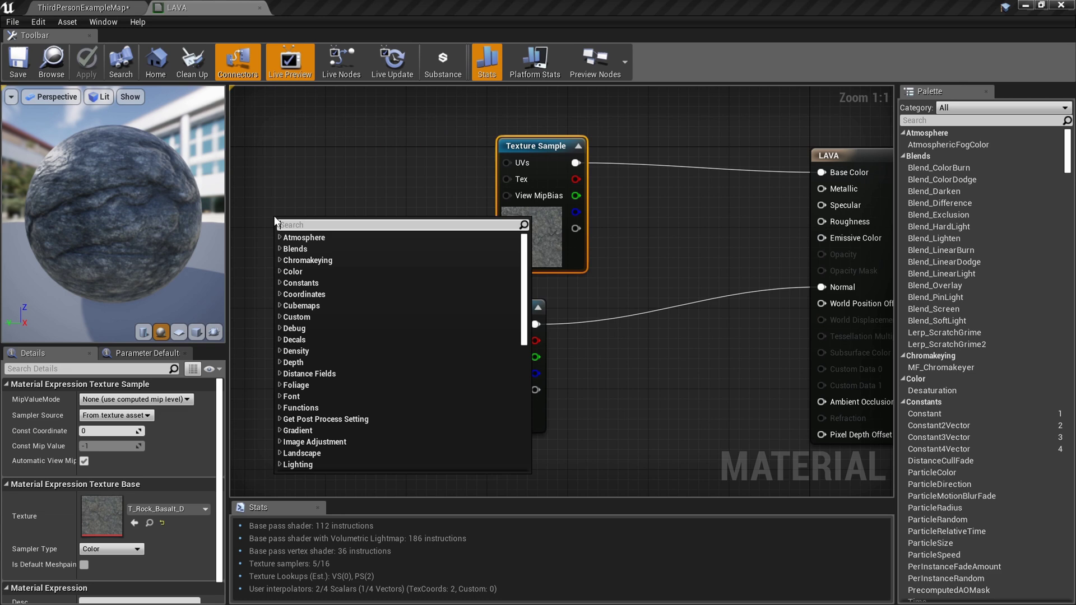
{"action": "type", "text": "texcoord"}
{"action": "key", "text": "Return"}
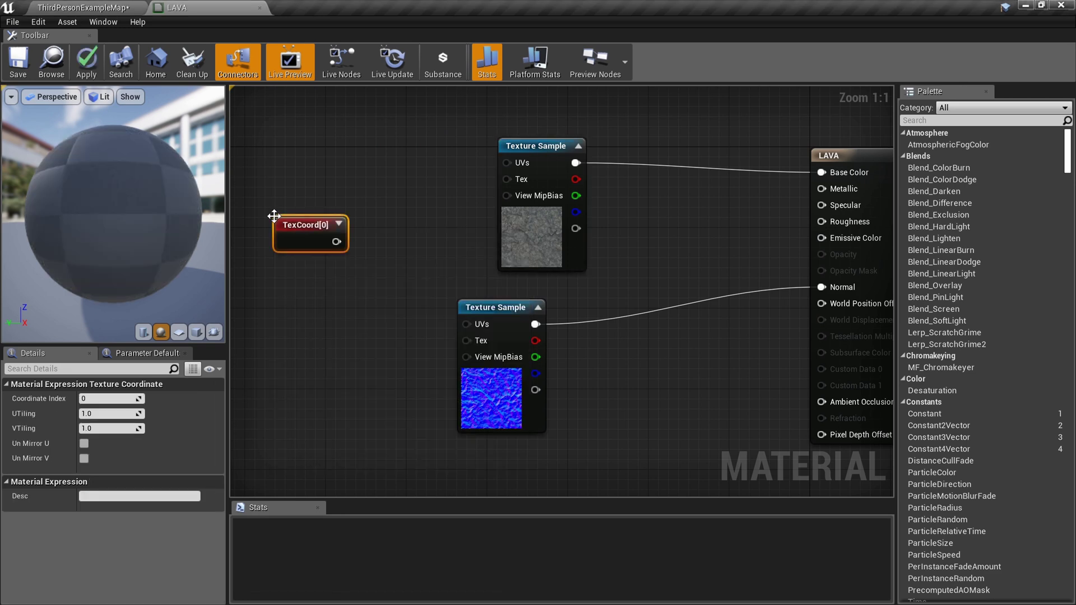
{"action": "scroll", "coordinate": [280, 217], "scroll_direction": "up", "scroll_amount": 3}
{"action": "left_click_drag", "start_coordinate": [365, 255], "coordinate": [622, 136]}
{"action": "left_click_drag", "start_coordinate": [502, 321], "coordinate": [562, 378]}
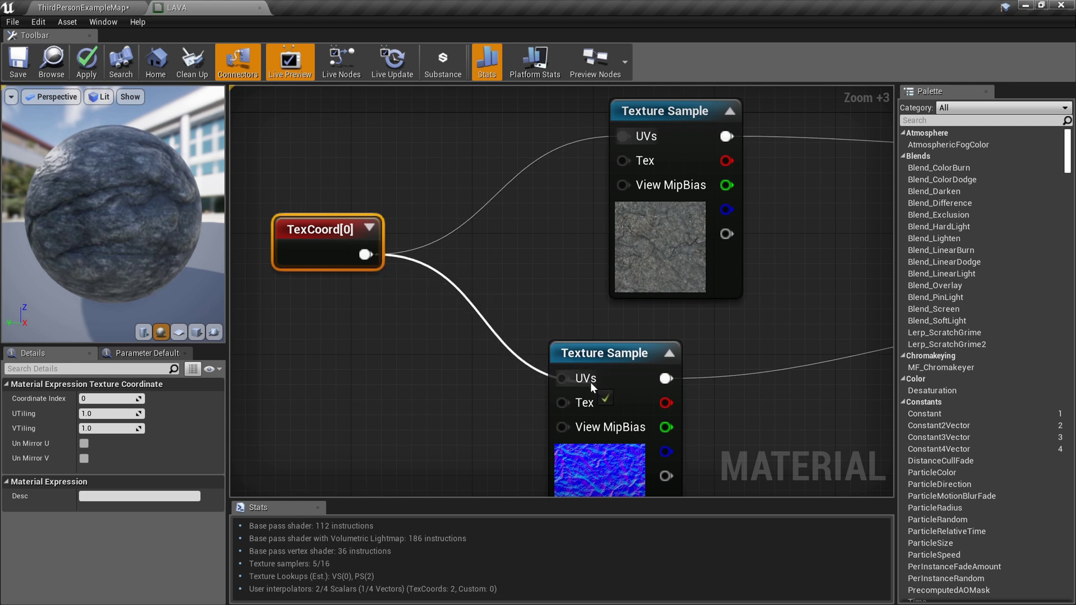
Set the TexCoord's UTiling and VTiling to 3, save the material and check the plane's surface in the level
{"action": "left_click", "coordinate": [109, 413]}
{"action": "type", "text": "3"}
{"action": "key", "text": "Return"}
{"action": "left_click", "coordinate": [113, 428]}
{"action": "type", "text": "3"}
{"action": "key", "text": "Return"}
{"action": "left_click", "coordinate": [337, 424]}
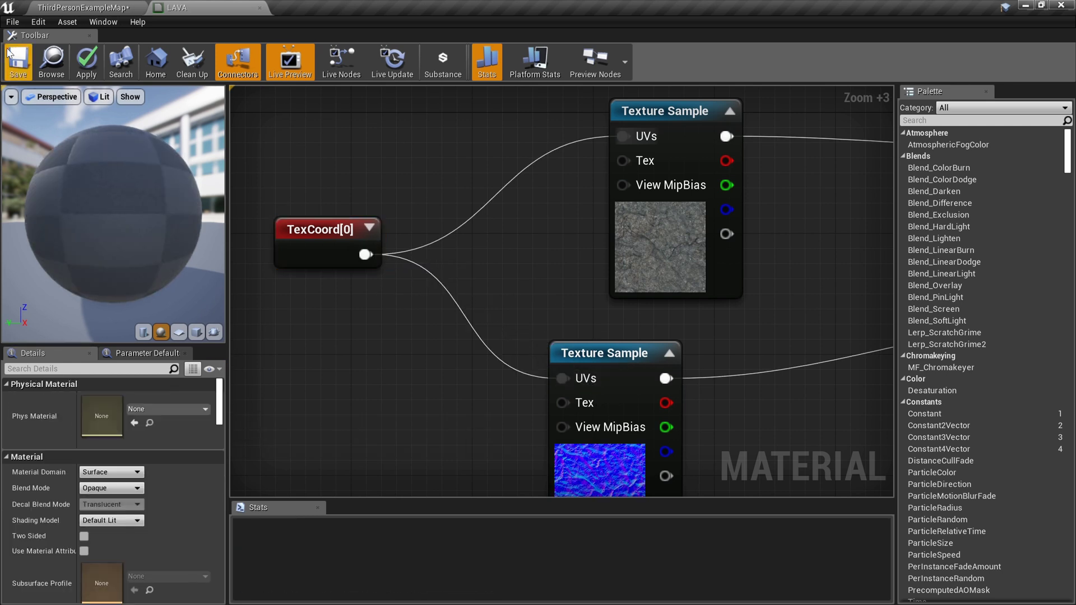
{"action": "left_click", "coordinate": [18, 62]}
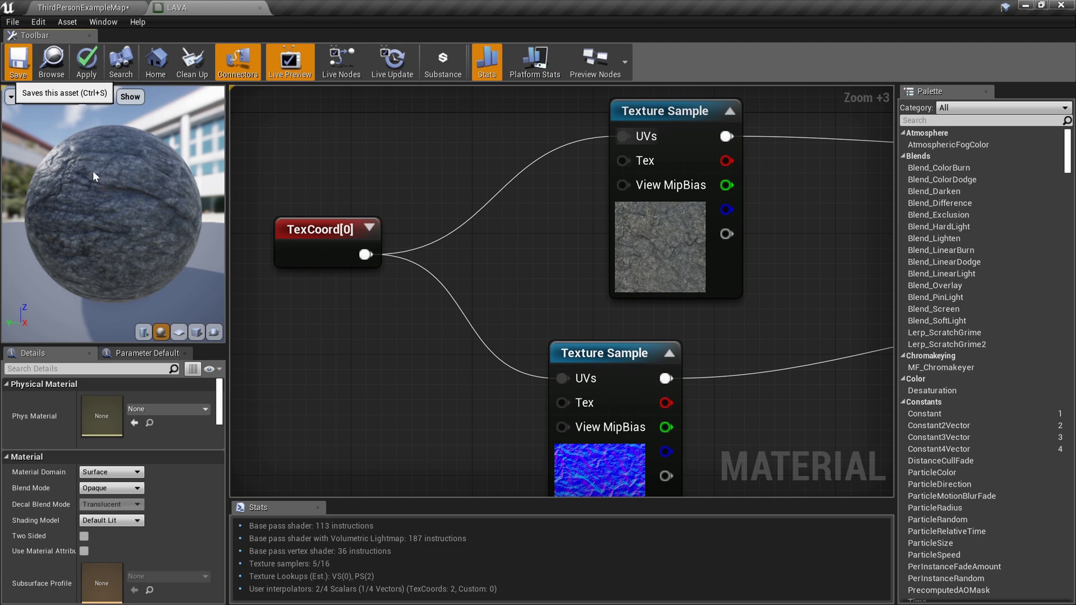
{"action": "left_click", "coordinate": [84, 7]}
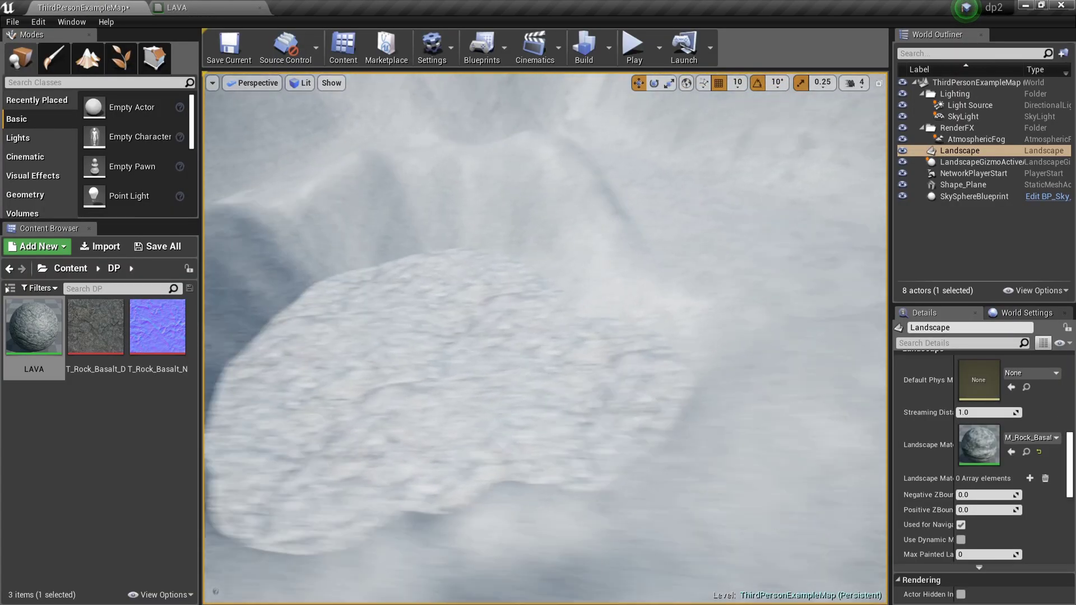
{"action": "right_click_drag", "start_coordinate": [494, 332], "coordinate": [544, 336]}
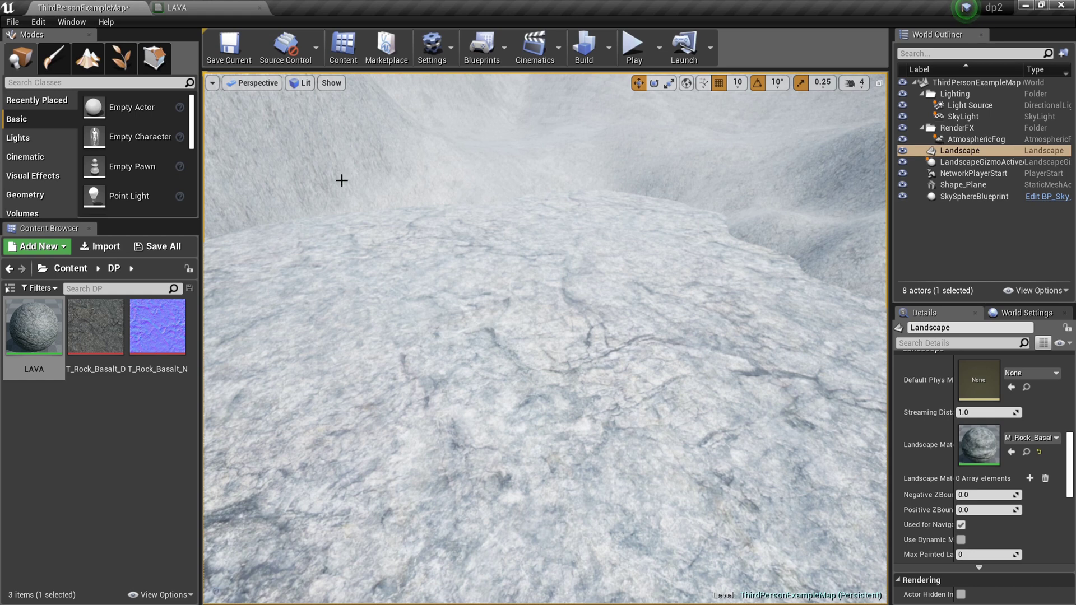
Move the TexCoord and both texture sample nodes farther away from the LAVA node
{"action": "left_click", "coordinate": [210, 6]}
{"action": "scroll", "coordinate": [493, 204], "scroll_direction": "down", "scroll_amount": 3}
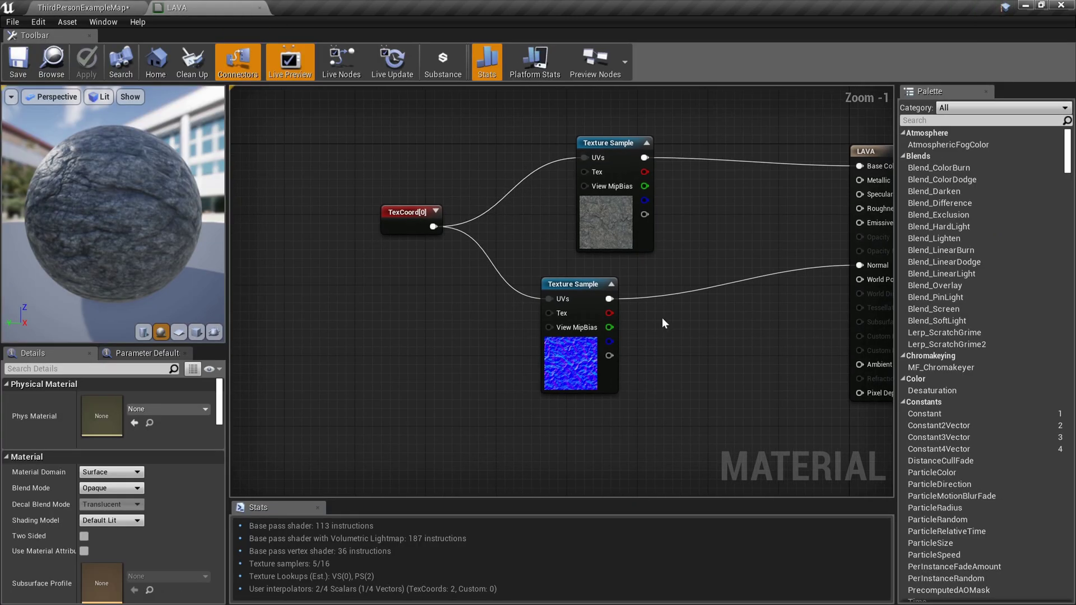
{"action": "left_click_drag", "start_coordinate": [488, 230], "coordinate": [426, 223]}
{"action": "left_click_drag", "start_coordinate": [600, 222], "coordinate": [527, 237]}
Move the rock texture's connection from Base Color to Emissive Color on the LAVA node
{"action": "right_click_drag", "start_coordinate": [820, 189], "coordinate": [482, 242]}
{"action": "scroll", "coordinate": [672, 191], "scroll_direction": "up", "scroll_amount": 6, "text": "ctrl"}
{"action": "scroll", "coordinate": [482, 241], "scroll_direction": "up", "scroll_amount": 2, "text": "ctrl"}
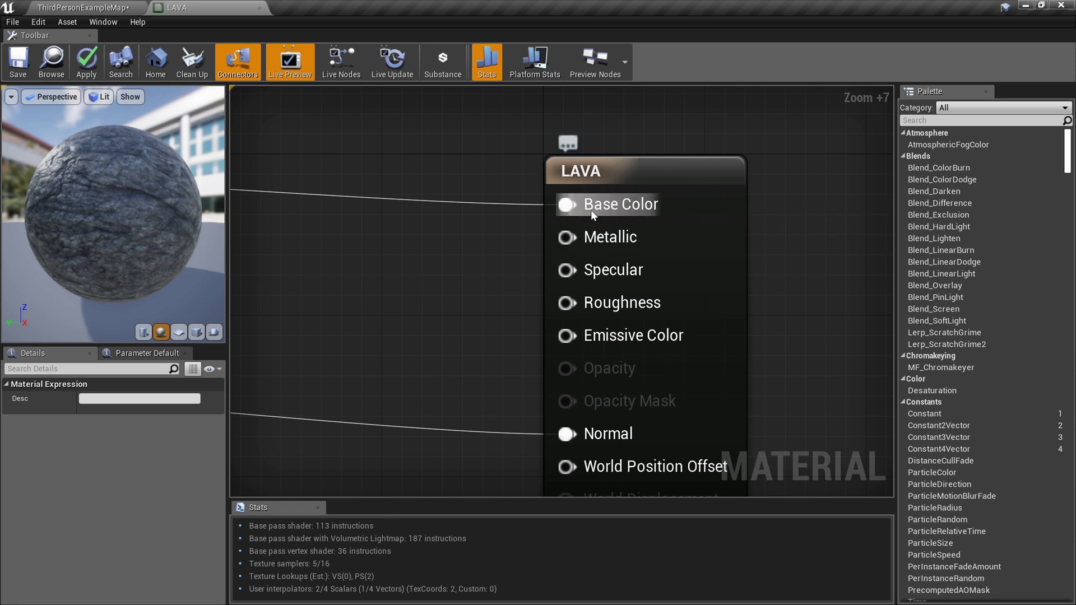
{"action": "scroll", "coordinate": [478, 291], "scroll_direction": "down", "scroll_amount": 7}
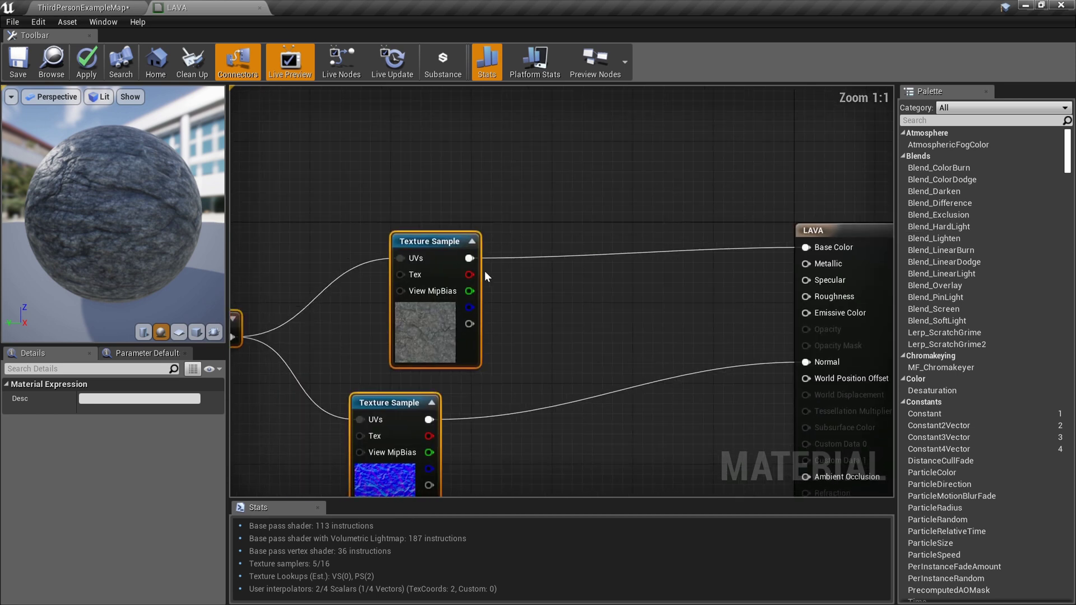
{"action": "left_click_drag", "start_coordinate": [469, 258], "coordinate": [810, 297], "text": "ctrl"}
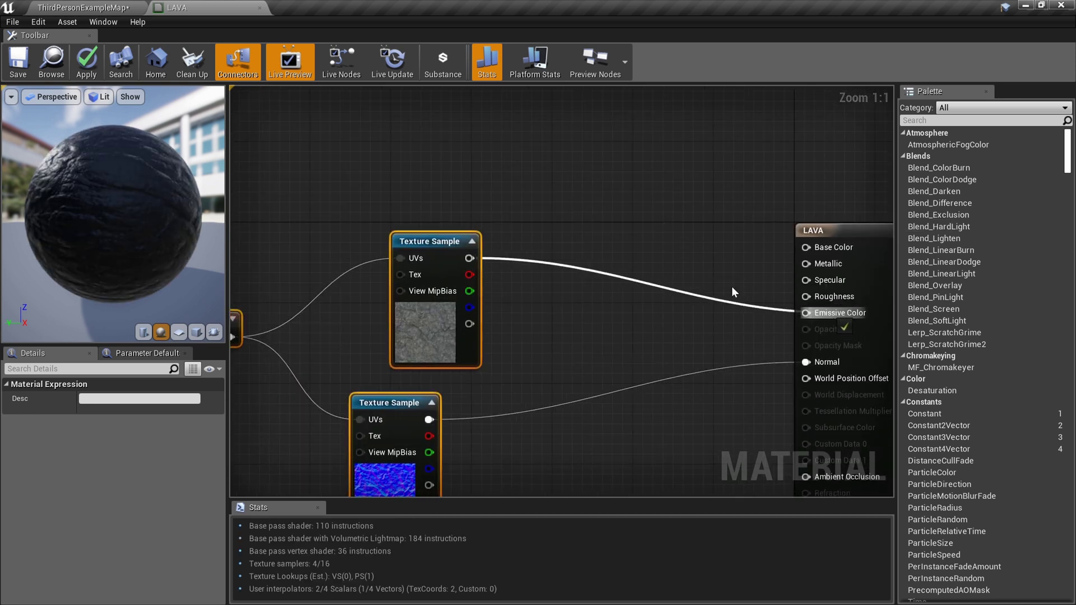
Duplicate the rock texture sample, place the copy above the original and connect TexCoord to its UVs
{"action": "right_click_drag", "start_coordinate": [554, 285], "coordinate": [711, 261]}
{"action": "left_click", "coordinate": [567, 271]}
{"action": "left_click", "coordinate": [574, 295]}
{"action": "right_click_drag", "start_coordinate": [543, 159], "coordinate": [541, 211]}
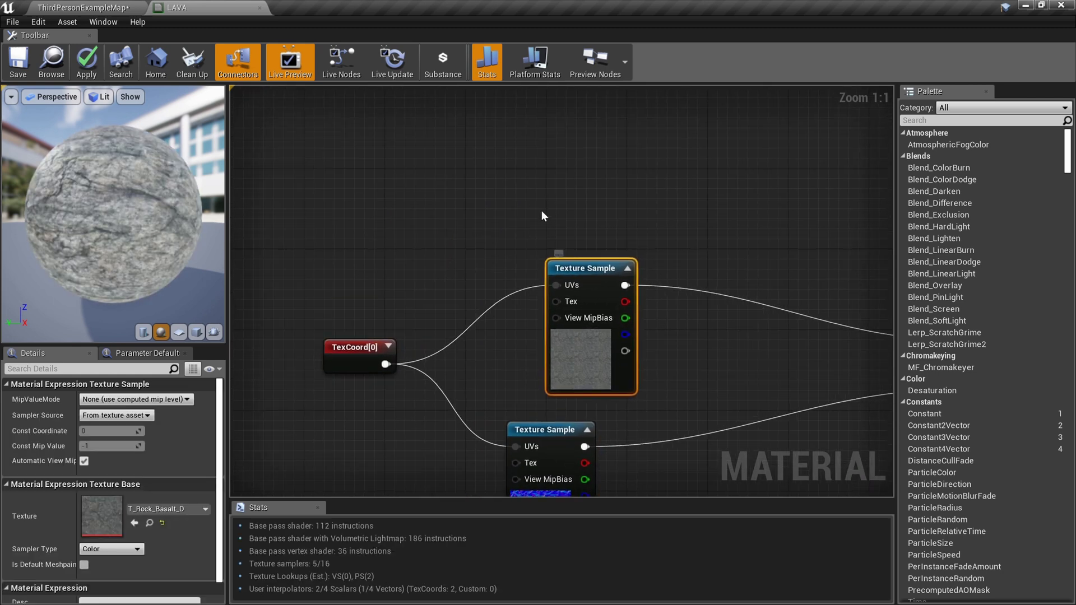
{"action": "key", "text": "ctrl+w"}
{"action": "left_click_drag", "start_coordinate": [579, 228], "coordinate": [579, 133]}
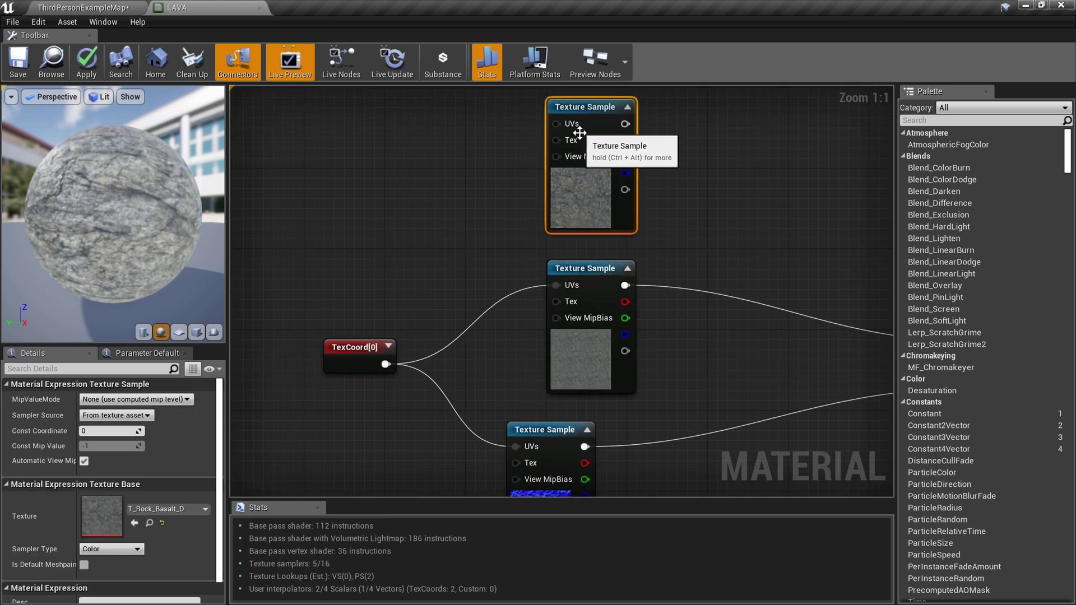
{"action": "left_click_drag", "start_coordinate": [383, 368], "coordinate": [385, 365]}
Connect the duplicated rock texture sample to Base Color and remove the Emissive Color connection
{"action": "right_click_drag", "start_coordinate": [455, 300], "coordinate": [313, 328]}
{"action": "left_click_drag", "start_coordinate": [482, 152], "coordinate": [832, 305]}
{"action": "left_click", "coordinate": [826, 365], "text": "alt"}
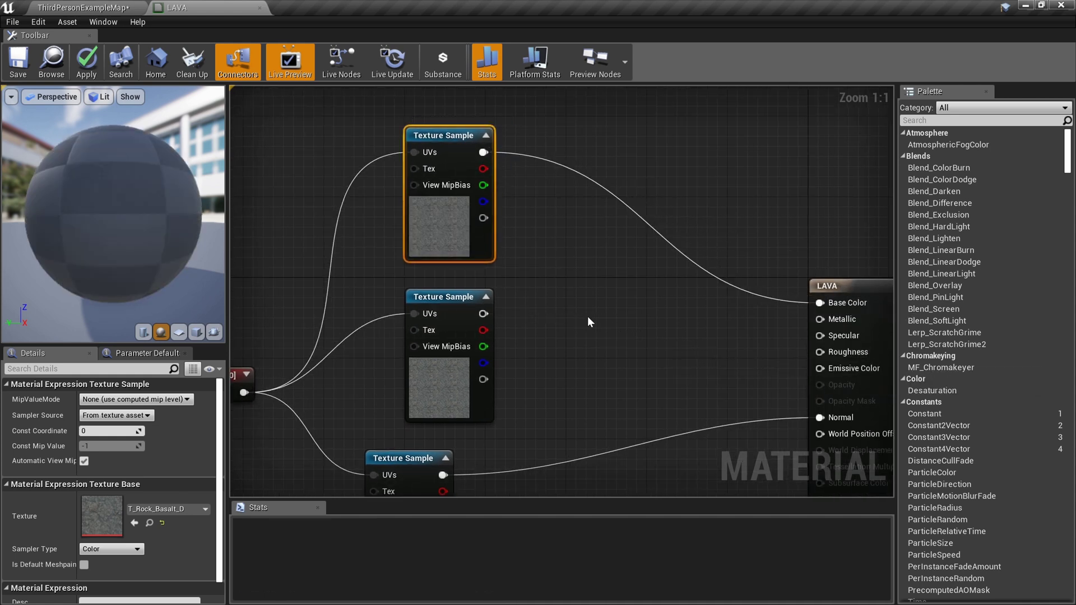
Shift the TexCoord and all three texture sample nodes farther from the LAVA node and save the material
{"action": "scroll", "coordinate": [590, 318], "scroll_direction": "down", "scroll_amount": 1}
{"action": "scroll", "coordinate": [566, 279], "scroll_direction": "down", "scroll_amount": 2}
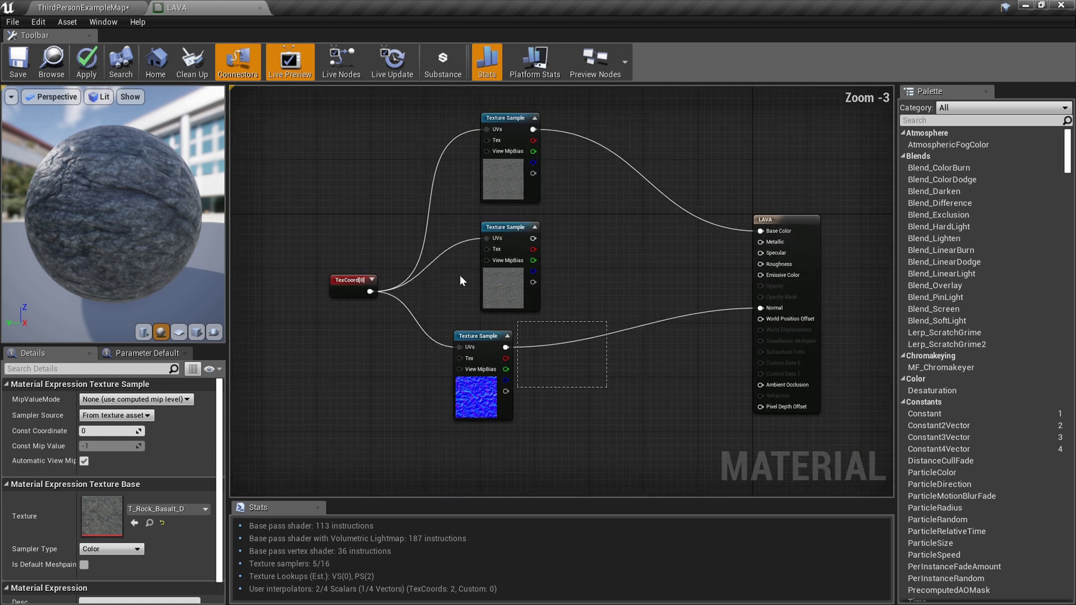
{"action": "left_click_drag", "start_coordinate": [563, 358], "coordinate": [336, 146]}
{"action": "left_click_drag", "start_coordinate": [517, 174], "coordinate": [348, 177]}
{"action": "right_click_drag", "start_coordinate": [348, 177], "coordinate": [433, 209]}
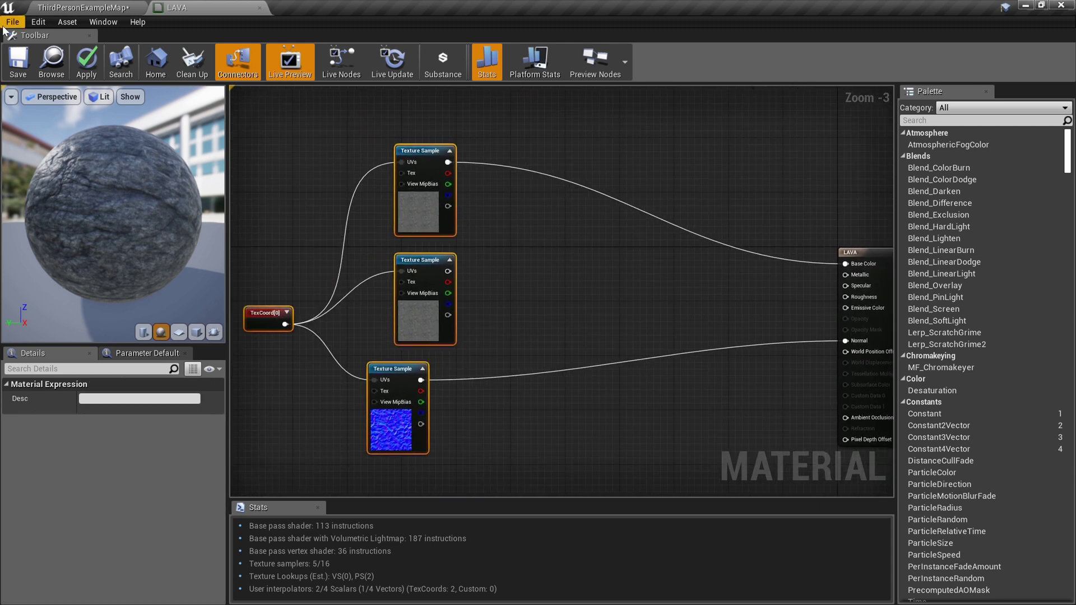
{"action": "left_click", "coordinate": [17, 68]}
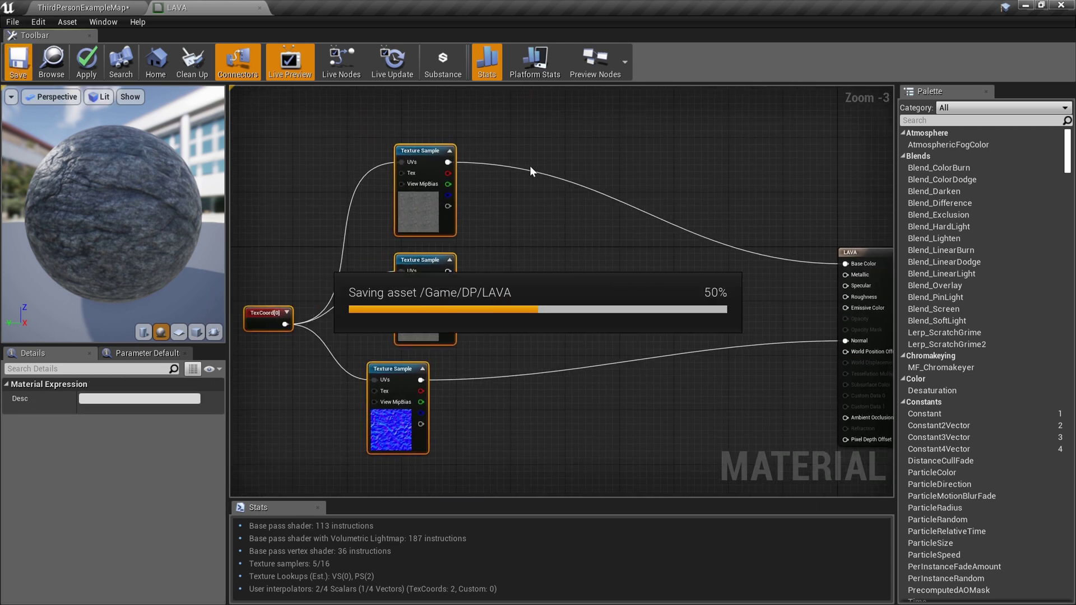
Add a Multiply node beside the upper rock texture sample and a Constant node below it
{"action": "scroll", "coordinate": [521, 168], "scroll_direction": "up", "scroll_amount": 5}
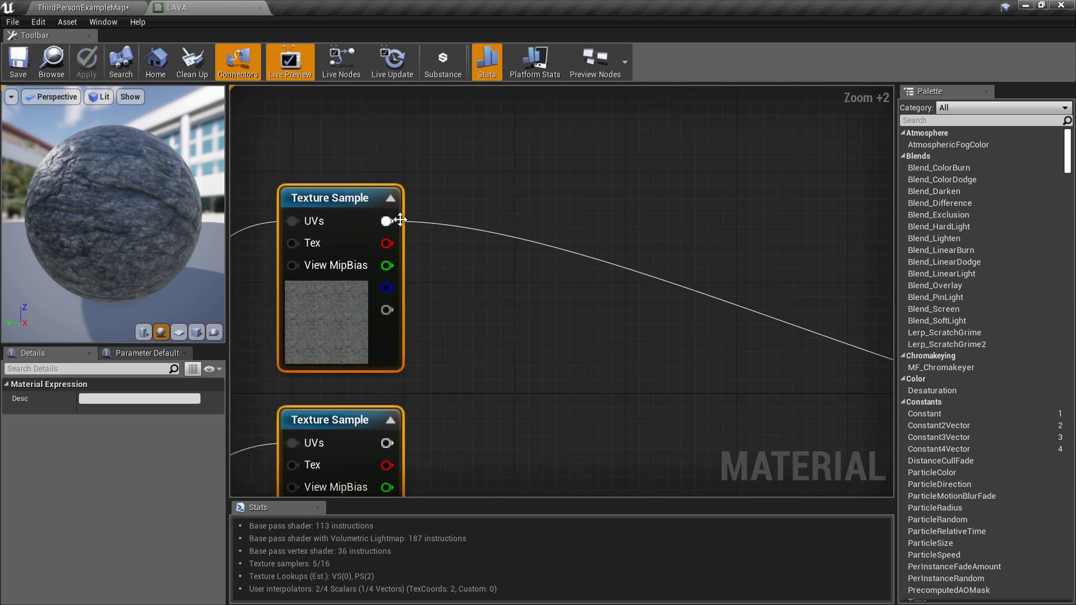
{"action": "key", "text": "m"}
{"action": "left_click", "coordinate": [538, 216]}
{"action": "right_click_drag", "start_coordinate": [492, 259], "coordinate": [432, 219]}
{"action": "left_click", "coordinate": [401, 284]}
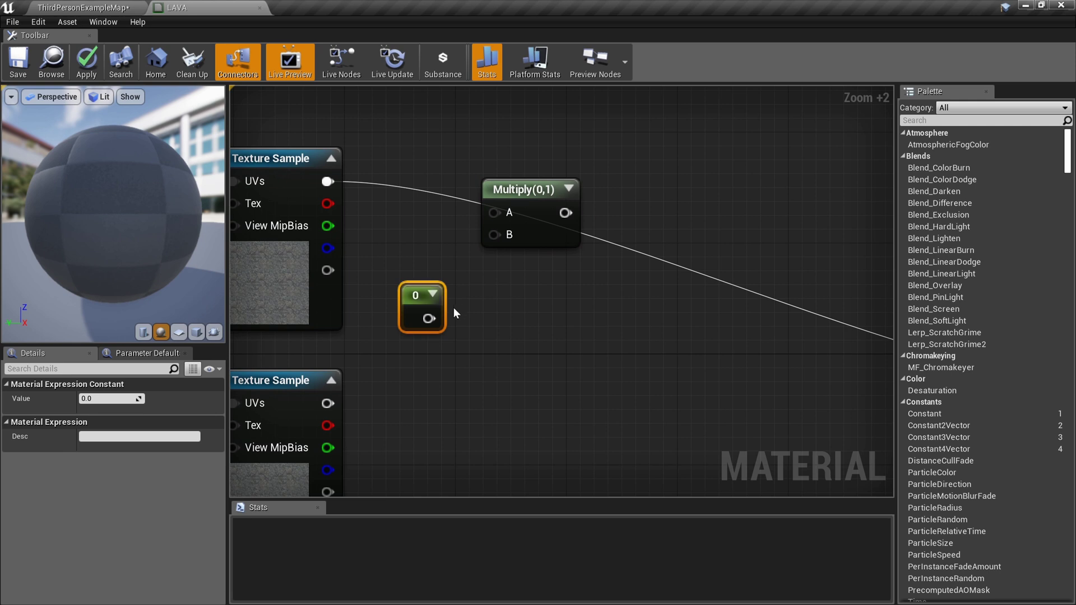
Connect the upper rock texture to Multiply input A, the constant to input B, and the Multiply output to Base Color
{"action": "left_click_drag", "start_coordinate": [475, 254], "coordinate": [328, 181]}
{"action": "right_click_drag", "start_coordinate": [581, 235], "coordinate": [434, 163]}
{"action": "left_click_drag", "start_coordinate": [417, 162], "coordinate": [685, 304]}
{"action": "left_click_drag", "start_coordinate": [576, 336], "coordinate": [576, 335]}
{"action": "right_click_drag", "start_coordinate": [392, 303], "coordinate": [746, 304]}
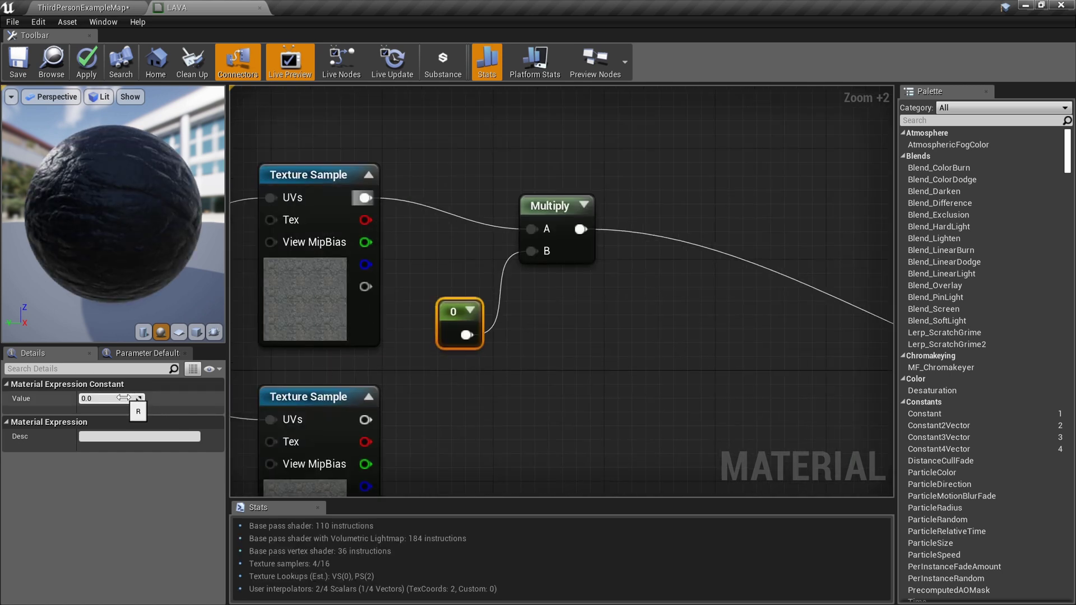
Set the constant feeding the Multiply node's B input to 0.3 and save the material
{"action": "key", "text": "Return"}
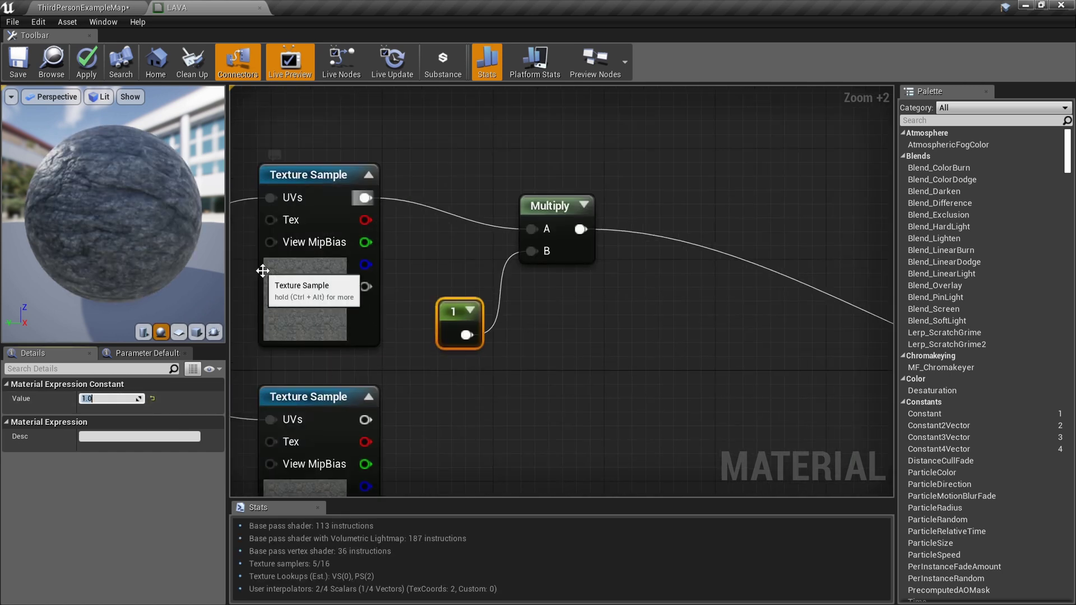
{"action": "type", "text": "0.3"}
{"action": "key", "text": "Return"}
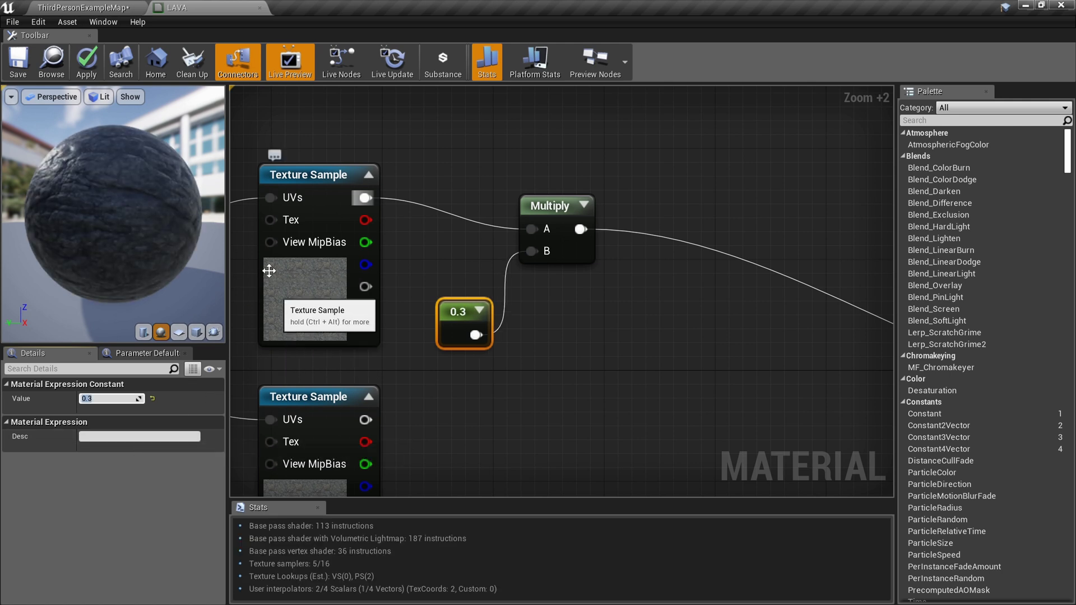
{"action": "left_click", "coordinate": [14, 62]}
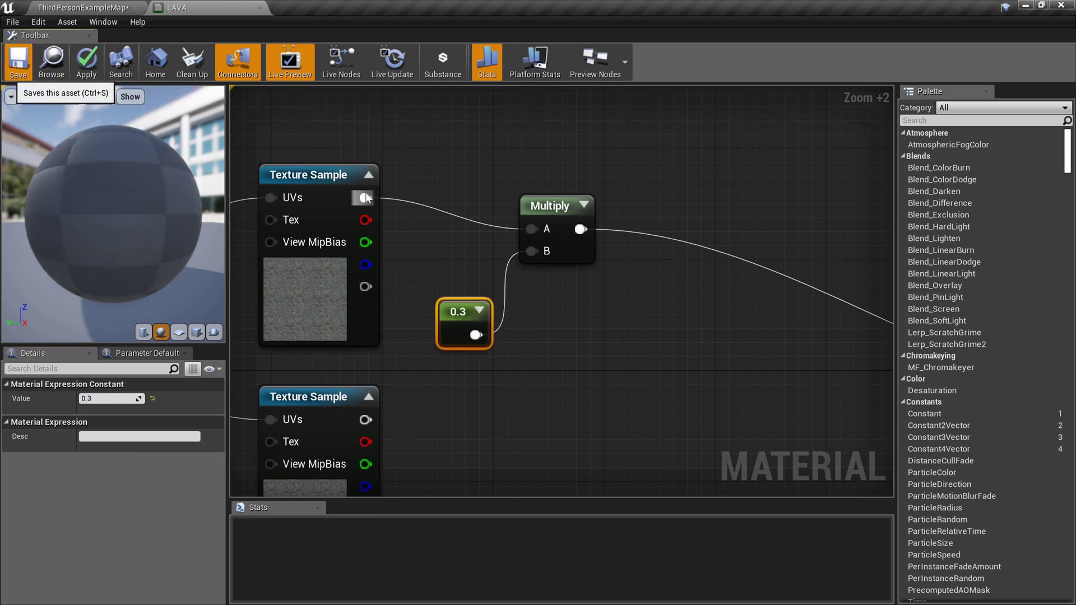
Examine the updated material on the plane in the level from nearer and farther away
{"action": "left_click", "coordinate": [116, 6]}
{"action": "key", "text": "s"}
{"action": "right_click_drag", "start_coordinate": [512, 205], "coordinate": [538, 162]}
{"action": "key", "text": "w"}
{"action": "mouse_move", "coordinate": [478, 145]}
{"action": "right_mouse_down"}
{"action": "mouse_move", "coordinate": [478, 168]}
{"action": "mouse_move", "coordinate": [504, 185]}
{"action": "mouse_move", "coordinate": [470, 168]}
{"action": "mouse_move", "coordinate": [478, 145]}
{"action": "right_mouse_up"}
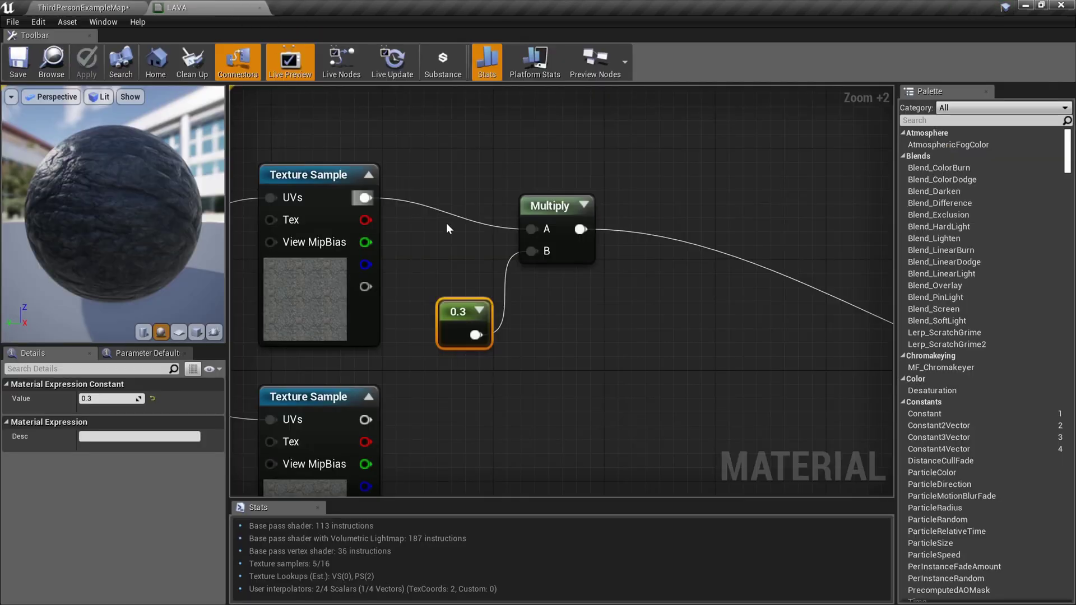
Add a OneMinus node fed by the main output of the lower rock texture sample
{"action": "scroll", "coordinate": [446, 223], "scroll_direction": "down", "scroll_amount": 1}
{"action": "right_click_drag", "start_coordinate": [576, 244], "coordinate": [495, 258]}
{"action": "scroll", "coordinate": [622, 223], "scroll_direction": "up", "scroll_amount": 4}
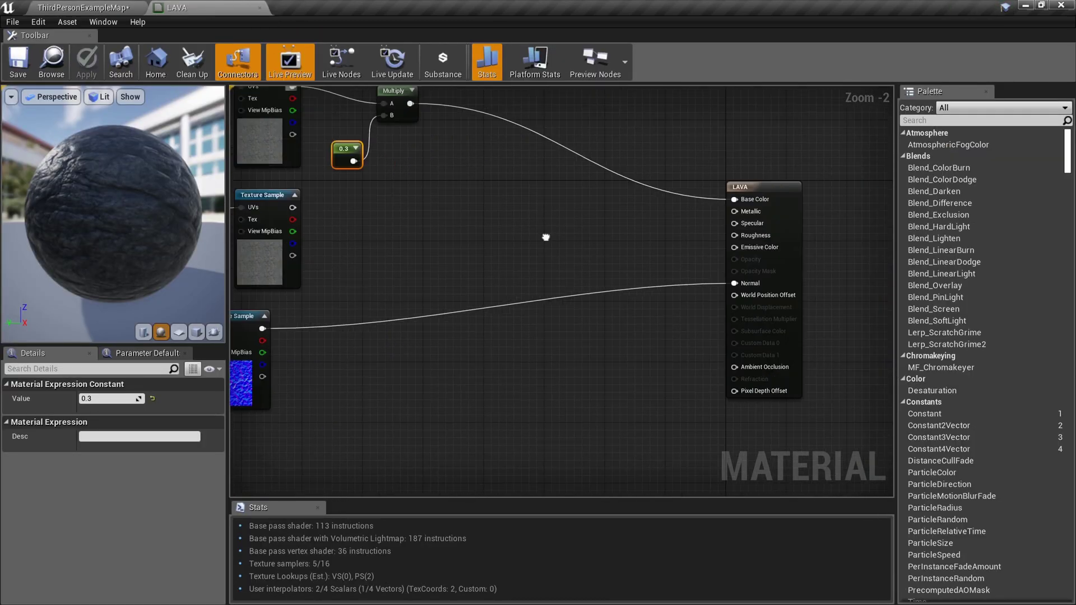
{"action": "scroll", "coordinate": [548, 239], "scroll_direction": "up", "scroll_amount": 4}
{"action": "scroll", "coordinate": [548, 242], "scroll_direction": "down", "scroll_amount": 6}
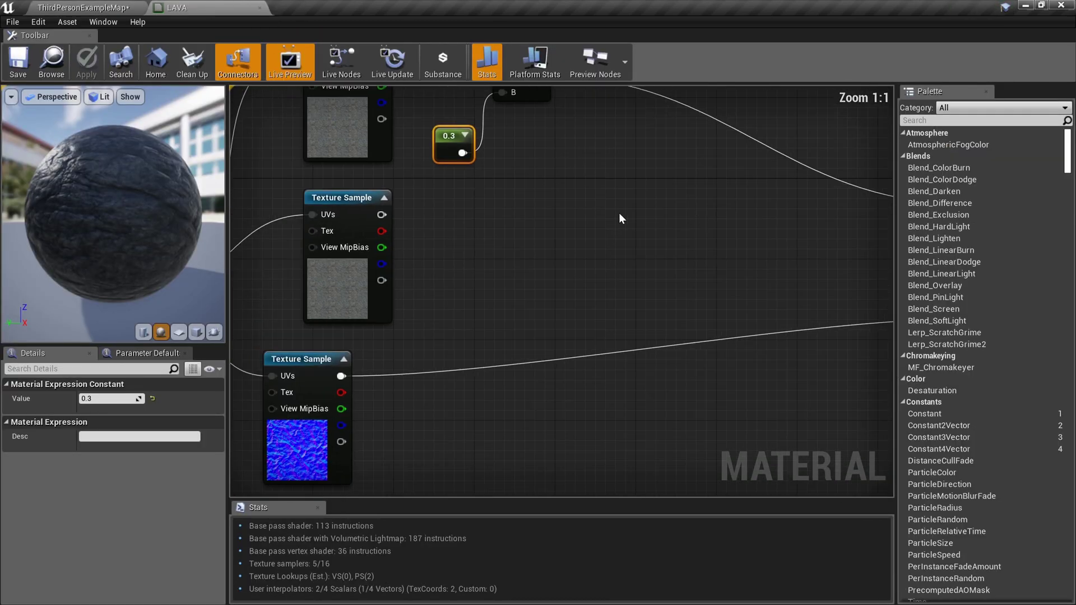
{"action": "right_click_drag", "start_coordinate": [416, 218], "coordinate": [512, 219]}
{"action": "scroll", "coordinate": [488, 216], "scroll_direction": "up", "scroll_amount": 4}
{"action": "left_click", "coordinate": [437, 290]}
{"action": "scroll", "coordinate": [558, 298], "scroll_direction": "down", "scroll_amount": 4}
{"action": "scroll", "coordinate": [768, 304], "scroll_direction": "up", "scroll_amount": 5}
{"action": "scroll", "coordinate": [465, 304], "scroll_direction": "down", "scroll_amount": 3}
{"action": "right_click_drag", "start_coordinate": [465, 304], "coordinate": [689, 317]}
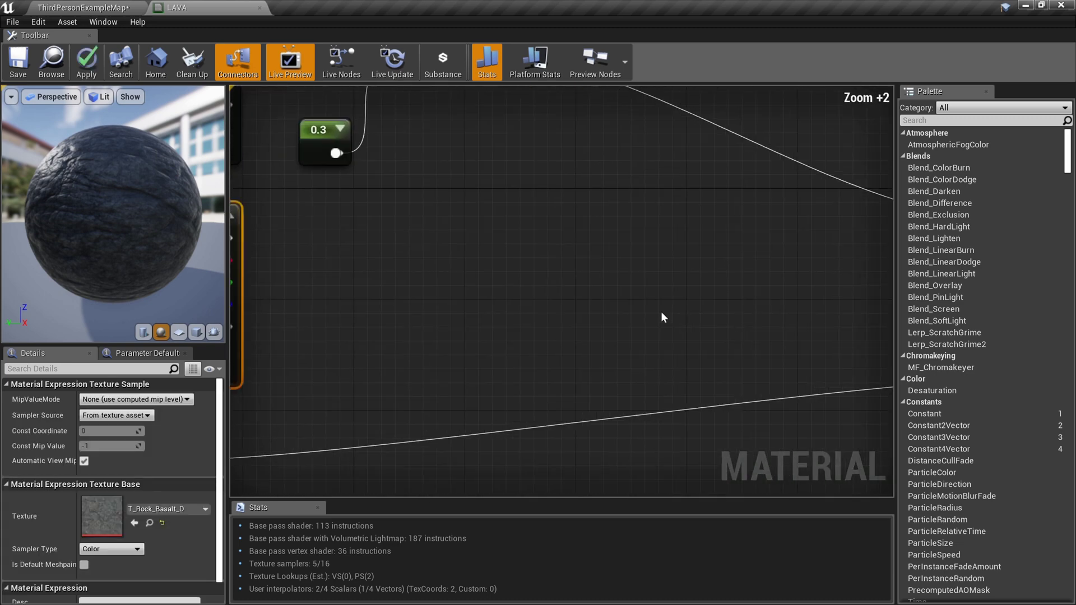
{"action": "right_click_drag", "start_coordinate": [505, 279], "coordinate": [616, 276]}
{"action": "right_click_drag", "start_coordinate": [490, 253], "coordinate": [566, 263]}
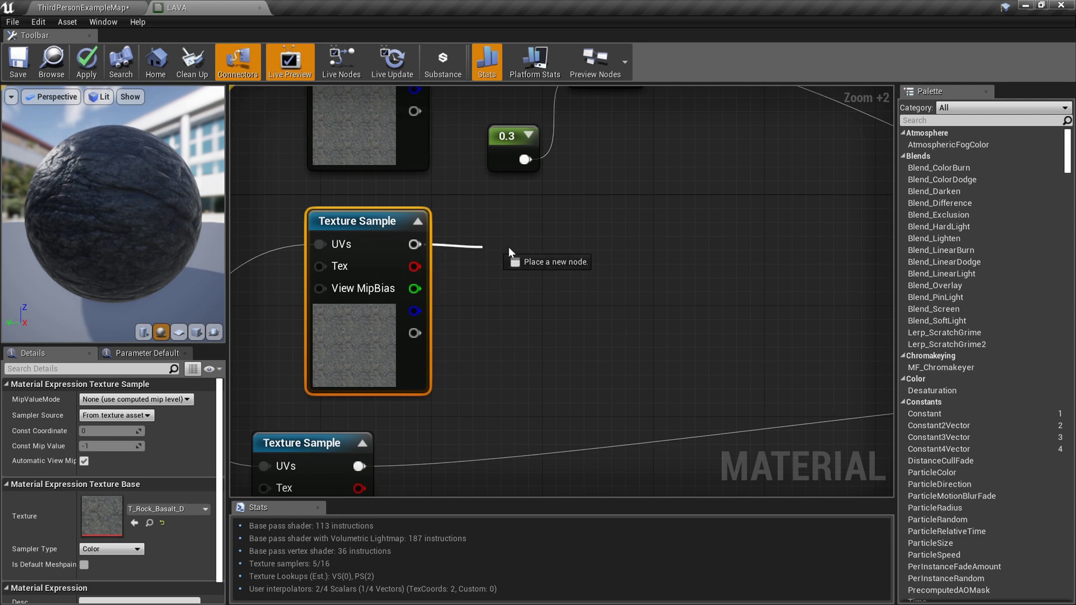
{"action": "left_click_drag", "start_coordinate": [451, 248], "coordinate": [528, 249]}
{"action": "type", "text": "onem"}
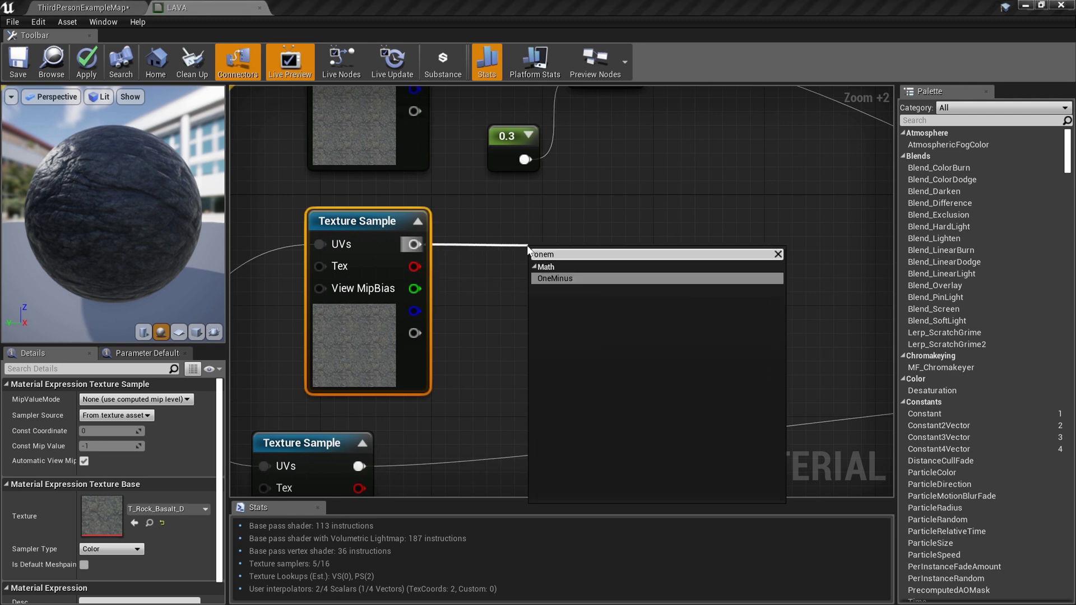
{"action": "key", "text": "Return"}
Connect the OneMinus output to Base Color of the LAVA node to preview the inverted rock texture
{"action": "right_click_drag", "start_coordinate": [533, 252], "coordinate": [453, 237]}
{"action": "scroll", "coordinate": [499, 256], "scroll_direction": "down", "scroll_amount": 3}
{"action": "left_click_drag", "start_coordinate": [492, 257], "coordinate": [685, 233]}
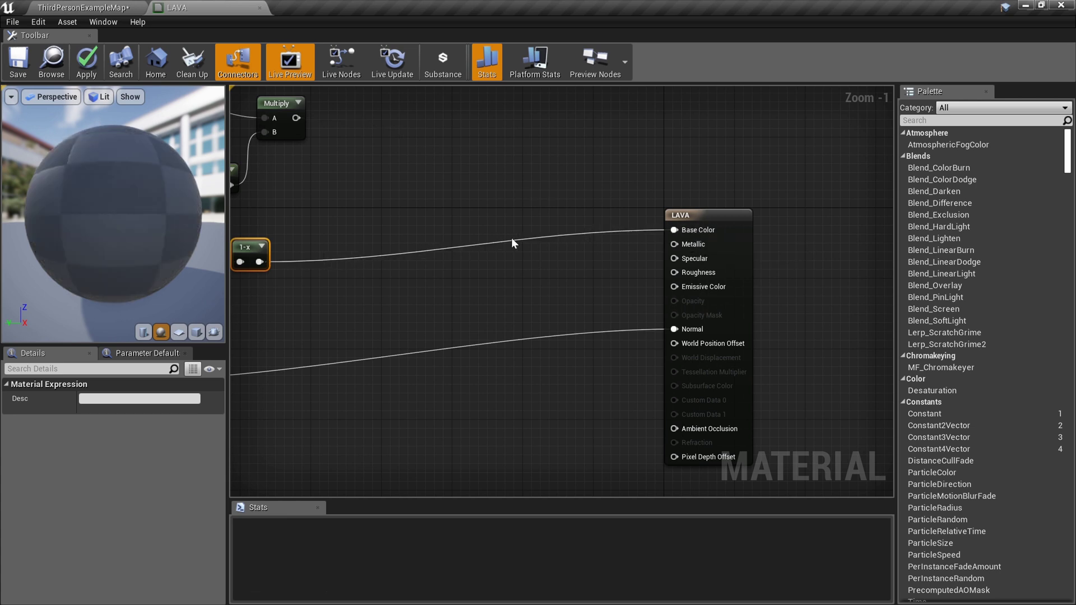
{"action": "right_click_drag", "start_coordinate": [334, 248], "coordinate": [493, 248]}
{"action": "right_click_drag", "start_coordinate": [345, 157], "coordinate": [382, 161]}
{"action": "right_click_drag", "start_coordinate": [427, 223], "coordinate": [532, 260]}
{"action": "scroll", "coordinate": [542, 259], "scroll_direction": "up", "scroll_amount": 3, "text": "ctrl"}
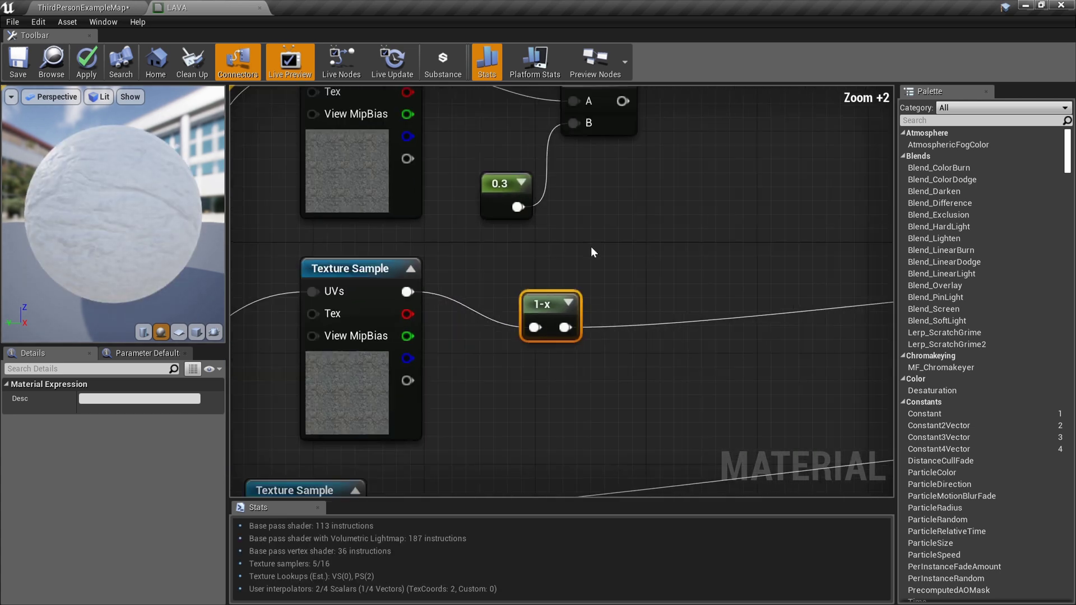
Disconnect the OneMinus output from Base Color
{"action": "scroll", "coordinate": [563, 252], "scroll_direction": "down", "scroll_amount": 3}
{"action": "right_click_drag", "start_coordinate": [695, 269], "coordinate": [532, 244]}
{"action": "right_click_drag", "start_coordinate": [289, 229], "coordinate": [554, 234]}
{"action": "scroll", "coordinate": [548, 258], "scroll_direction": "up", "scroll_amount": 6, "text": "ctrl"}
{"action": "right_click_drag", "start_coordinate": [740, 304], "coordinate": [611, 259]}
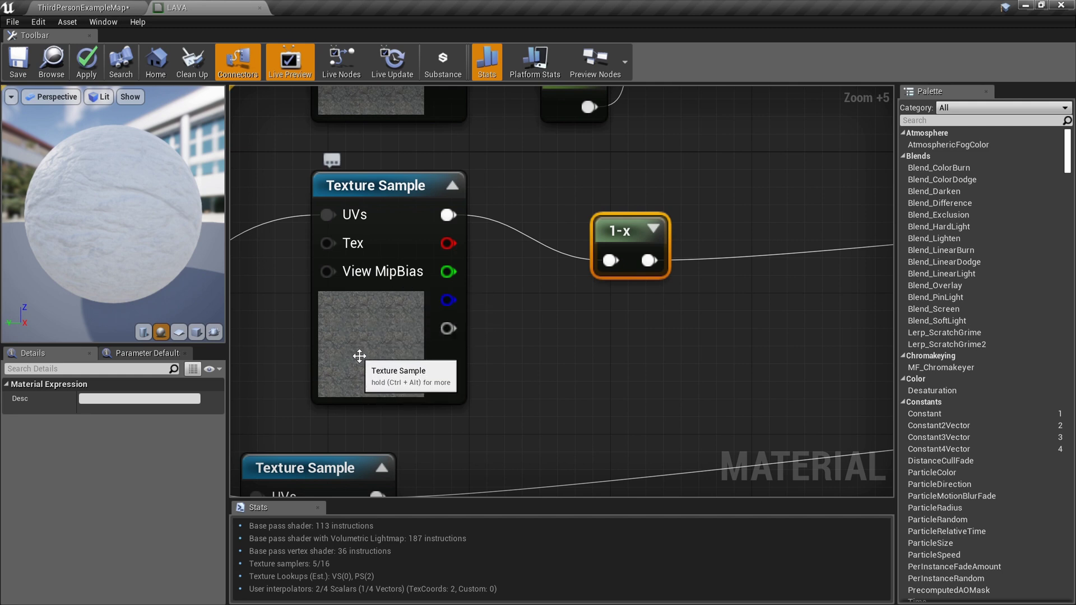
{"action": "right_click_drag", "start_coordinate": [555, 315], "coordinate": [375, 315]}
{"action": "mouse_move", "coordinate": [270, 217]}
{"action": "left_mouse_down", "text": "ctrl"}
{"action": "mouse_move", "coordinate": [271, 272]}
{"action": "mouse_move", "coordinate": [269, 215]}
{"action": "left_mouse_up", "text": "ctrl"}
{"action": "left_click", "coordinate": [468, 261], "text": "alt"}
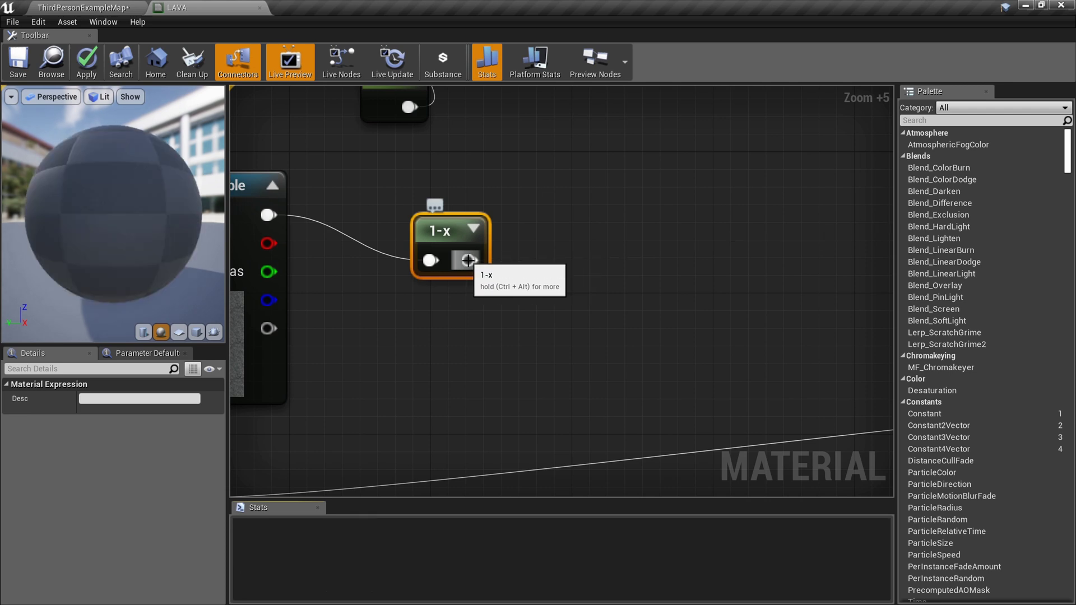
Add a Power node with its Base fed by the OneMinus output and align it beside that node
{"action": "left_click_drag", "start_coordinate": [481, 260], "coordinate": [569, 255]}
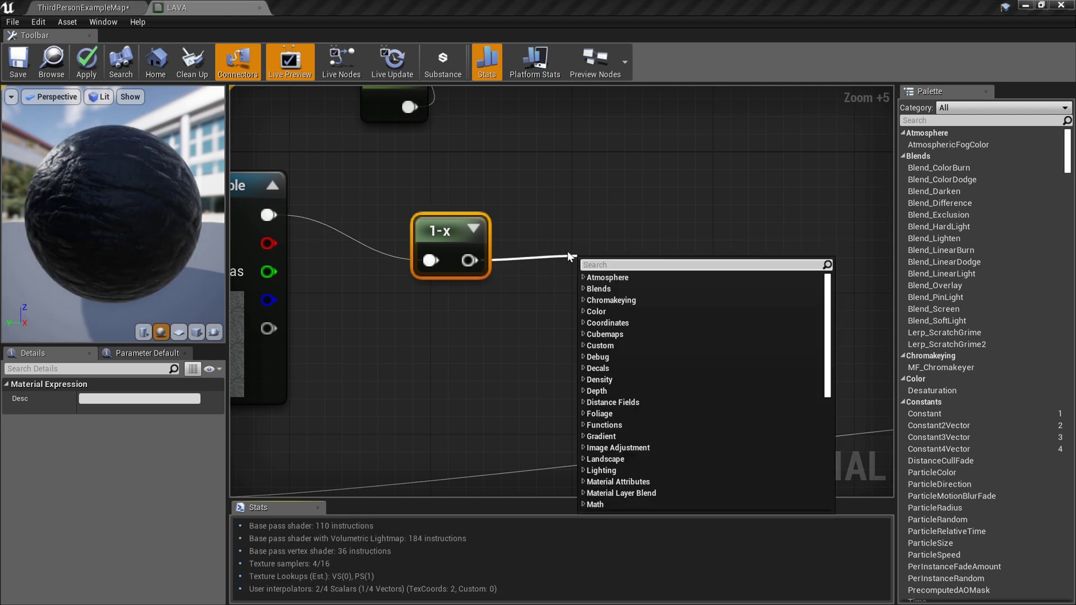
{"action": "type", "text": "power"}
{"action": "key", "text": "Return"}
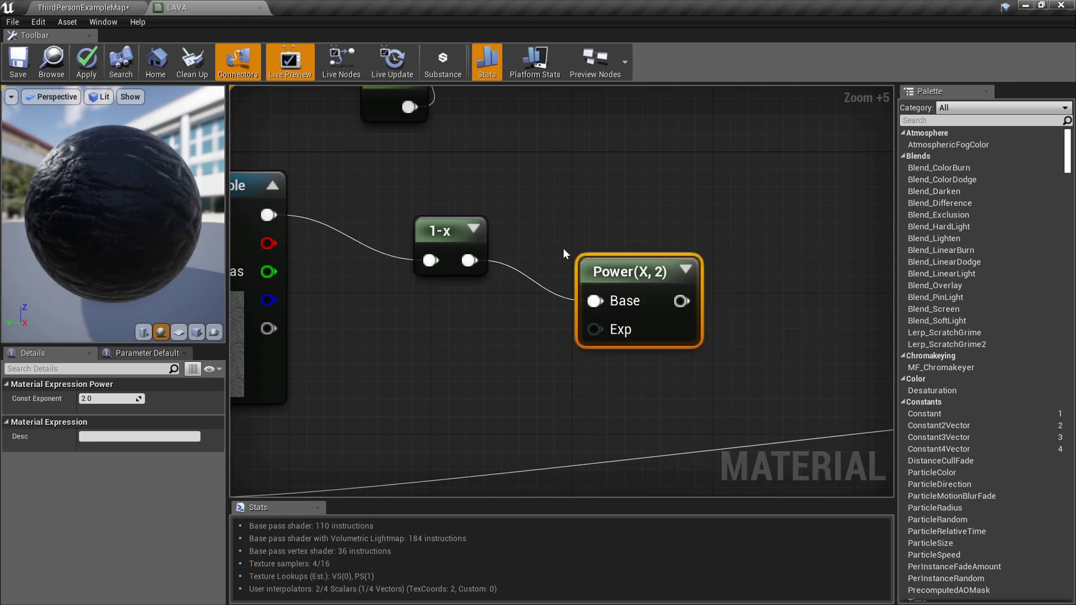
{"action": "left_click_drag", "start_coordinate": [625, 270], "coordinate": [650, 221]}
Connect the Power output to Base Color of the LAVA node
{"action": "scroll", "coordinate": [648, 220], "scroll_direction": "down", "scroll_amount": 7}
{"action": "right_click_drag", "start_coordinate": [636, 223], "coordinate": [459, 253]}
{"action": "scroll", "coordinate": [530, 255], "scroll_direction": "up", "scroll_amount": 1}
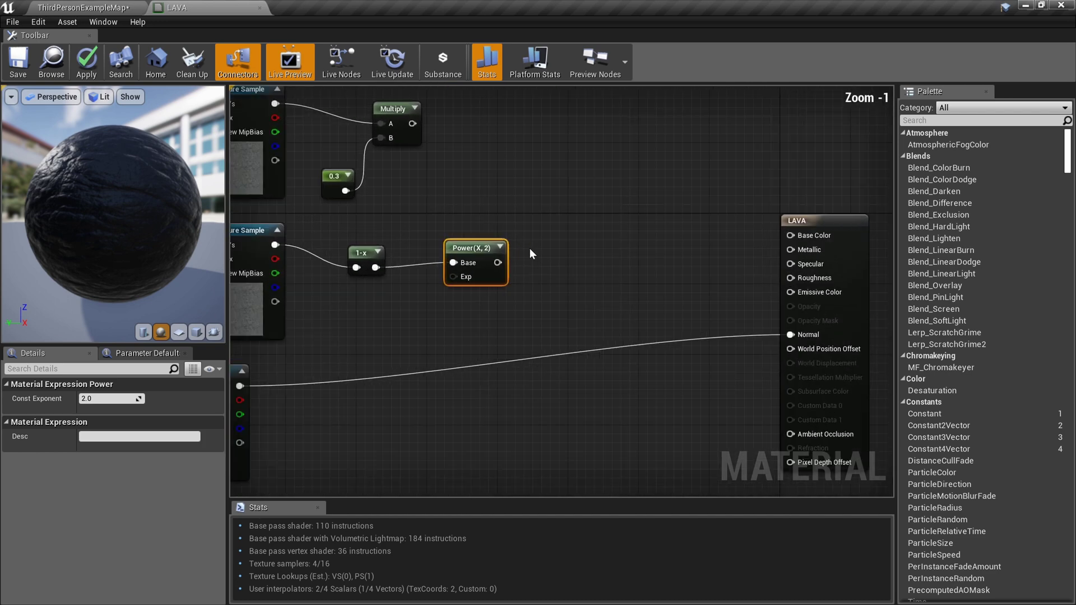
{"action": "scroll", "coordinate": [530, 253], "scroll_direction": "up", "scroll_amount": 1}
{"action": "left_click_drag", "start_coordinate": [821, 227], "coordinate": [828, 233]}
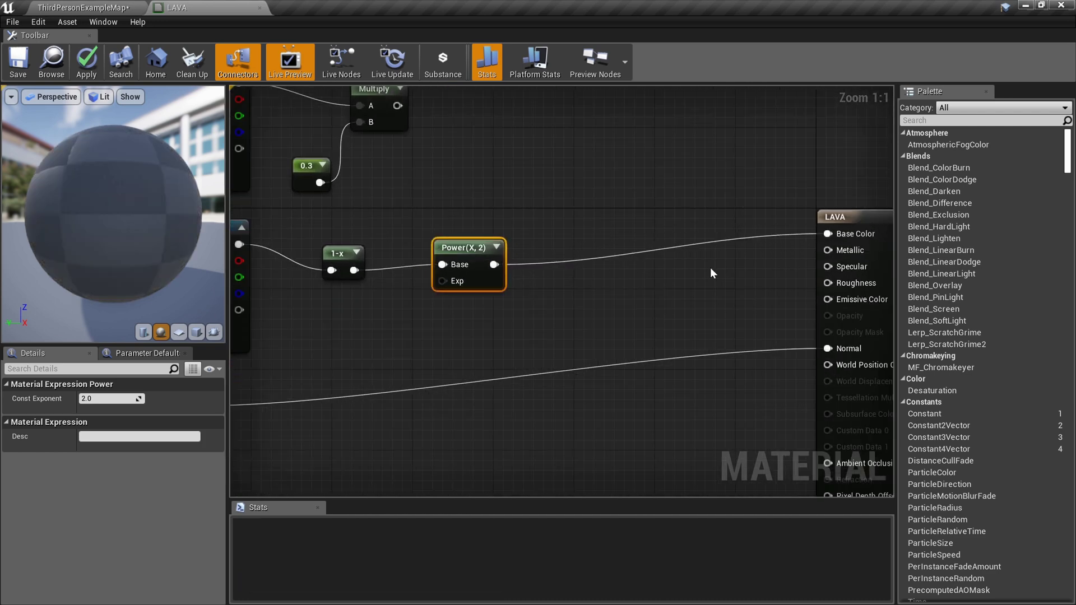
Add a Constant node below the OneMinus node, connect it to the Power node's Exp input and set it to 50
{"action": "right_click_drag", "start_coordinate": [466, 248], "coordinate": [597, 237]}
{"action": "scroll", "coordinate": [595, 238], "scroll_direction": "up", "scroll_amount": 3}
{"action": "right_click_drag", "start_coordinate": [605, 307], "coordinate": [637, 284]}
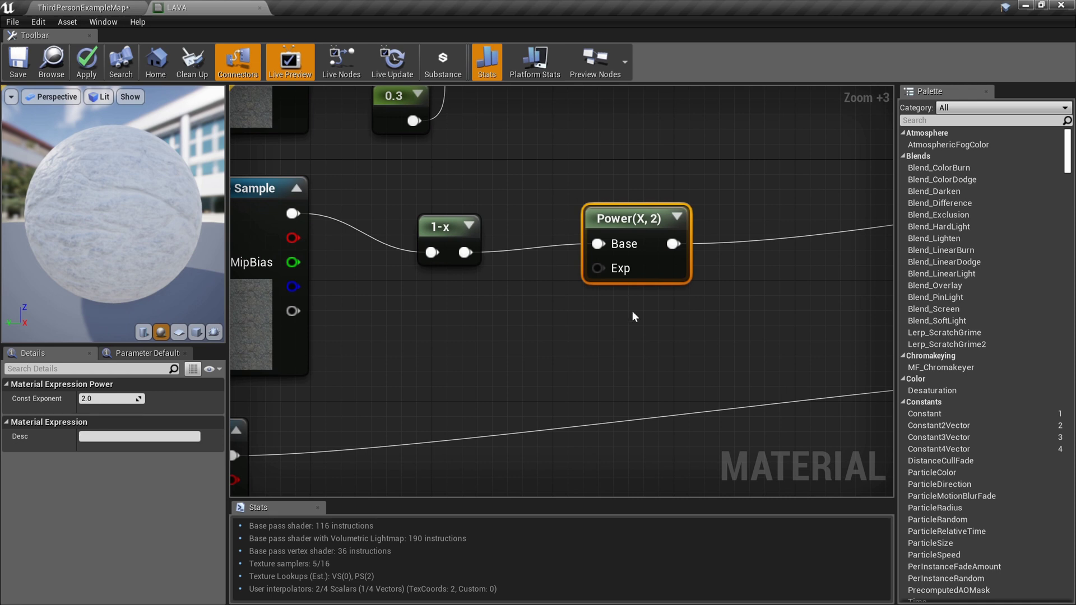
{"action": "left_click", "coordinate": [479, 314]}
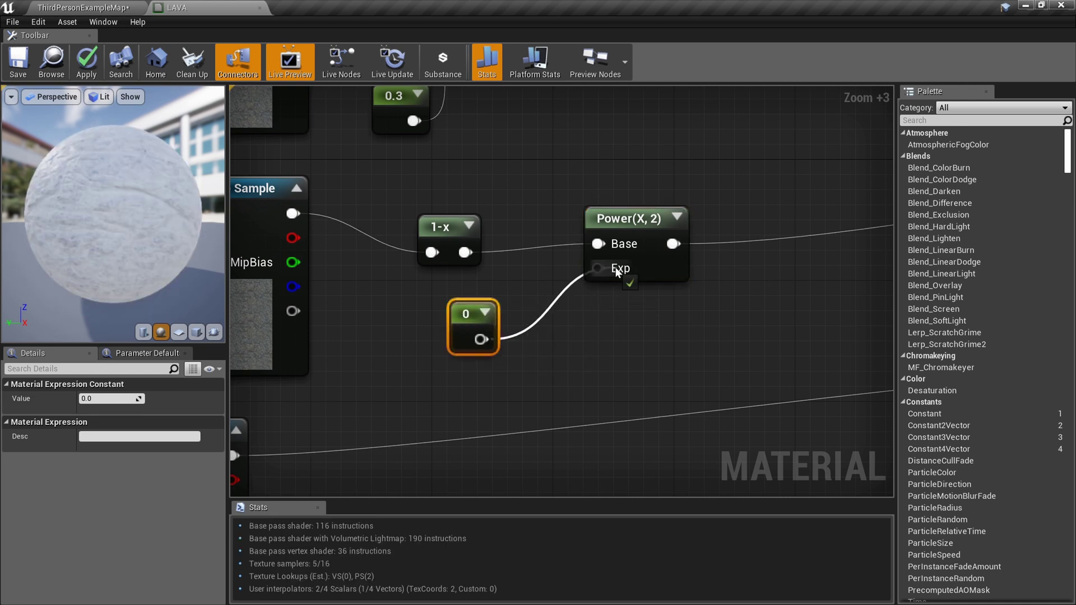
{"action": "left_click_drag", "start_coordinate": [615, 268], "coordinate": [616, 268]}
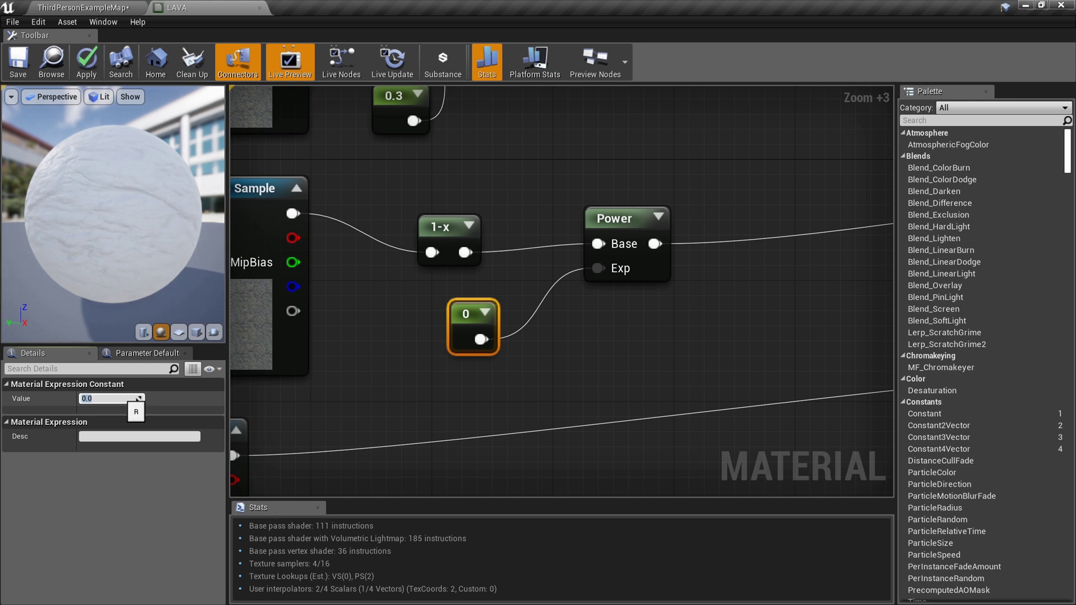
{"action": "type", "text": "50"}
{"action": "key", "text": "Return"}
{"action": "left_click_drag", "start_coordinate": [130, 246], "coordinate": [17, 245]}
{"action": "right_click_drag", "start_coordinate": [359, 272], "coordinate": [391, 272]}
{"action": "left_click_drag", "start_coordinate": [174, 254], "coordinate": [218, 254]}
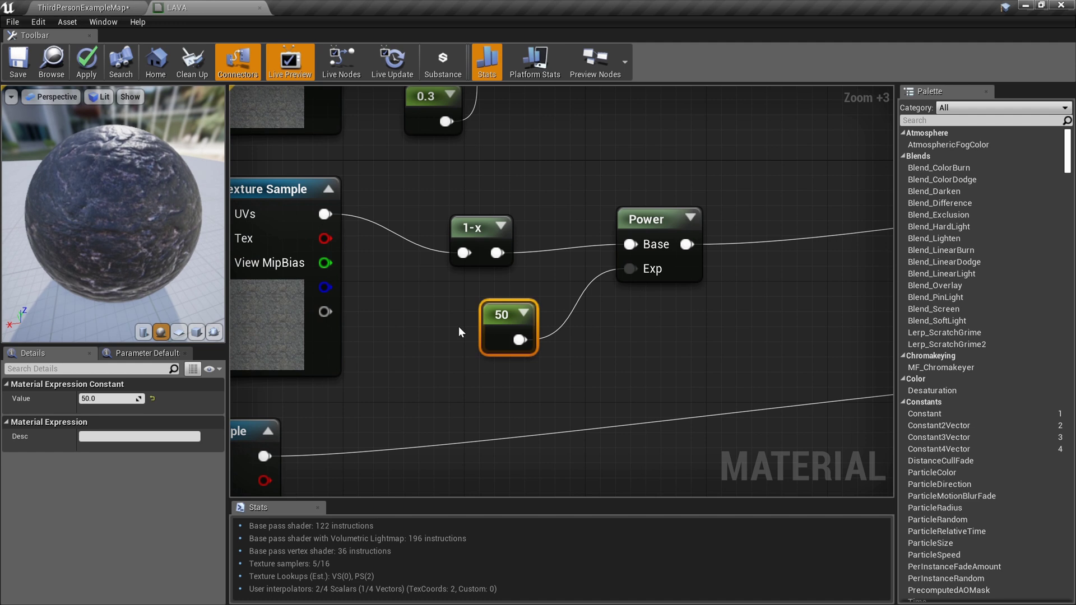
Try values of 25, 200 and 30 for the exponent constant and compare them in the preview
{"action": "type", "text": "25"}
{"action": "key", "text": "Return"}
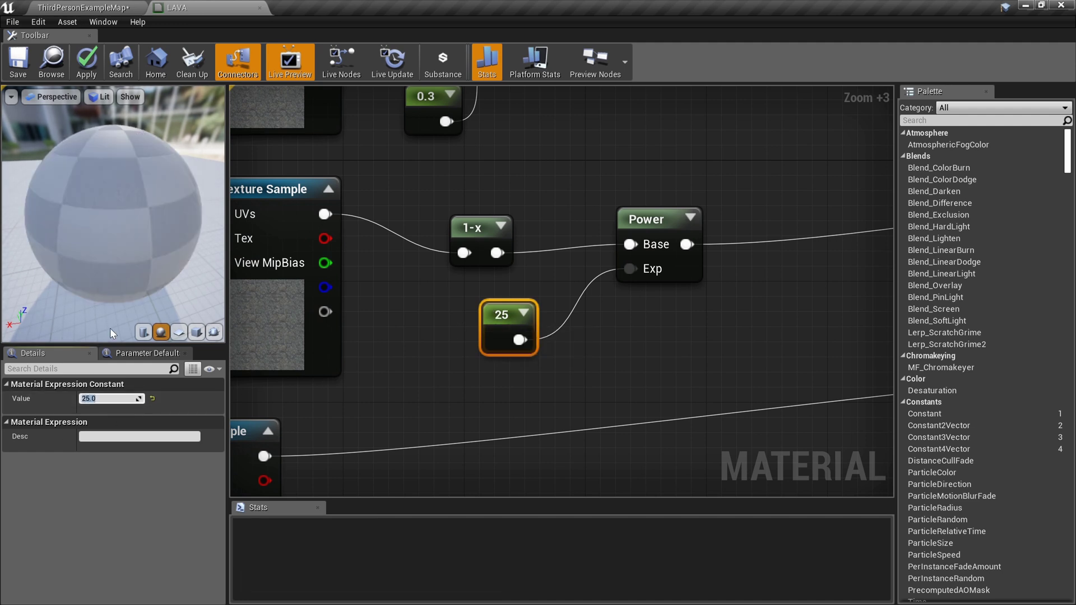
{"action": "type", "text": "200"}
{"action": "key", "text": "Return"}
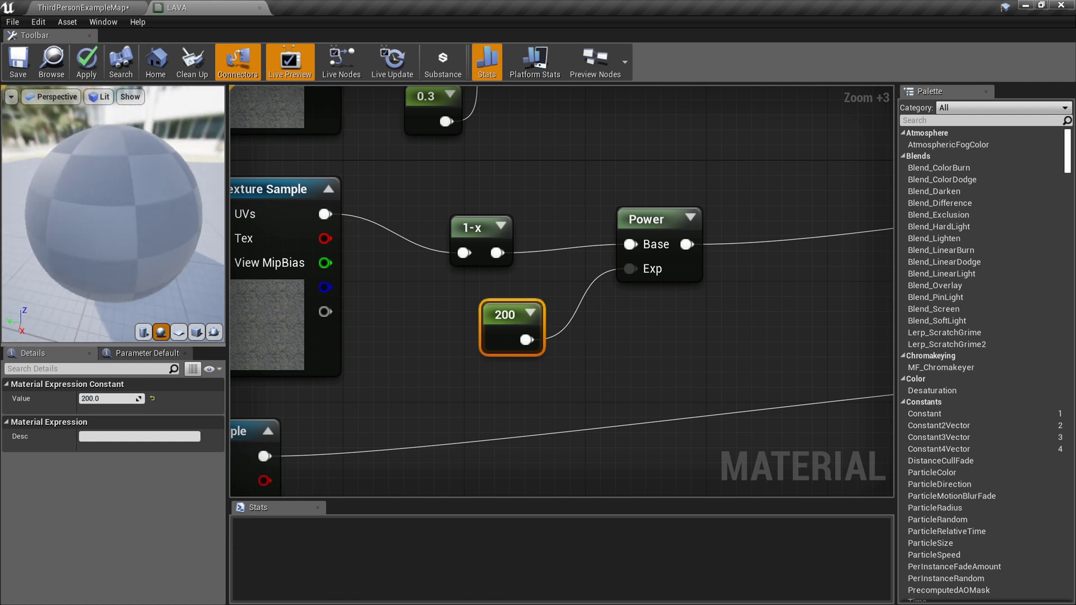
{"action": "left_click_drag", "start_coordinate": [81, 224], "coordinate": [81, 225]}
{"action": "left_click", "coordinate": [107, 399]}
{"action": "type", "text": "30"}
{"action": "key", "text": "Return"}
{"action": "left_click_drag", "start_coordinate": [112, 304], "coordinate": [185, 303]}
Set the exponent constant to 50 and save the material
{"action": "left_click", "coordinate": [112, 397]}
{"action": "type", "text": "50"}
{"action": "key", "text": "Return"}
{"action": "left_click_drag", "start_coordinate": [115, 285], "coordinate": [173, 286]}
{"action": "scroll", "coordinate": [360, 299], "scroll_direction": "down", "scroll_amount": 1}
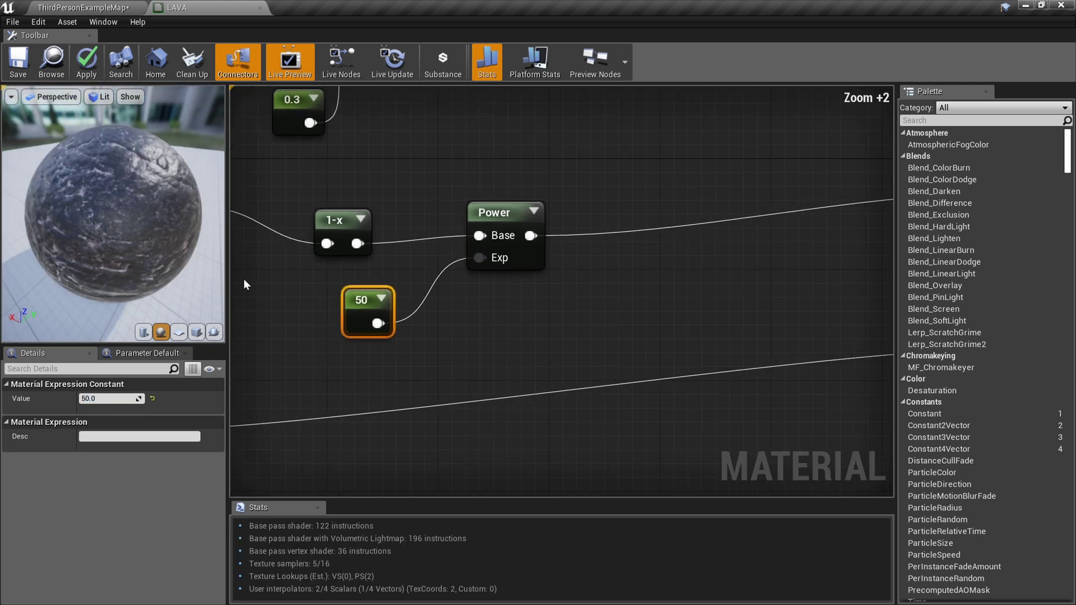
{"action": "left_click", "coordinate": [85, 63]}
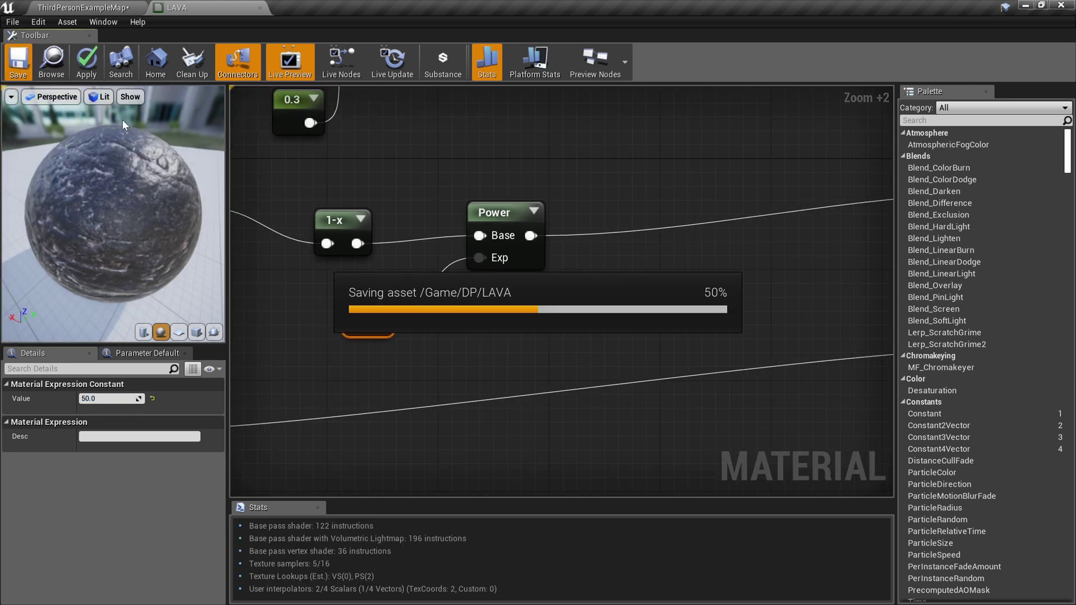
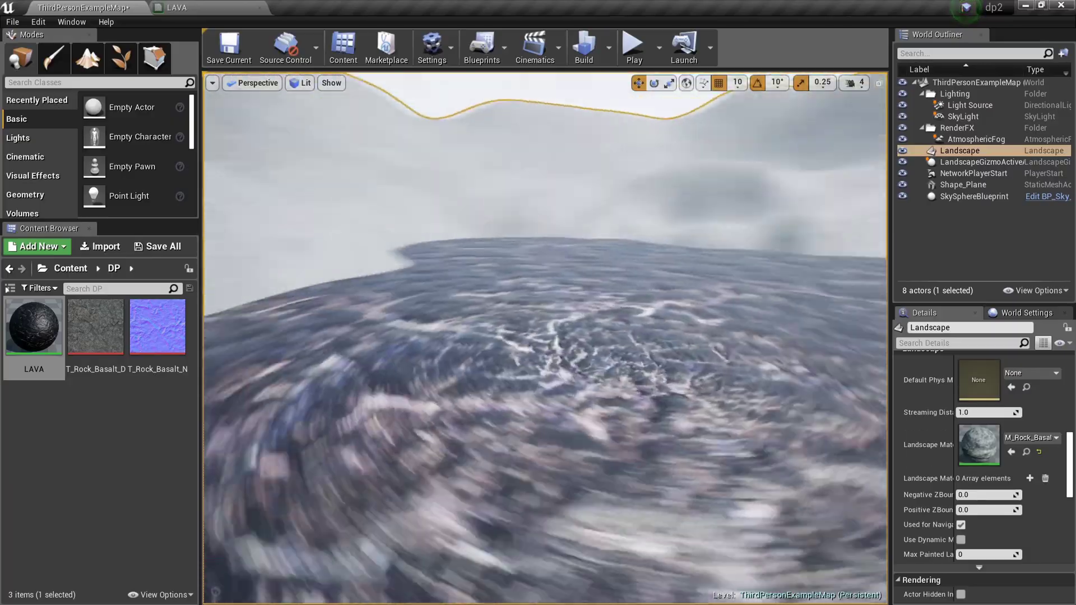
Check the saved material in the level and add a new Constant node beside the LAVA node's inputs
{"action": "right_click_drag", "start_coordinate": [538, 328], "coordinate": [593, 324]}
{"action": "left_click", "coordinate": [206, 9]}
{"action": "right_click_drag", "start_coordinate": [780, 283], "coordinate": [417, 287]}
{"action": "scroll", "coordinate": [472, 280], "scroll_direction": "down", "scroll_amount": 2}
{"action": "scroll", "coordinate": [554, 297], "scroll_direction": "up", "scroll_amount": 2}
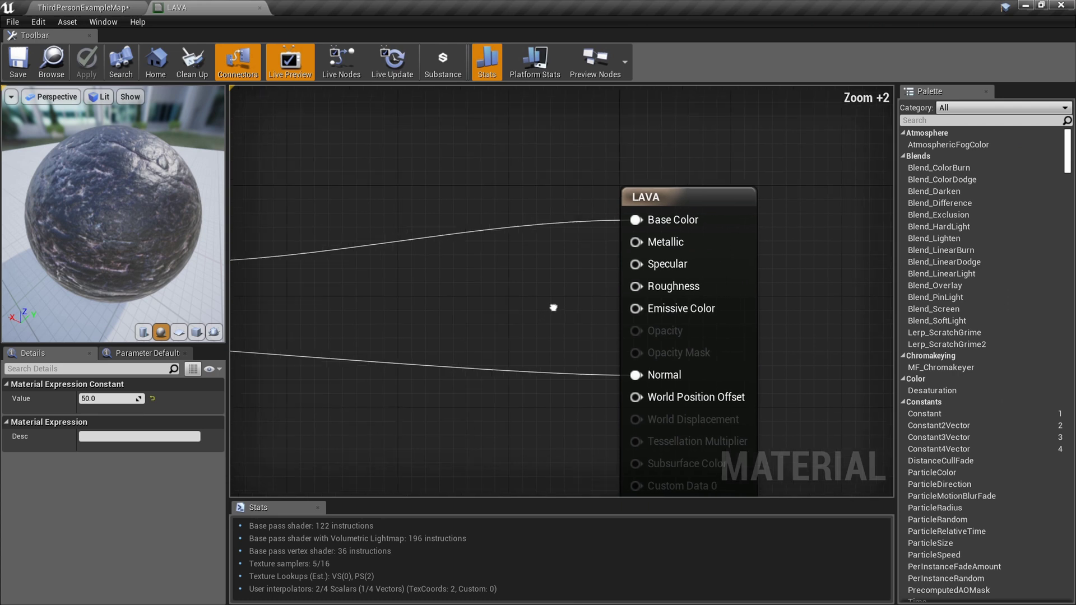
{"action": "left_click", "coordinate": [487, 275]}
{"action": "scroll", "coordinate": [493, 280], "scroll_direction": "up", "scroll_amount": 5}
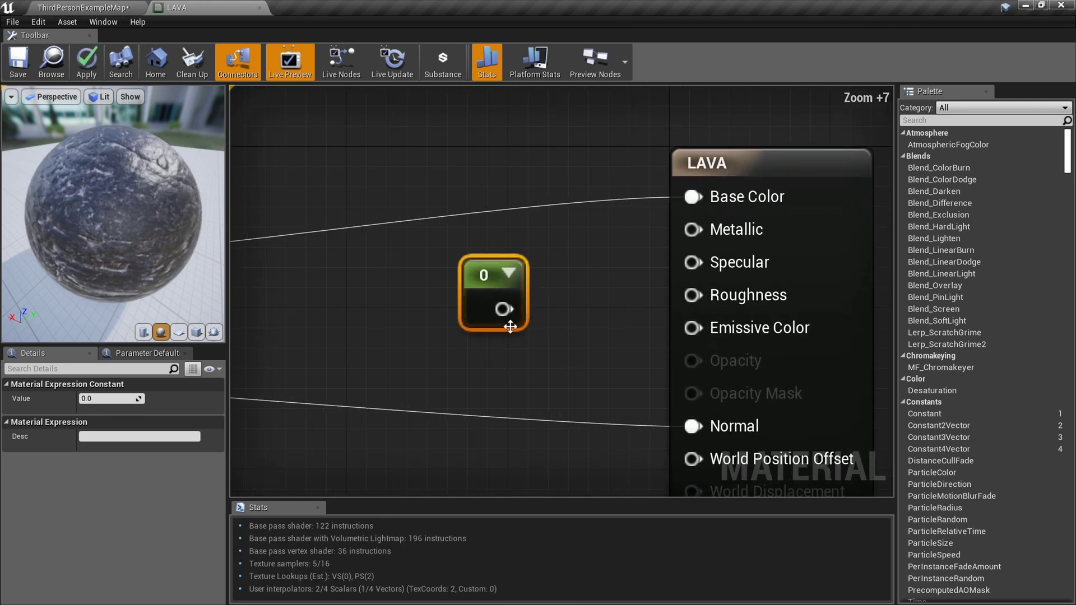
Connect the new constant to Metallic and Roughness with a value of 0.75, and save the material to check it on the plane
{"action": "left_click_drag", "start_coordinate": [712, 234], "coordinate": [712, 234]}
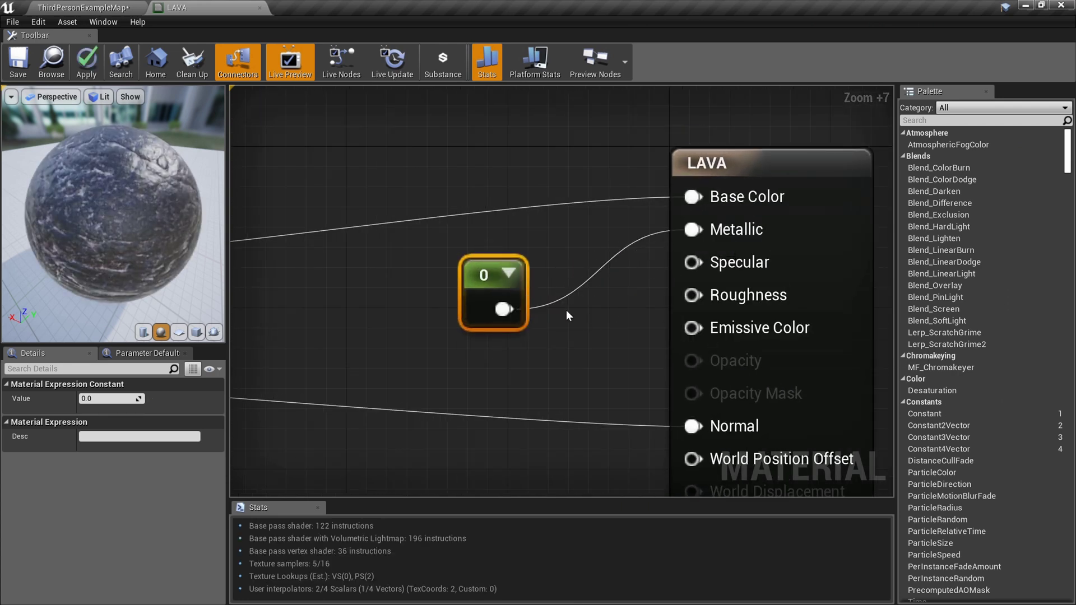
{"action": "left_click_drag", "start_coordinate": [715, 298], "coordinate": [715, 298]}
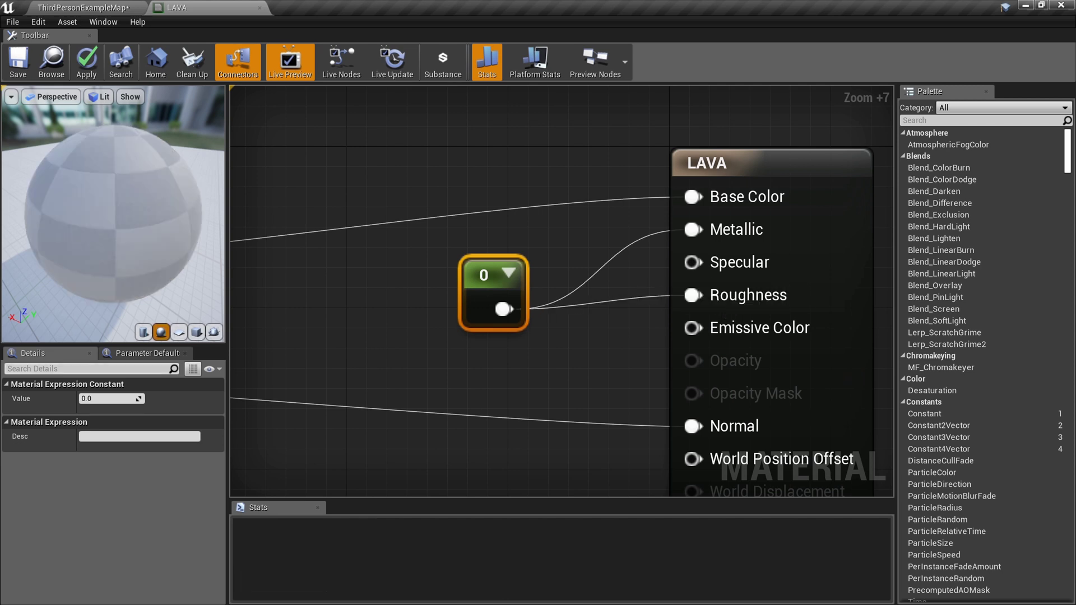
{"action": "key", "text": "Return"}
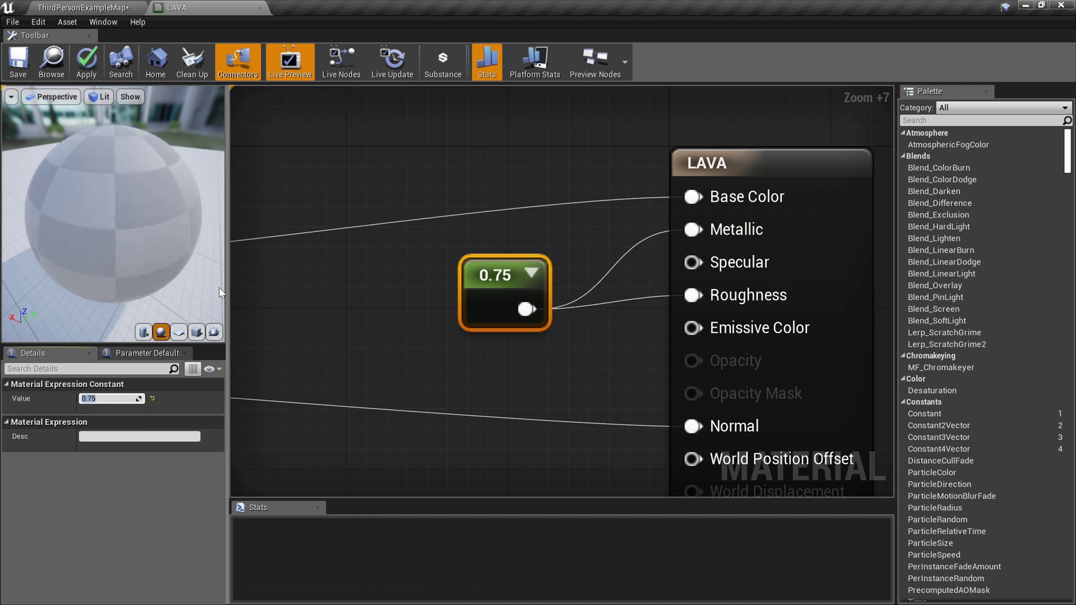
{"action": "left_click", "coordinate": [19, 66]}
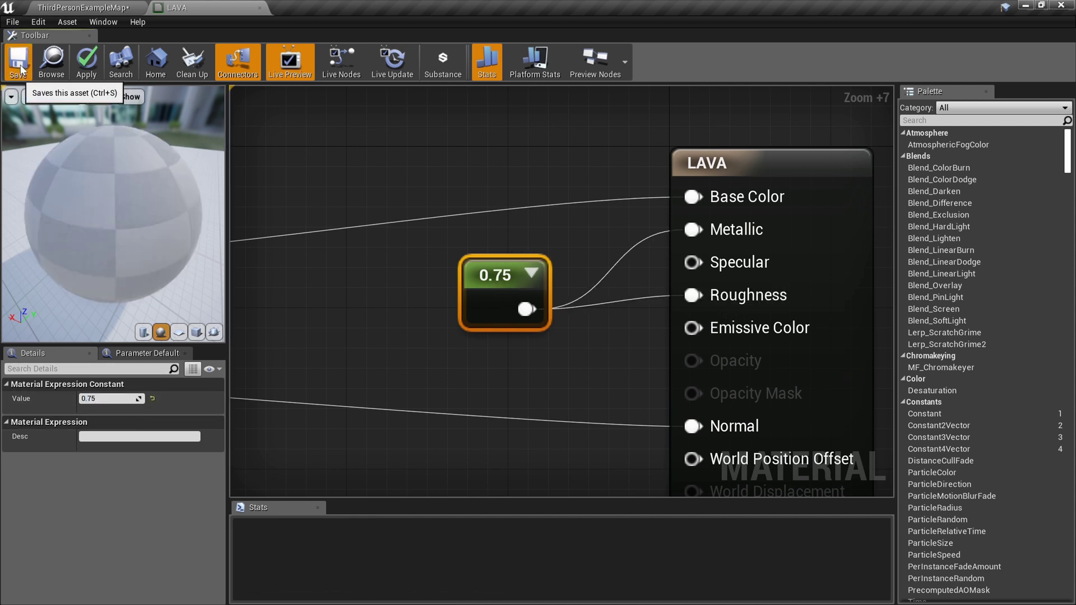
{"action": "left_click", "coordinate": [90, 7]}
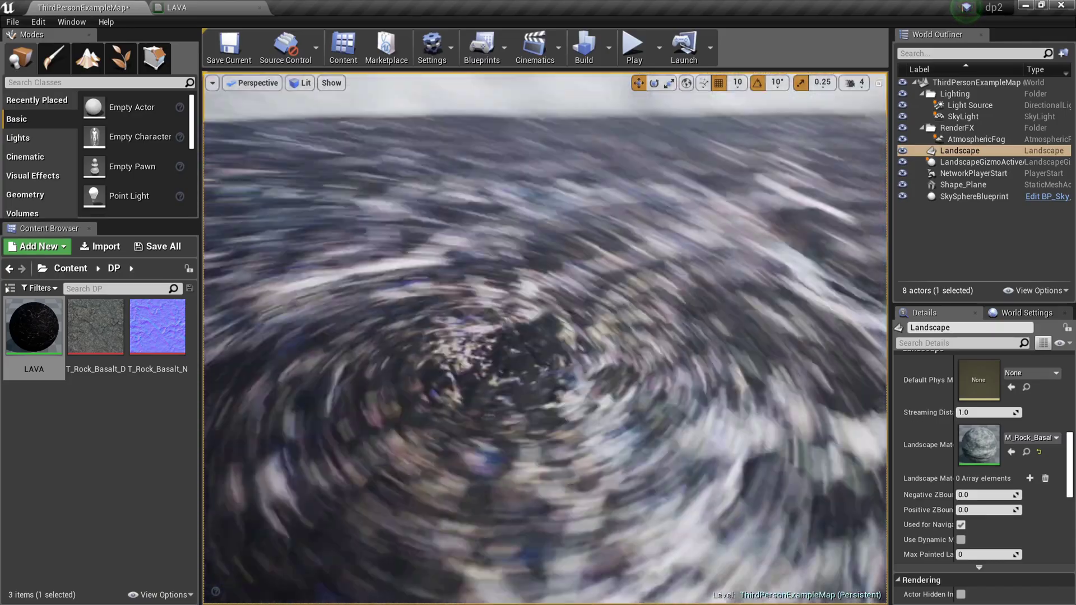
{"action": "right_click_drag", "start_coordinate": [545, 338], "coordinate": [633, 325]}
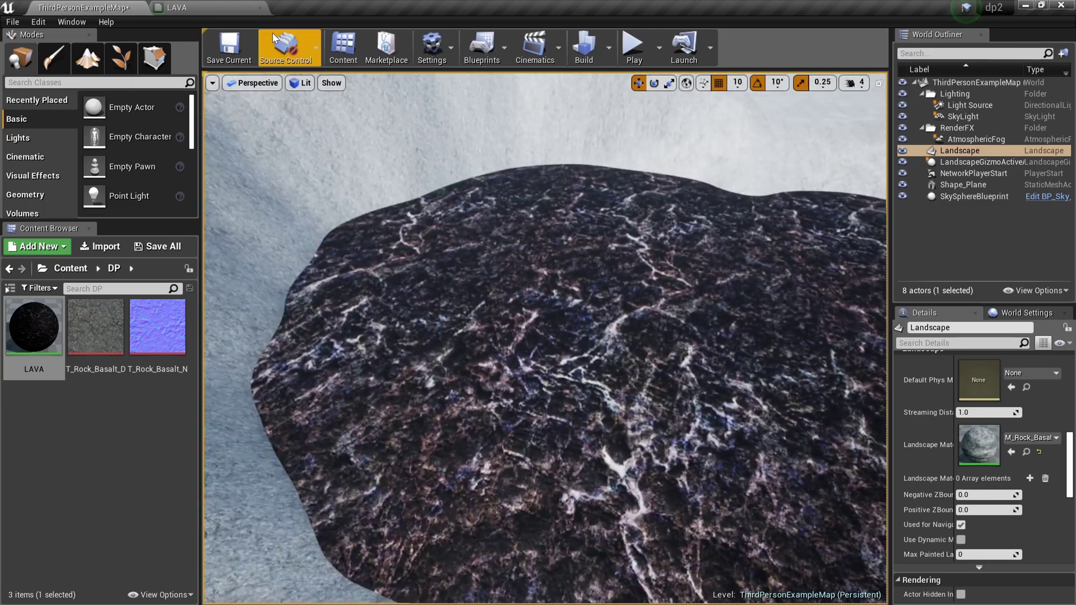
Move the Power output's connection from Base Color to Emissive Color on the LAVA node
{"action": "left_click", "coordinate": [224, 8]}
{"action": "right_click_drag", "start_coordinate": [540, 221], "coordinate": [660, 230]}
{"action": "scroll", "coordinate": [715, 223], "scroll_direction": "down", "scroll_amount": 3}
{"action": "left_click_drag", "start_coordinate": [790, 209], "coordinate": [743, 284], "text": "ctrl"}
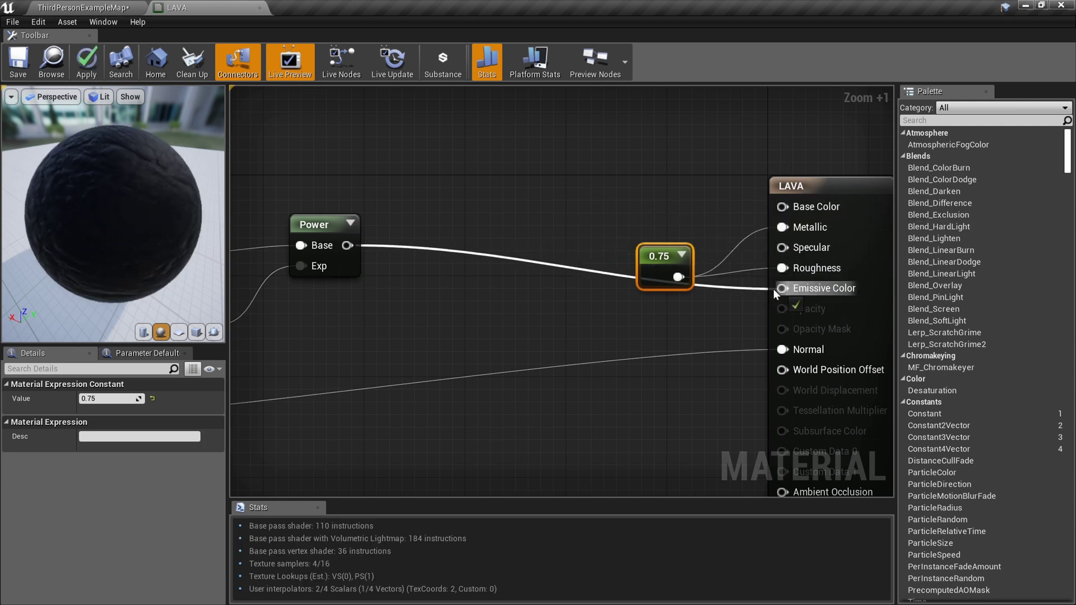
Disconnect Power from Emissive Color, reconnect the 0.3 Multiply to Base Color, and move the 0.75 constant up
{"action": "left_click", "coordinate": [442, 236]}
{"action": "scroll", "coordinate": [555, 266], "scroll_direction": "down", "scroll_amount": 5}
{"action": "scroll", "coordinate": [439, 178], "scroll_direction": "up", "scroll_amount": 5, "text": "ctrl"}
{"action": "left_click_drag", "start_coordinate": [422, 163], "coordinate": [668, 324]}
{"action": "right_click_drag", "start_coordinate": [551, 328], "coordinate": [718, 261]}
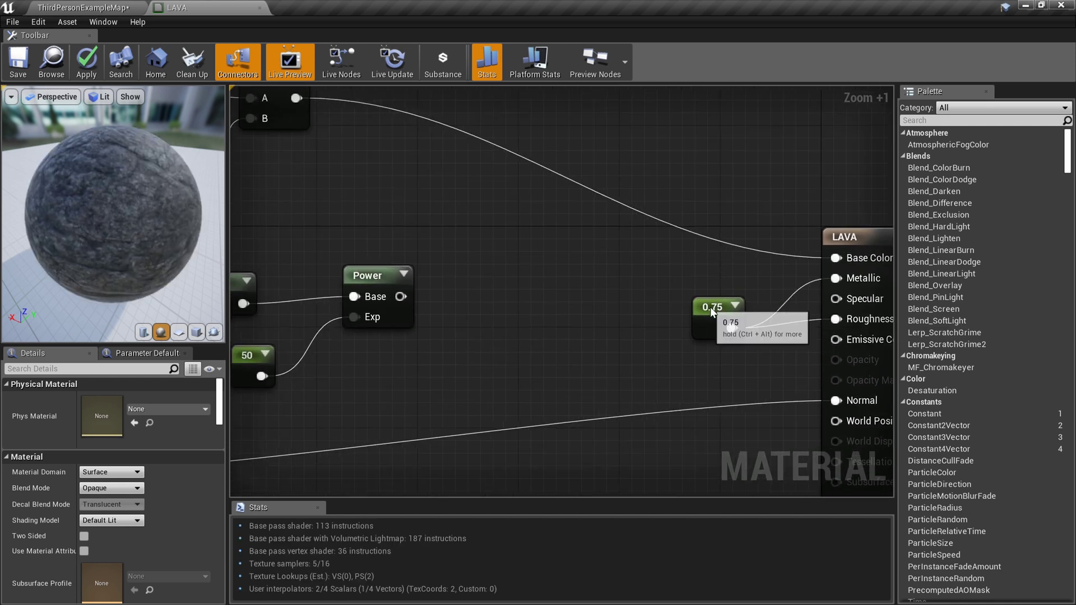
{"action": "left_click_drag", "start_coordinate": [711, 307], "coordinate": [700, 274]}
{"action": "right_click_drag", "start_coordinate": [580, 286], "coordinate": [647, 272]}
{"action": "scroll", "coordinate": [552, 292], "scroll_direction": "up", "scroll_amount": 3}
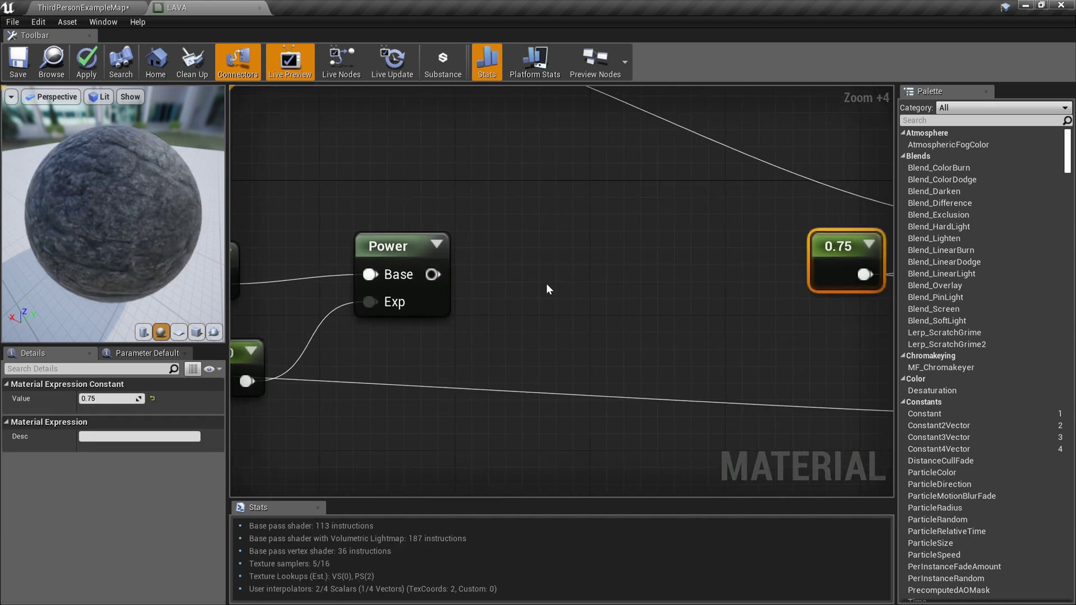
Add a Multiply node after the Power node and connect the Power output to its B input
{"action": "key", "text": "m"}
{"action": "left_click", "coordinate": [560, 272]}
{"action": "right_click_drag", "start_coordinate": [560, 273], "coordinate": [569, 243]}
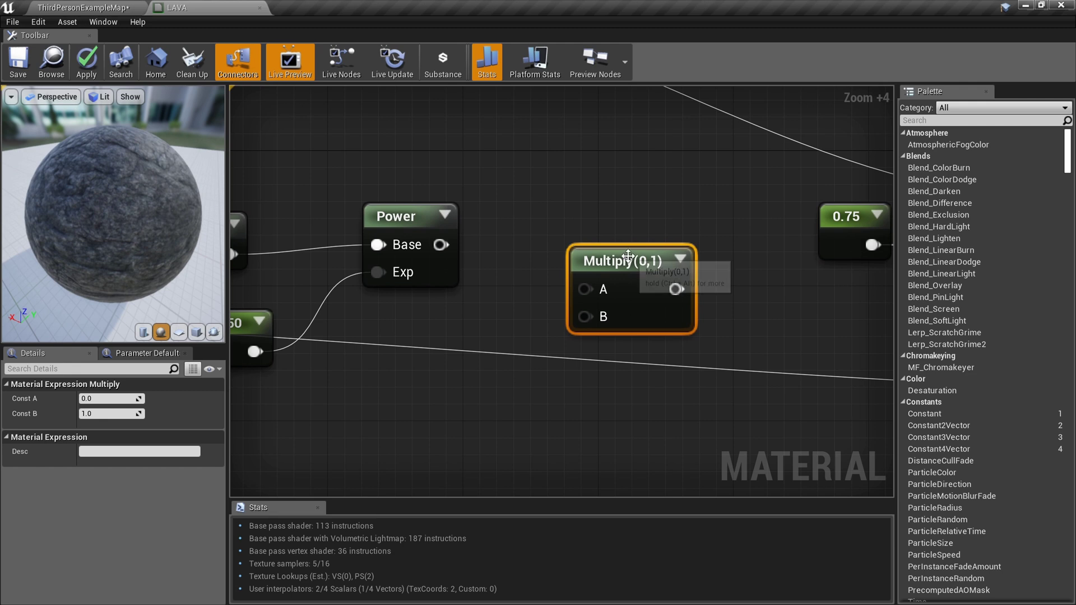
{"action": "left_click_drag", "start_coordinate": [571, 315], "coordinate": [580, 315]}
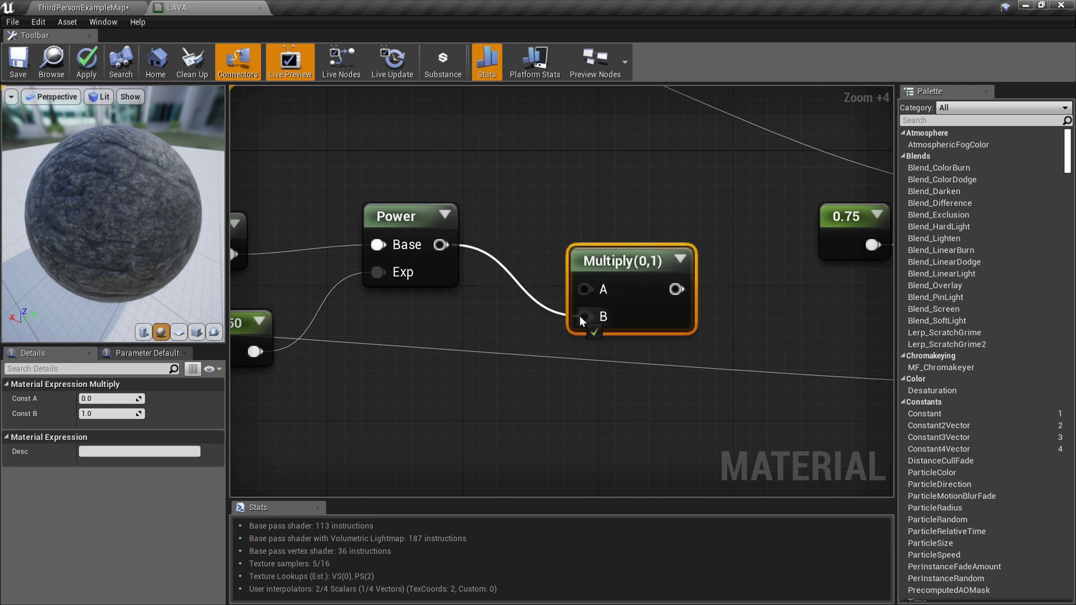
{"action": "scroll", "coordinate": [621, 281], "scroll_direction": "down", "scroll_amount": 4}
{"action": "right_click_drag", "start_coordinate": [572, 254], "coordinate": [583, 293]}
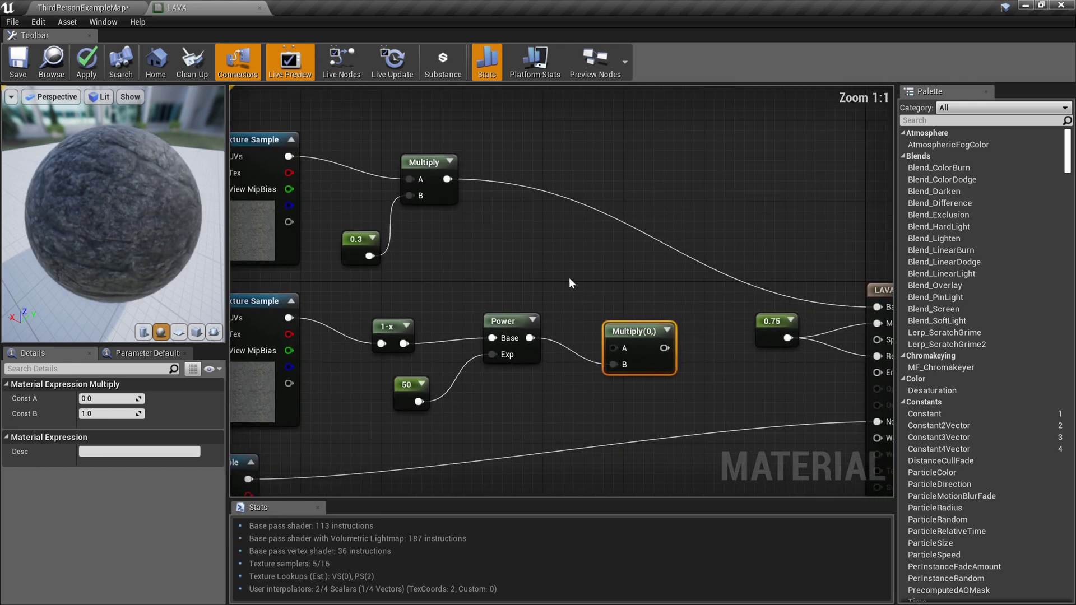
Add a Constant3Vector color node above Power and connect it to the new Multiply node's A input
{"action": "left_click", "coordinate": [479, 227]}
{"action": "scroll", "coordinate": [541, 249], "scroll_direction": "up", "scroll_amount": 5}
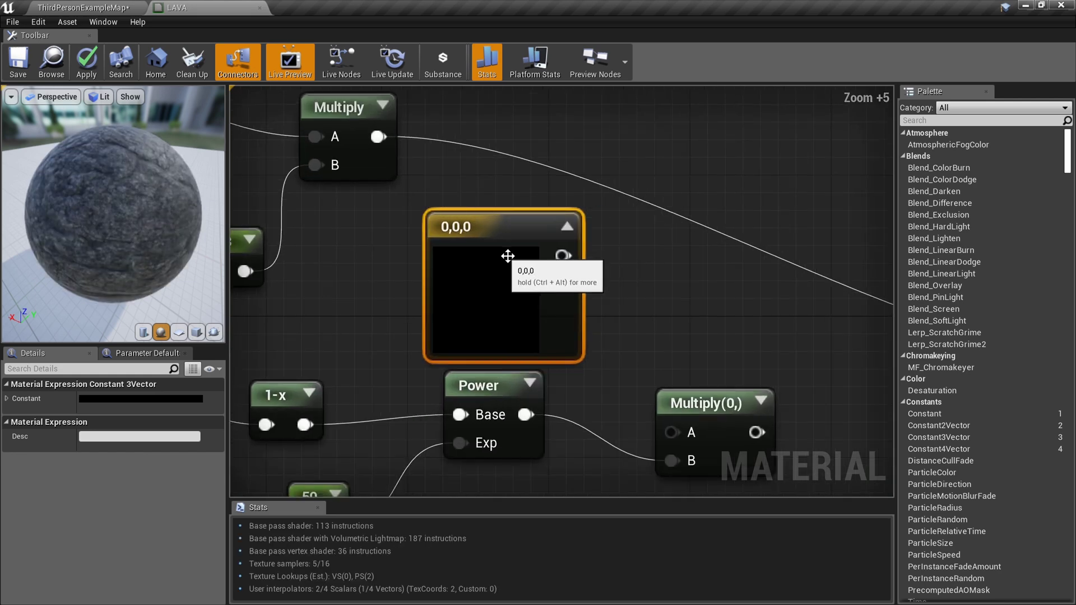
{"action": "left_click_drag", "start_coordinate": [681, 422], "coordinate": [672, 431]}
{"action": "scroll", "coordinate": [499, 221], "scroll_direction": "down", "scroll_amount": 8}
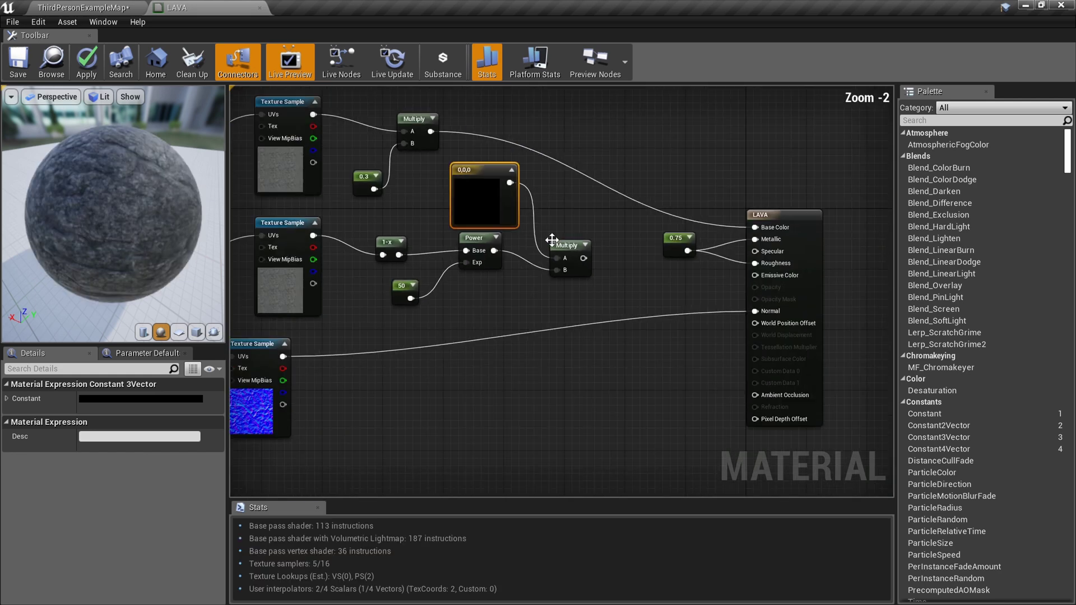
Spread the node groups apart, moving the base color nodes up and the normal map Texture Sample down
{"action": "left_click_drag", "start_coordinate": [392, 178], "coordinate": [391, 178]}
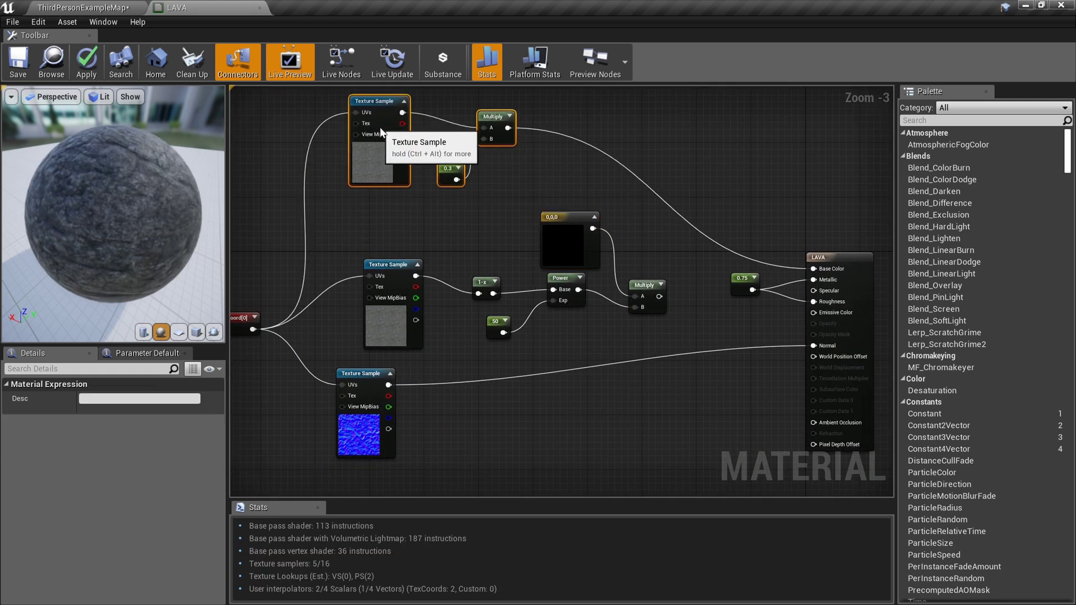
{"action": "right_click_drag", "start_coordinate": [592, 354], "coordinate": [565, 280]}
{"action": "left_click_drag", "start_coordinate": [255, 182], "coordinate": [339, 173]}
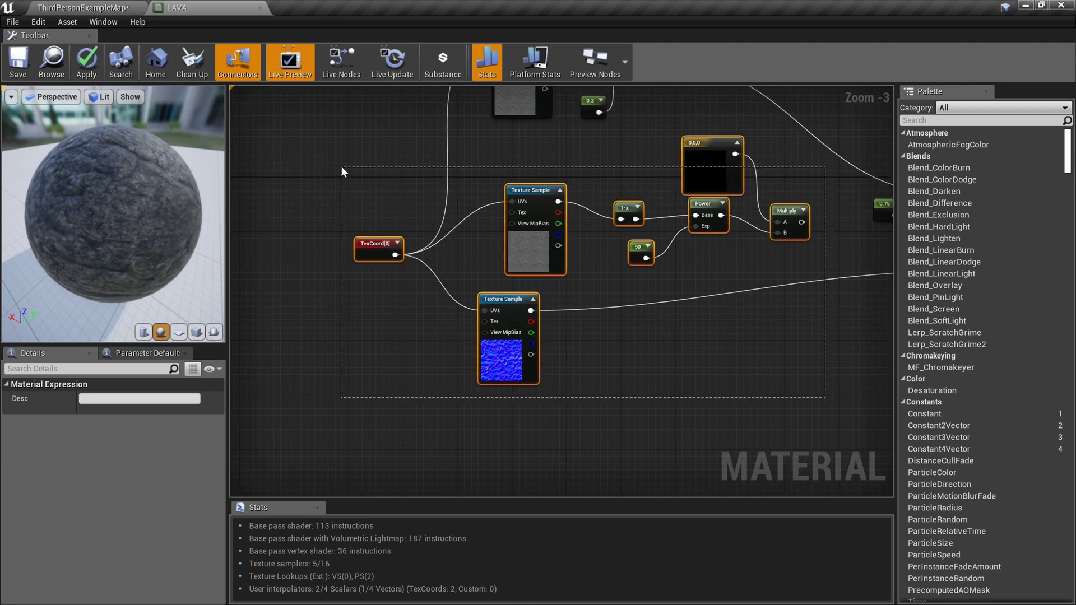
{"action": "left_click_drag", "start_coordinate": [733, 181], "coordinate": [713, 225]}
{"action": "right_click_drag", "start_coordinate": [714, 224], "coordinate": [621, 143]}
{"action": "left_click", "coordinate": [452, 331]}
{"action": "left_click_drag", "start_coordinate": [405, 283], "coordinate": [392, 333]}
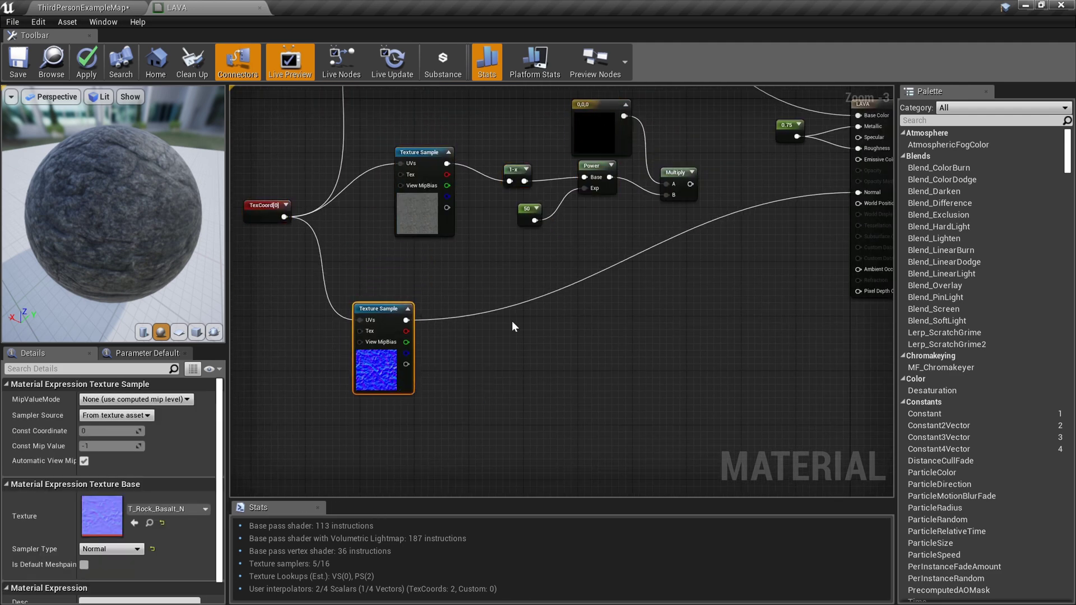
Connect the output of the color and Power Multiply to Emissive Color on the LAVA node
{"action": "right_click_drag", "start_coordinate": [697, 151], "coordinate": [630, 237]}
{"action": "scroll", "coordinate": [629, 237], "scroll_direction": "up", "scroll_amount": 3}
{"action": "scroll", "coordinate": [630, 243], "scroll_direction": "up", "scroll_amount": 3}
{"action": "left_click_drag", "start_coordinate": [507, 329], "coordinate": [790, 275]}
{"action": "right_click_drag", "start_coordinate": [399, 294], "coordinate": [730, 294]}
Set the Constant3Vector to an orange of 1, 0.37, 0 and inspect the result on the preview sphere
{"action": "left_click_drag", "start_coordinate": [467, 241], "coordinate": [437, 226]}
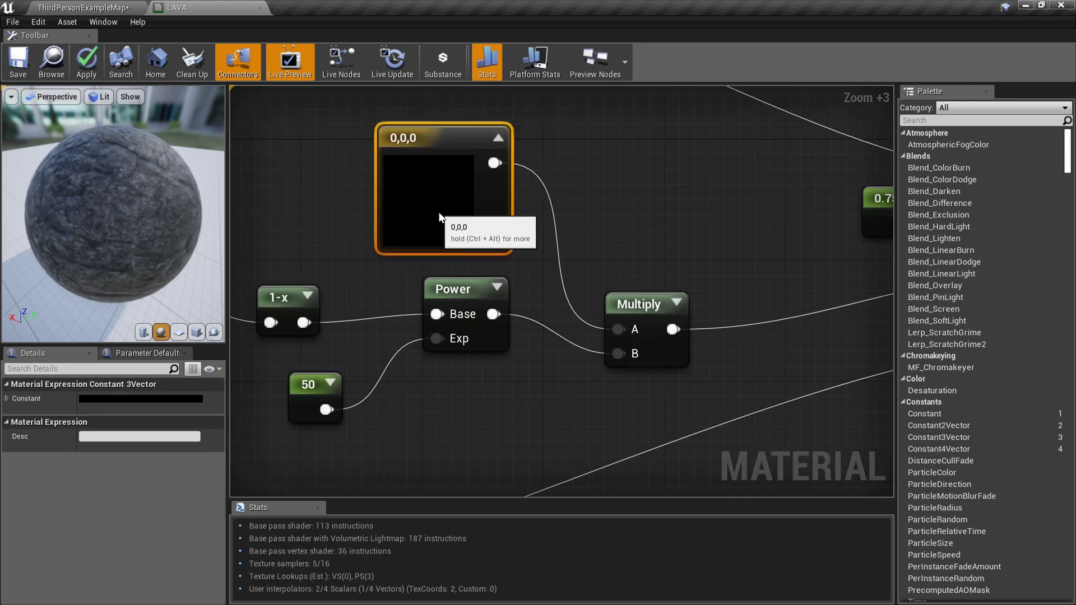
{"action": "double_click", "coordinate": [437, 226]}
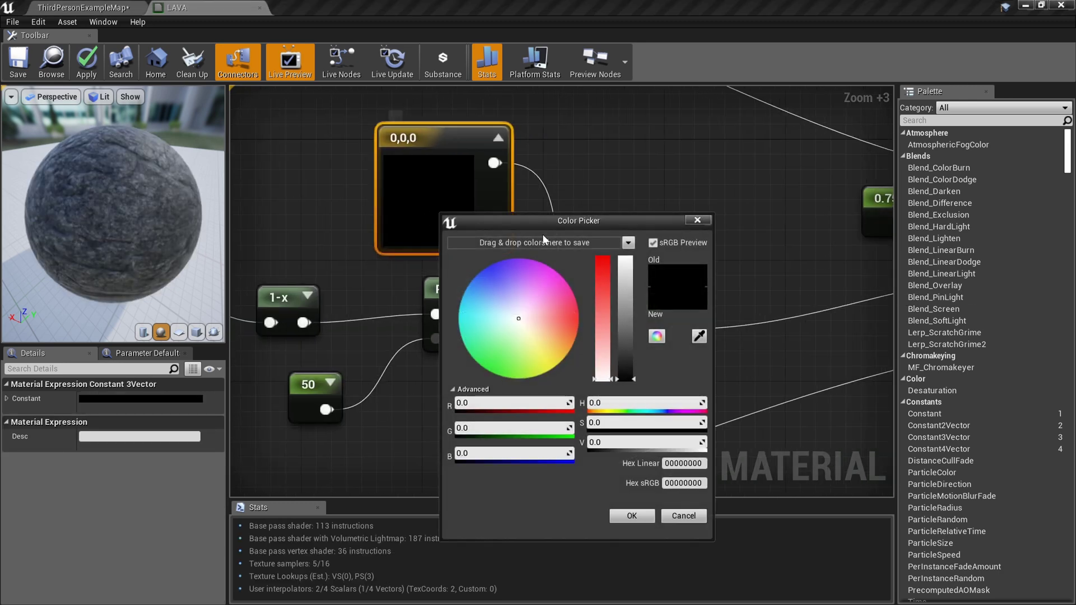
{"action": "left_click", "coordinate": [622, 340]}
{"action": "left_click_drag", "start_coordinate": [575, 331], "coordinate": [613, 357]}
{"action": "left_click", "coordinate": [632, 516]}
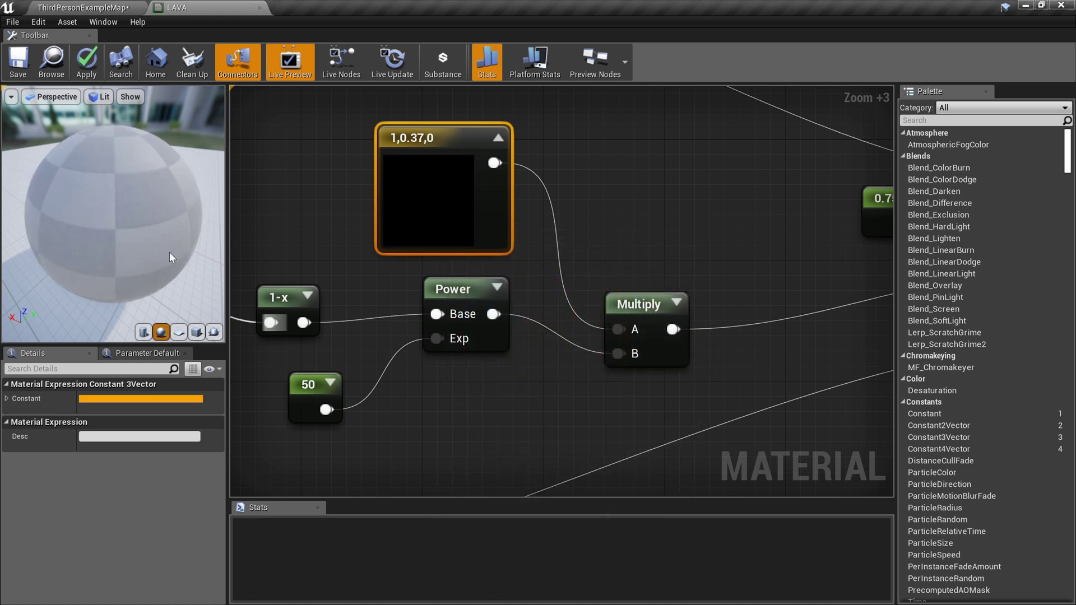
{"action": "left_click_drag", "start_coordinate": [160, 201], "coordinate": [160, 201]}
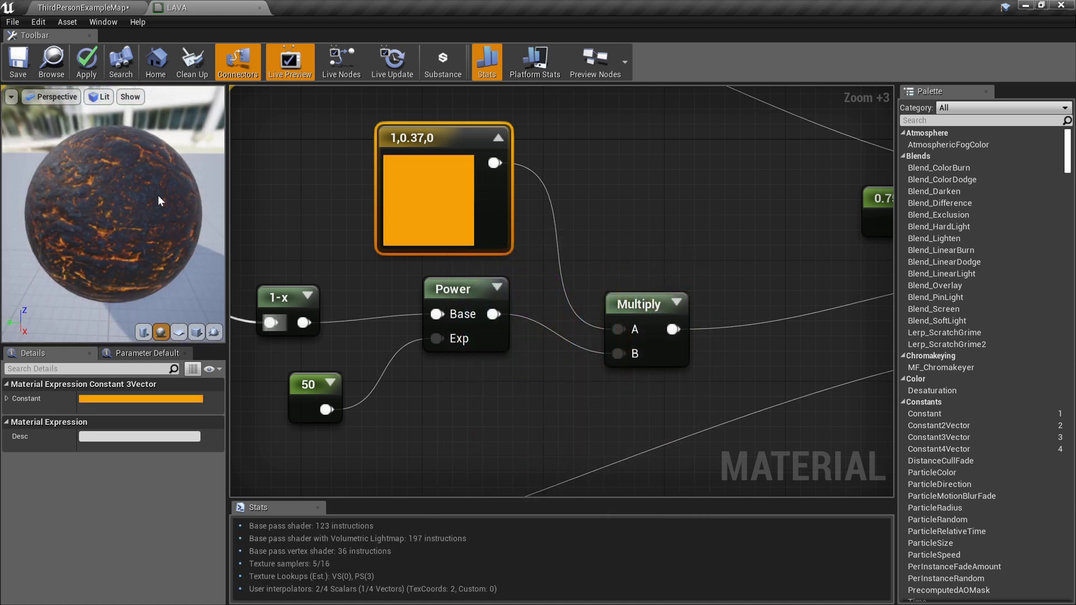
Add a second Multiply node and feed the color Multiply's output into its A input
{"action": "scroll", "coordinate": [546, 238], "scroll_direction": "up", "scroll_amount": 3}
{"action": "right_click_drag", "start_coordinate": [651, 283], "coordinate": [505, 232]}
{"action": "left_click", "coordinate": [597, 233]}
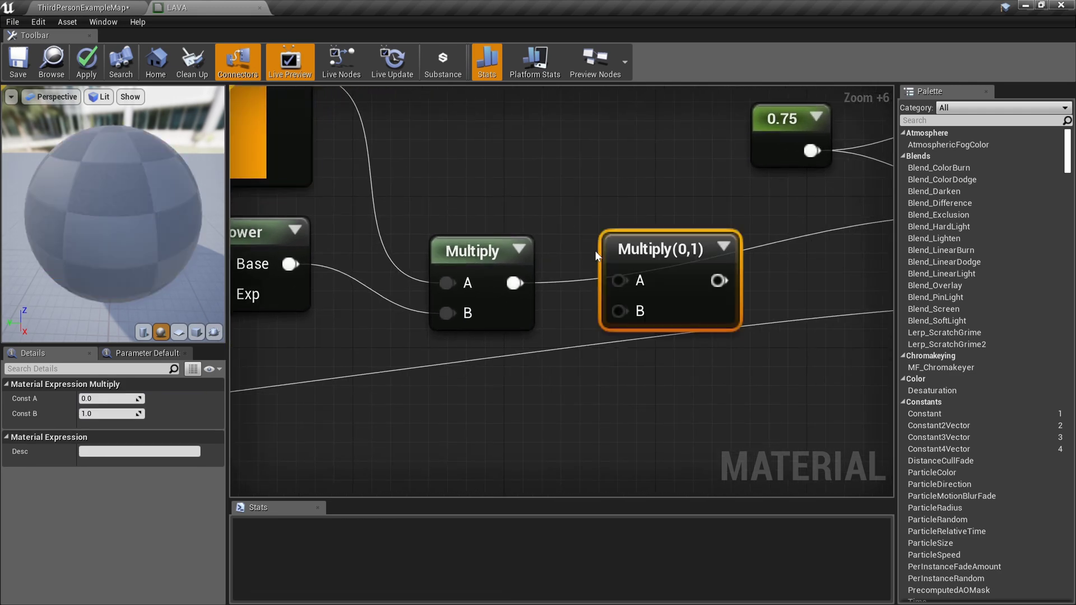
{"action": "left_click_drag", "start_coordinate": [617, 285], "coordinate": [618, 283]}
{"action": "right_click_drag", "start_coordinate": [576, 379], "coordinate": [555, 268]}
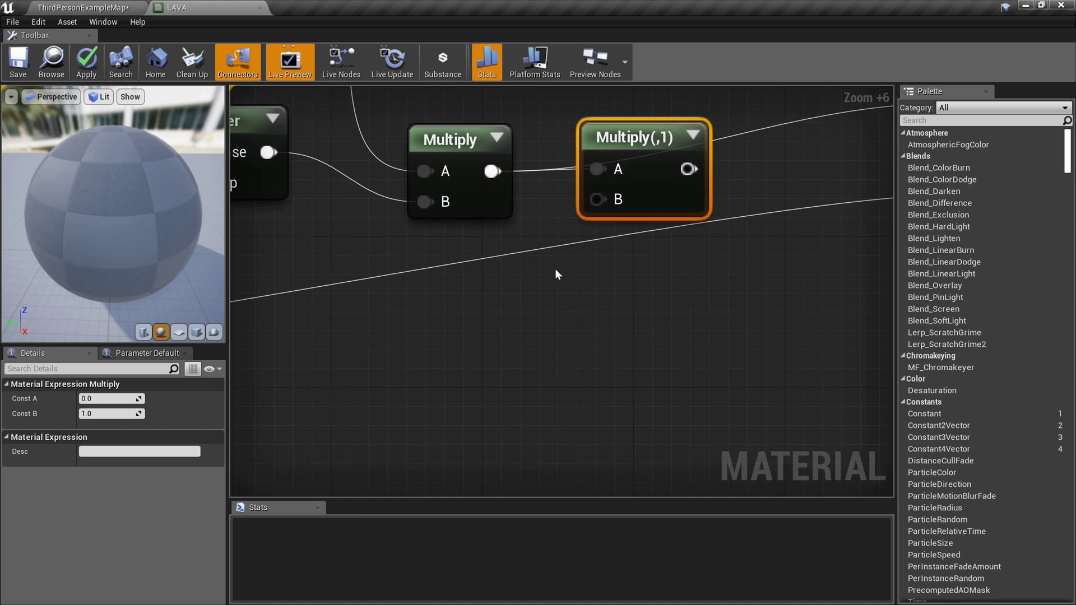
Connect a new Constant of 30 to the second Multiply's B input and route that Multiply to Emissive Color
{"action": "key", "text": "1"}
{"action": "left_click", "coordinate": [440, 245]}
{"action": "left_click_drag", "start_coordinate": [478, 291], "coordinate": [597, 199]}
{"action": "right_click_drag", "start_coordinate": [598, 199], "coordinate": [454, 278]}
{"action": "left_click_drag", "start_coordinate": [818, 184], "coordinate": [816, 182]}
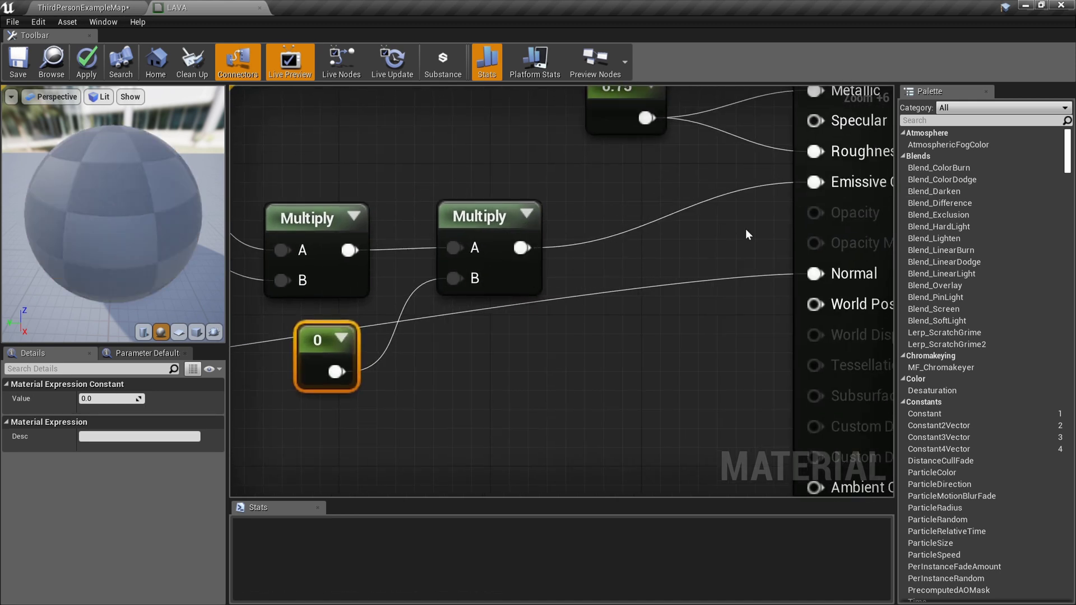
{"action": "type", "text": "30"}
{"action": "key", "text": "Return"}
Set the Power node's exponent constant to 120, check the preview sphere, and save the material
{"action": "right_click_drag", "start_coordinate": [298, 310], "coordinate": [567, 310]}
{"action": "scroll", "coordinate": [483, 283], "scroll_direction": "down", "scroll_amount": 3}
{"action": "right_click_drag", "start_coordinate": [483, 283], "coordinate": [663, 294]}
{"action": "left_click_drag", "start_coordinate": [127, 253], "coordinate": [220, 253]}
{"action": "scroll", "coordinate": [454, 321], "scroll_direction": "up", "scroll_amount": 3}
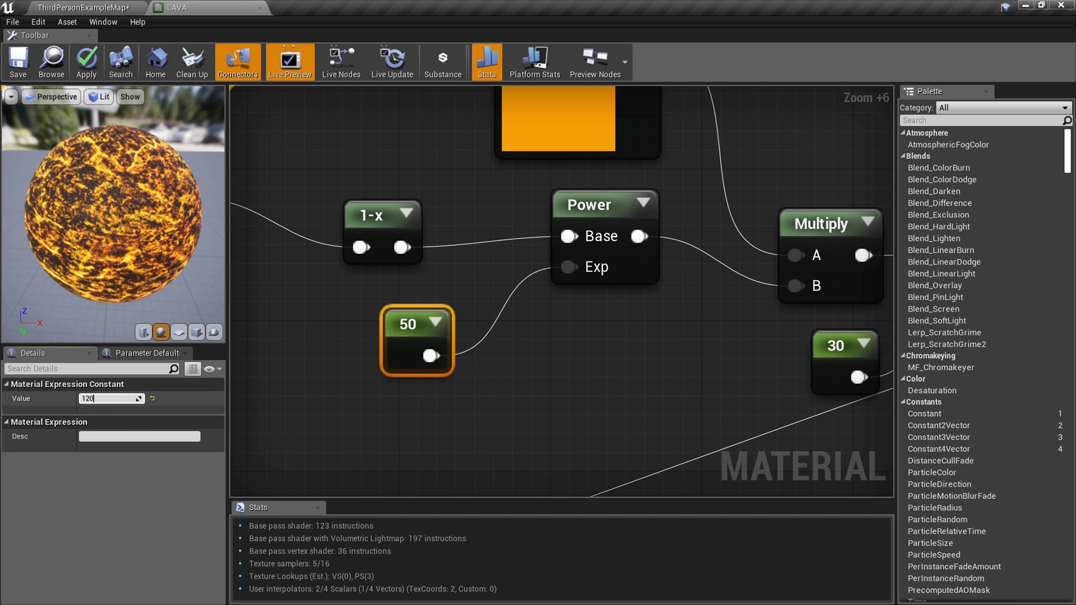
{"action": "key", "text": "Return"}
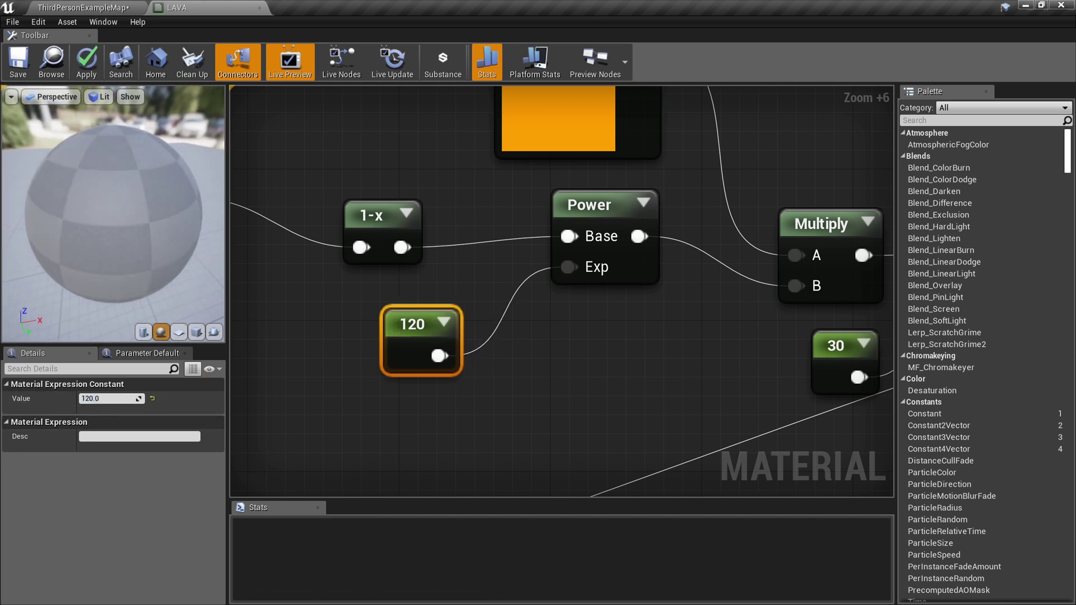
{"action": "left_click_drag", "start_coordinate": [112, 212], "coordinate": [1, 72]}
{"action": "left_click", "coordinate": [15, 62]}
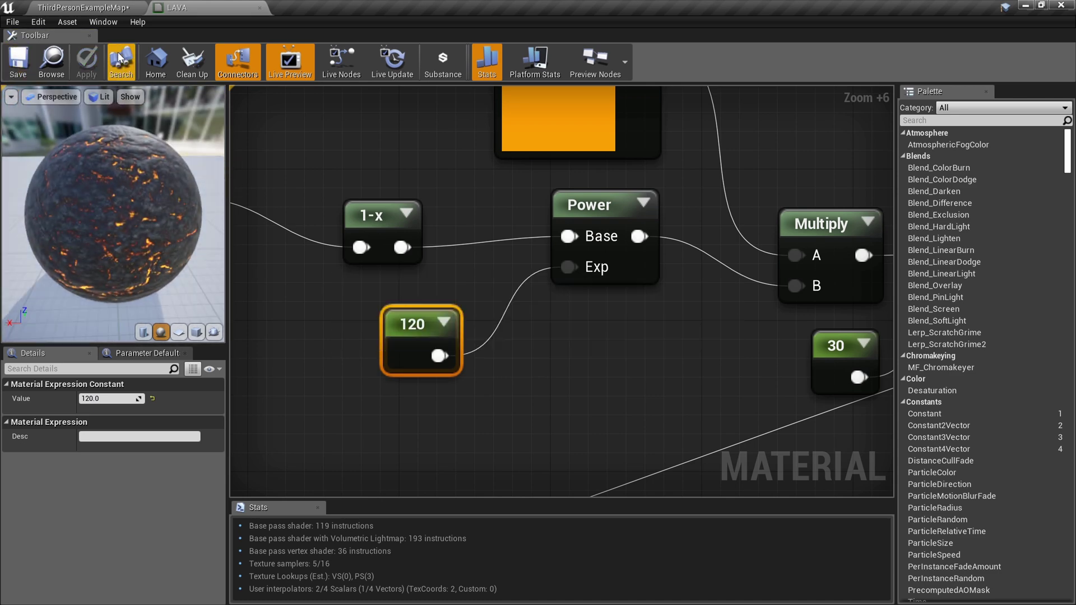
Inspect the glowing lava on the plane in the level, then return to the LAVA material graph
{"action": "left_click", "coordinate": [91, 7]}
{"action": "right_click_drag", "start_coordinate": [543, 336], "coordinate": [634, 322]}
{"action": "mouse_move", "coordinate": [549, 311]}
{"action": "right_mouse_down"}
{"action": "mouse_move", "coordinate": [566, 309]}
{"action": "mouse_move", "coordinate": [549, 322]}
{"action": "mouse_move", "coordinate": [546, 314]}
{"action": "right_mouse_up"}
{"action": "right_click_drag", "start_coordinate": [427, 325], "coordinate": [427, 326]}
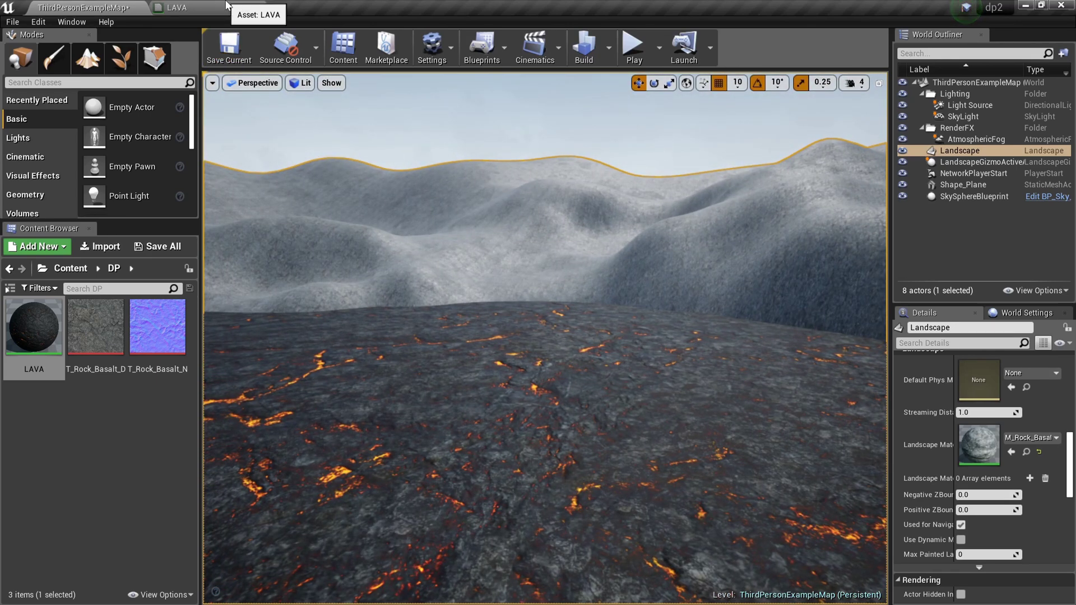
{"action": "left_click", "coordinate": [226, 6]}
Move the emissive node group away from the LAVA node and put the 0.75 constant back beside its inputs
{"action": "scroll", "coordinate": [583, 258], "scroll_direction": "down", "scroll_amount": 6}
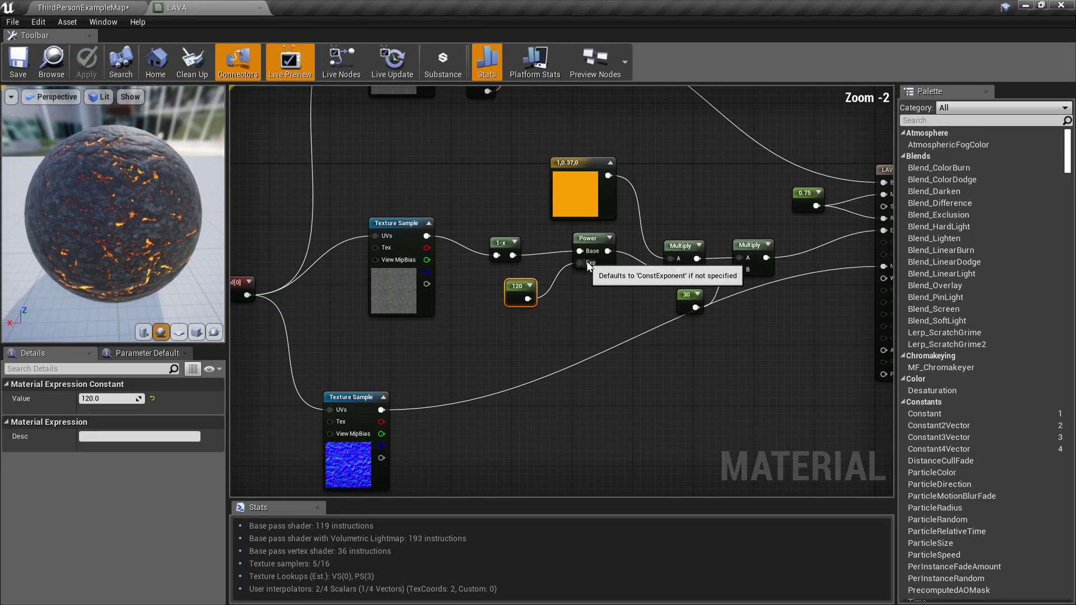
{"action": "scroll", "coordinate": [611, 234], "scroll_direction": "up", "scroll_amount": 6}
{"action": "scroll", "coordinate": [685, 284], "scroll_direction": "down", "scroll_amount": 4}
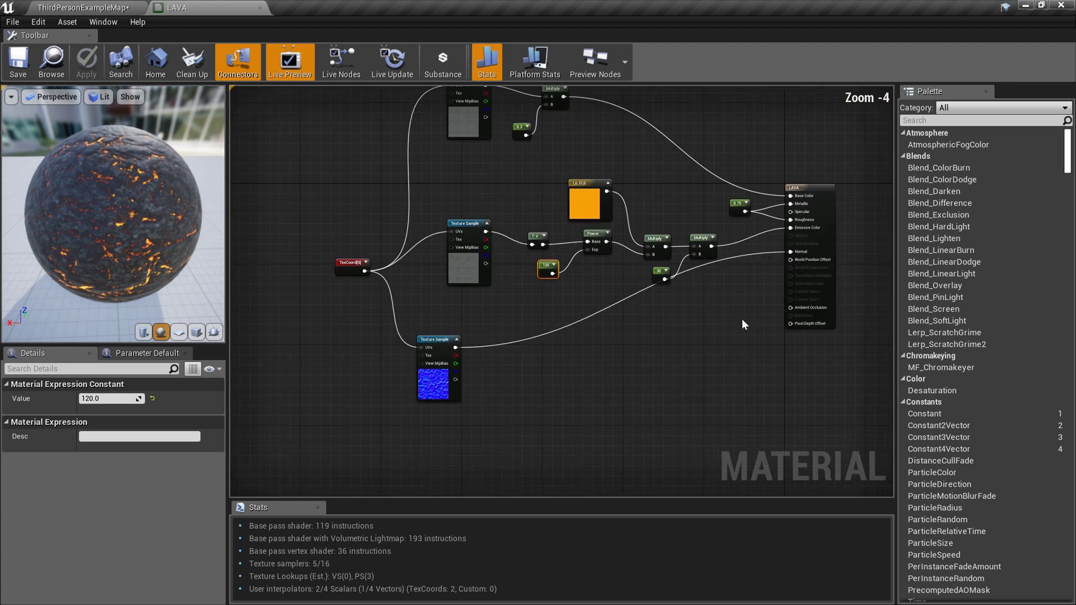
{"action": "left_click_drag", "start_coordinate": [374, 199], "coordinate": [362, 200]}
{"action": "left_click_drag", "start_coordinate": [584, 194], "coordinate": [483, 190]}
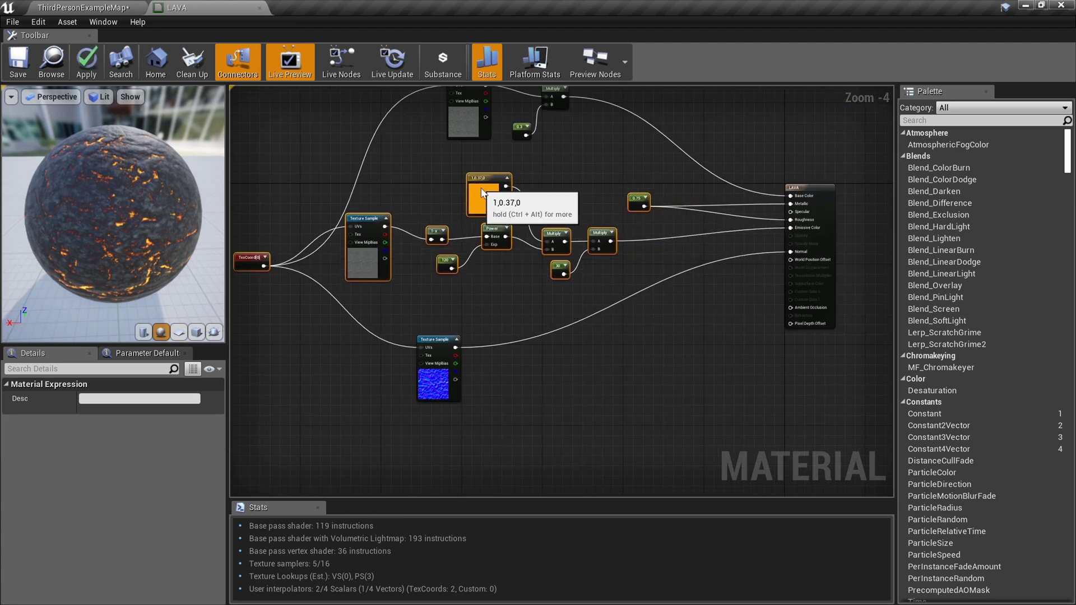
{"action": "scroll", "coordinate": [594, 190], "scroll_direction": "up", "scroll_amount": 3}
{"action": "left_click", "coordinate": [605, 189]}
{"action": "left_click_drag", "start_coordinate": [662, 205], "coordinate": [835, 214]}
{"action": "right_click_drag", "start_coordinate": [821, 222], "coordinate": [727, 214]}
Insert a third Multiply node between the 30-scaled Multiply's output and Emissive Color, using its A input
{"action": "scroll", "coordinate": [640, 238], "scroll_direction": "up", "scroll_amount": 3}
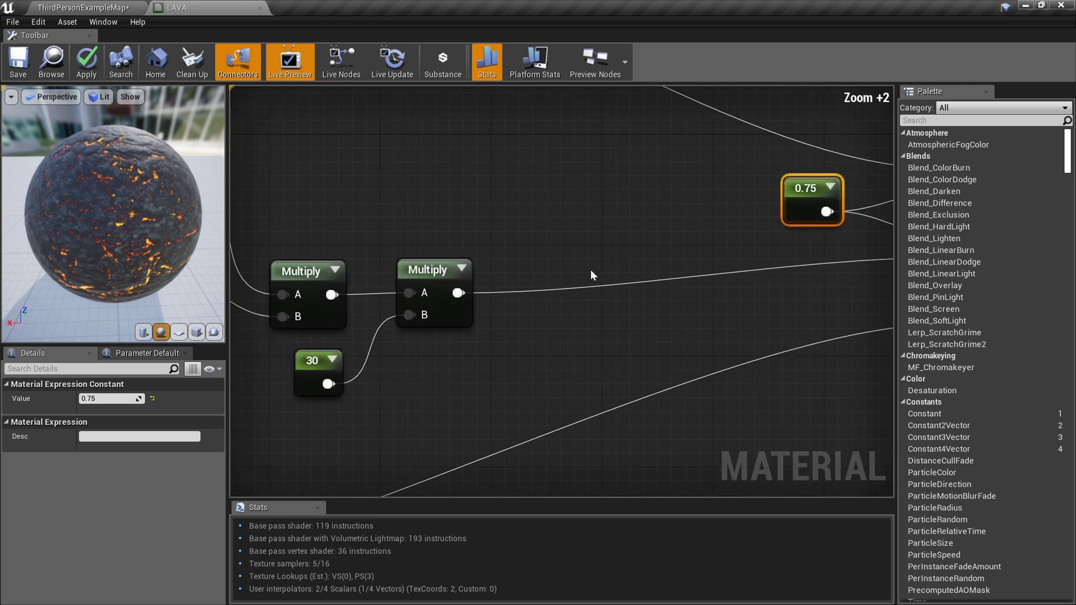
{"action": "left_click", "coordinate": [559, 265]}
{"action": "scroll", "coordinate": [457, 294], "scroll_direction": "up", "scroll_amount": 5}
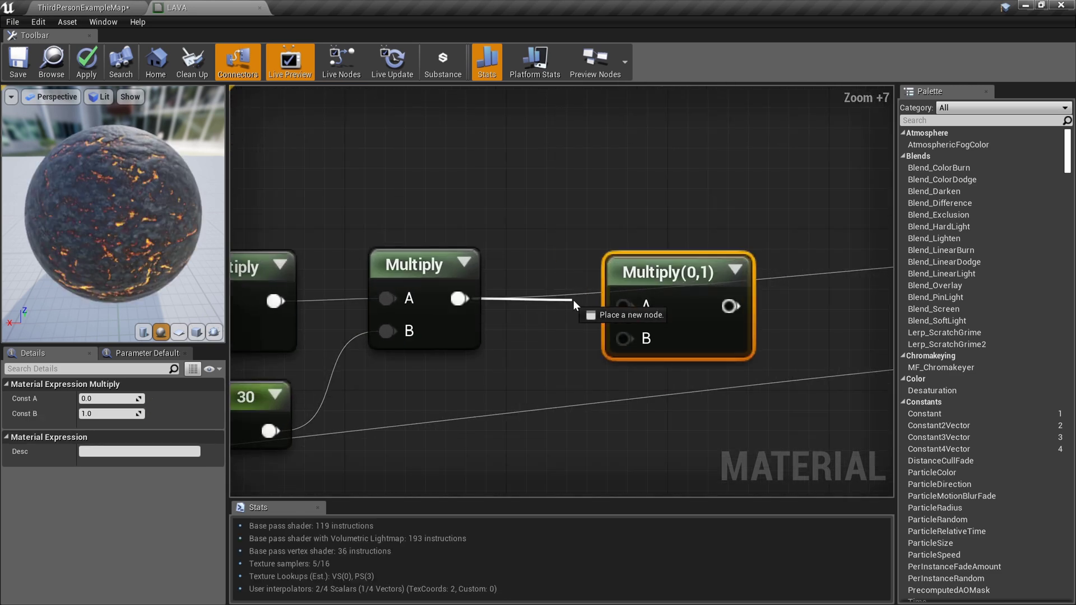
{"action": "left_click_drag", "start_coordinate": [621, 305], "coordinate": [621, 306]}
{"action": "scroll", "coordinate": [620, 291], "scroll_direction": "down", "scroll_amount": 6}
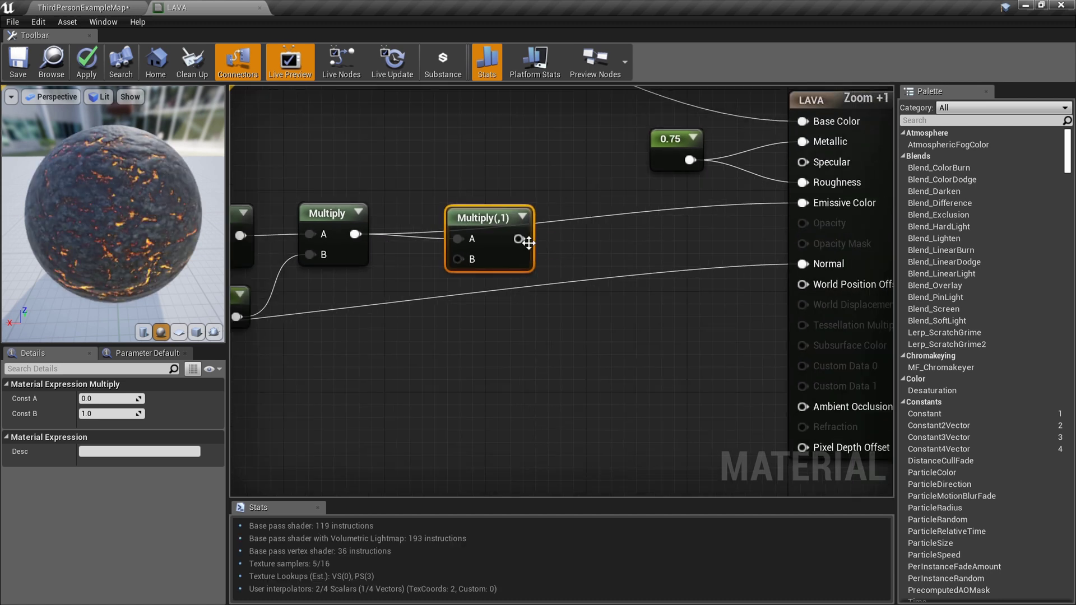
{"action": "left_click_drag", "start_coordinate": [831, 212], "coordinate": [803, 208]}
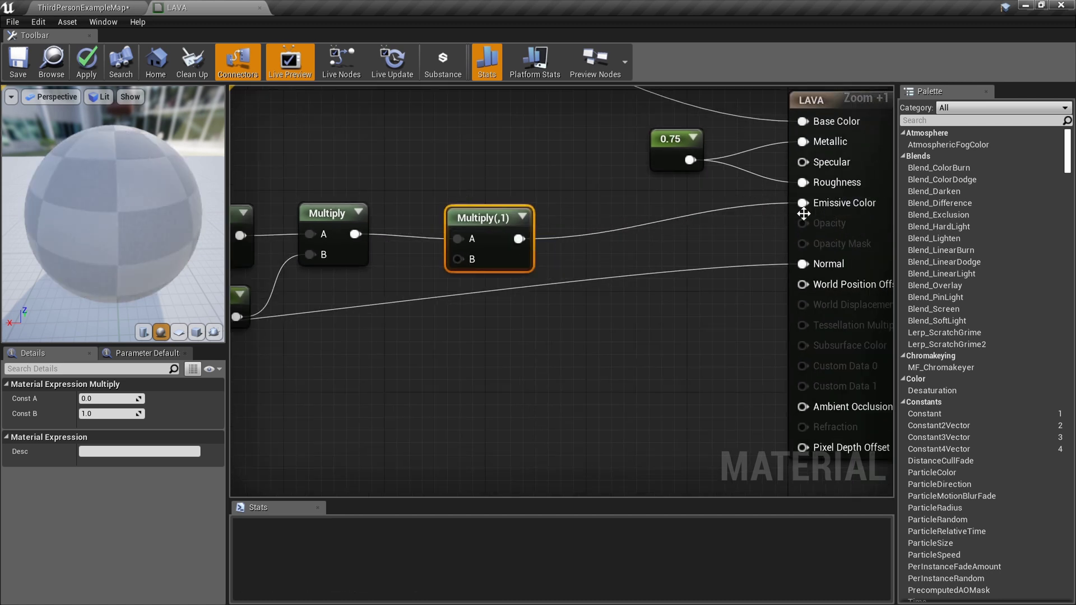
{"action": "right_click_drag", "start_coordinate": [539, 235], "coordinate": [599, 228]}
{"action": "left_click_drag", "start_coordinate": [554, 212], "coordinate": [569, 208]}
Add a Time node and place it below the 30 constant
{"action": "right_click_drag", "start_coordinate": [493, 219], "coordinate": [571, 218]}
{"action": "scroll", "coordinate": [579, 269], "scroll_direction": "up", "scroll_amount": 2}
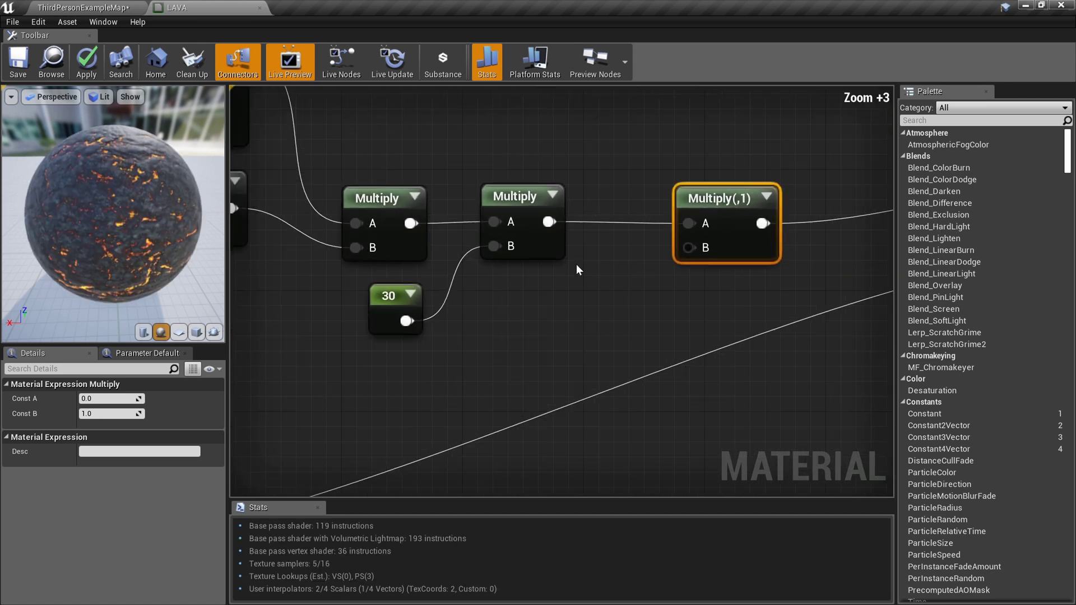
{"action": "right_click", "coordinate": [497, 330]}
{"action": "type", "text": "time"}
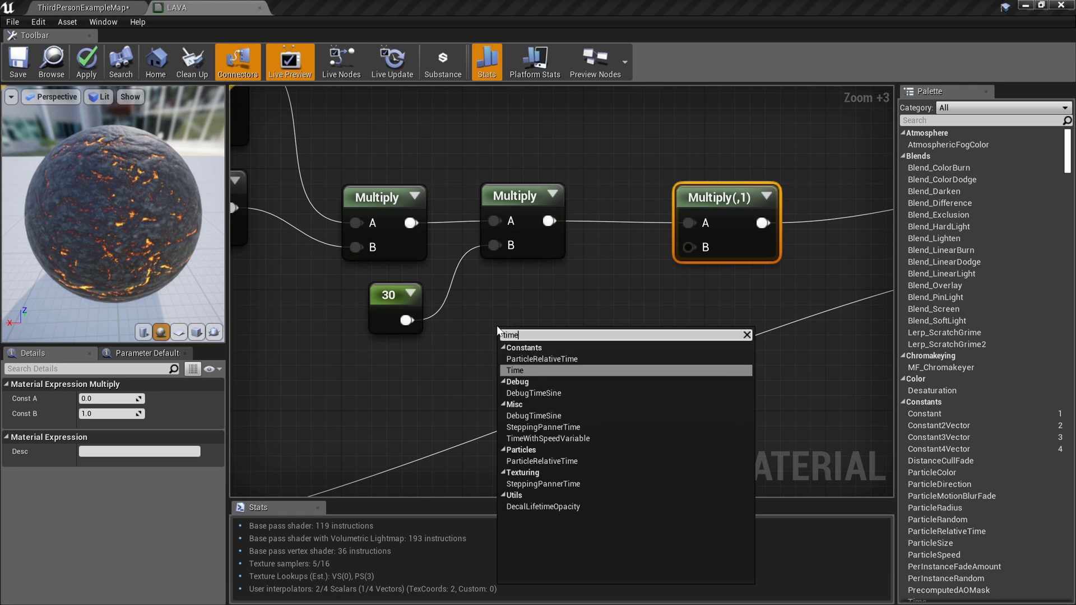
{"action": "key", "text": "Return"}
{"action": "scroll", "coordinate": [496, 325], "scroll_direction": "up", "scroll_amount": 3}
{"action": "left_click_drag", "start_coordinate": [491, 324], "coordinate": [315, 357]}
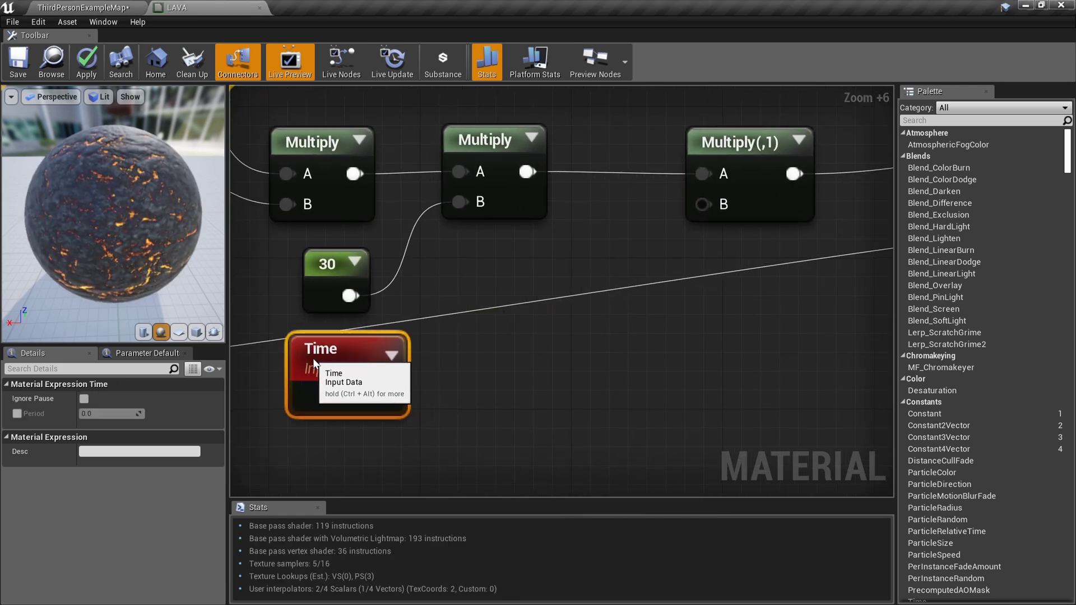
Add a Sine node fed by the Time node's output and position it beside Time
{"action": "left_click_drag", "start_coordinate": [386, 399], "coordinate": [443, 387]}
{"action": "type", "text": "sine"}
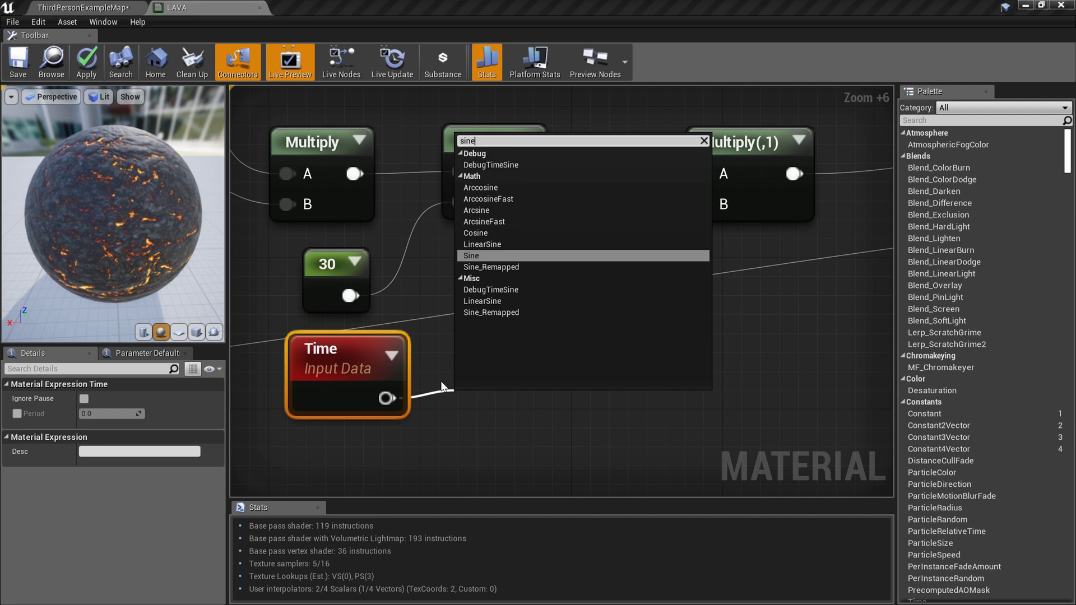
{"action": "key", "text": "Return"}
{"action": "scroll", "coordinate": [505, 415], "scroll_direction": "up", "scroll_amount": 1}
{"action": "left_click_drag", "start_coordinate": [448, 406], "coordinate": [474, 379]}
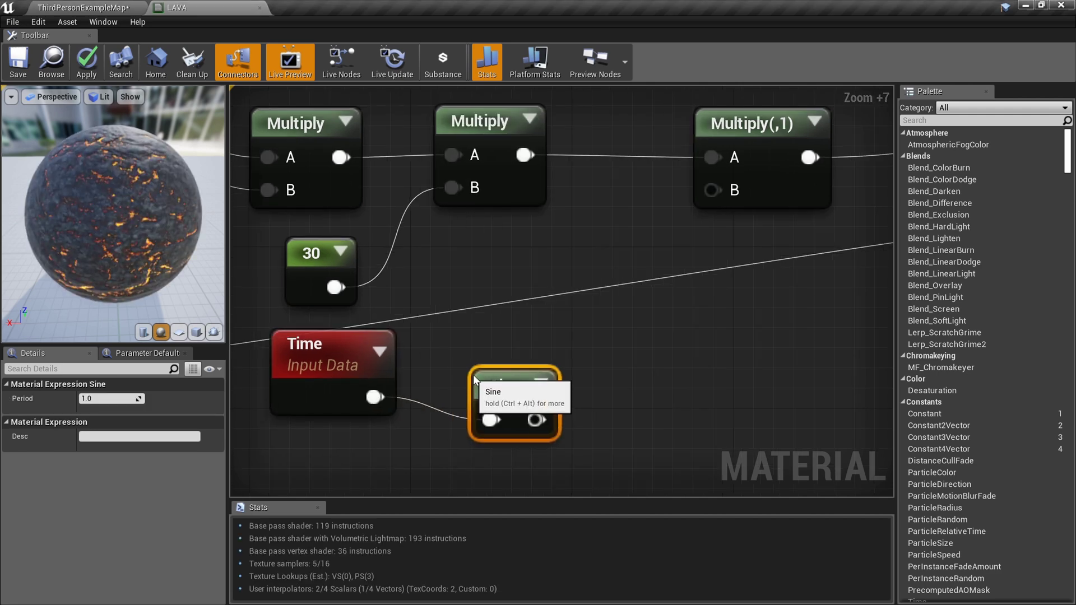
Add a ConstantBiasScale node fed by the Sine output and connect it to the third Multiply node's B input
{"action": "right_click_drag", "start_coordinate": [506, 347], "coordinate": [447, 345]}
{"action": "left_click_drag", "start_coordinate": [553, 377], "coordinate": [574, 365]}
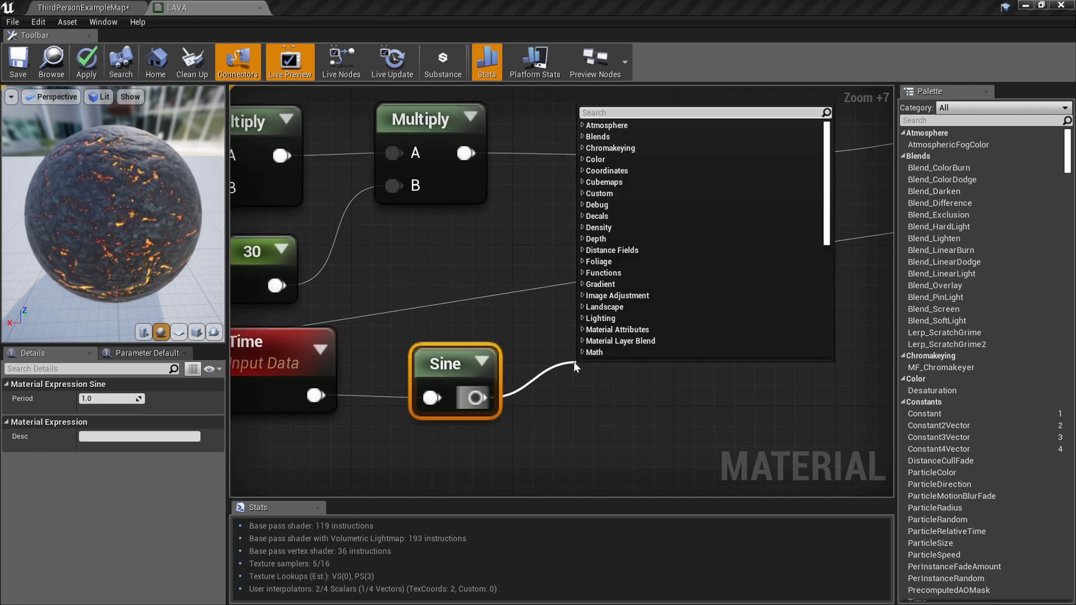
{"action": "type", "text": "bia"}
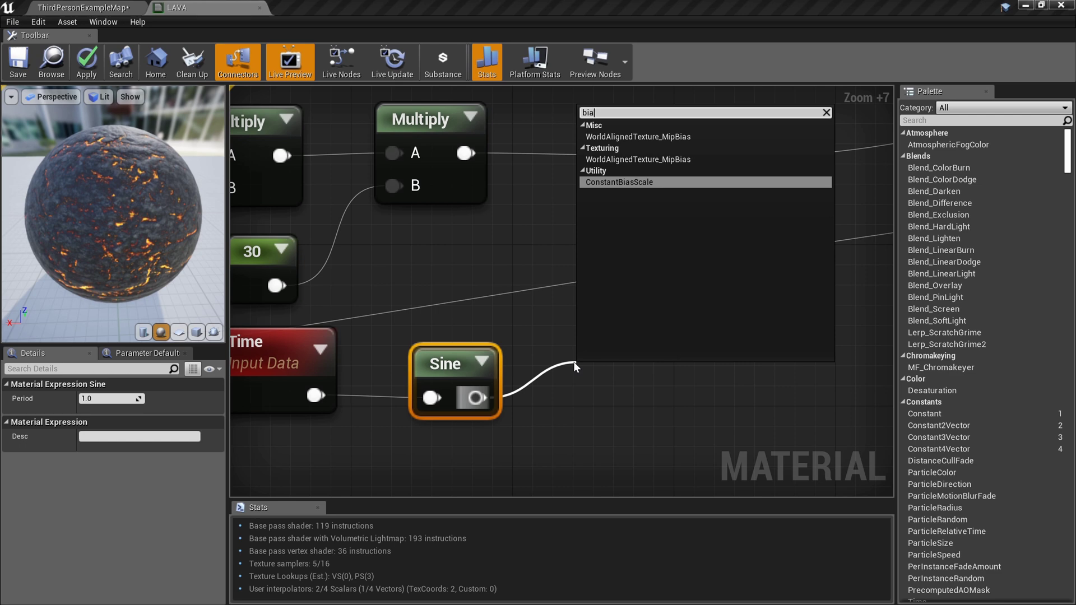
{"action": "key", "text": "Return"}
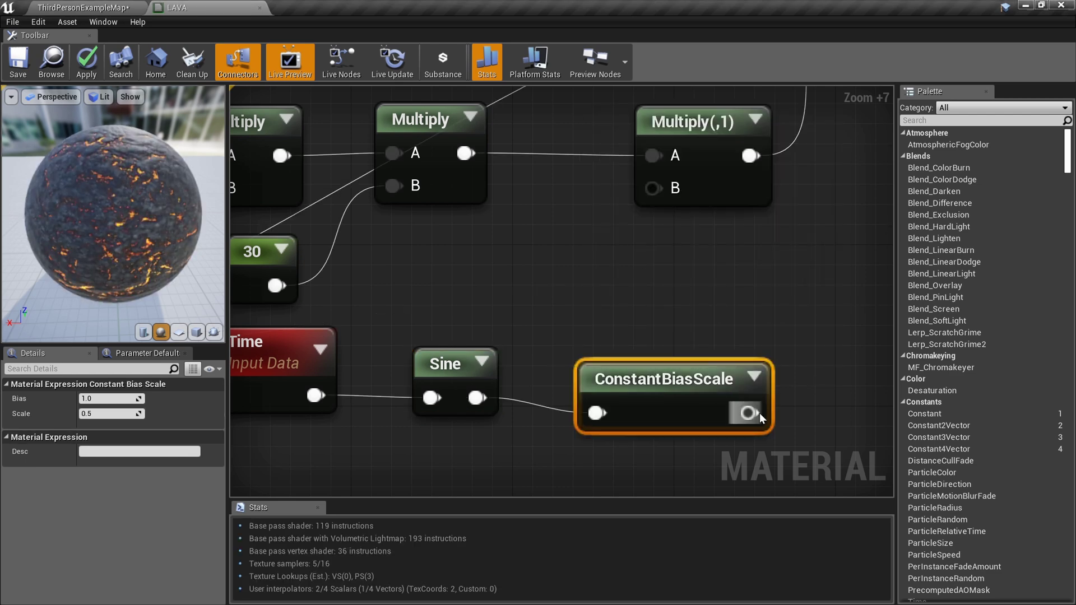
{"action": "left_click_drag", "start_coordinate": [669, 190], "coordinate": [669, 190]}
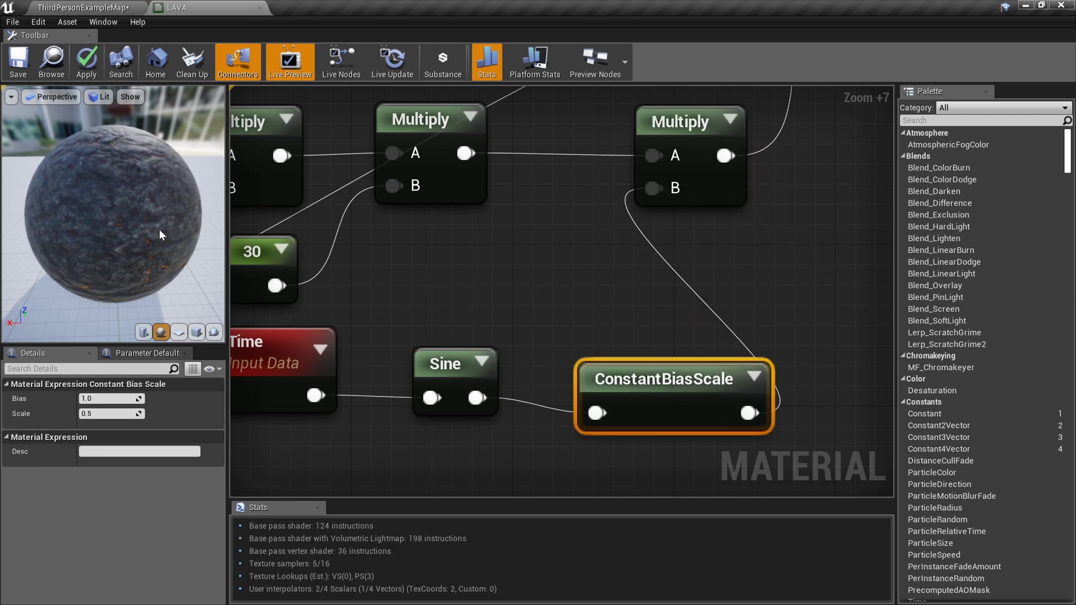
Try a period of 2 on the Sine node and settle on 1.8
{"action": "left_click", "coordinate": [438, 361]}
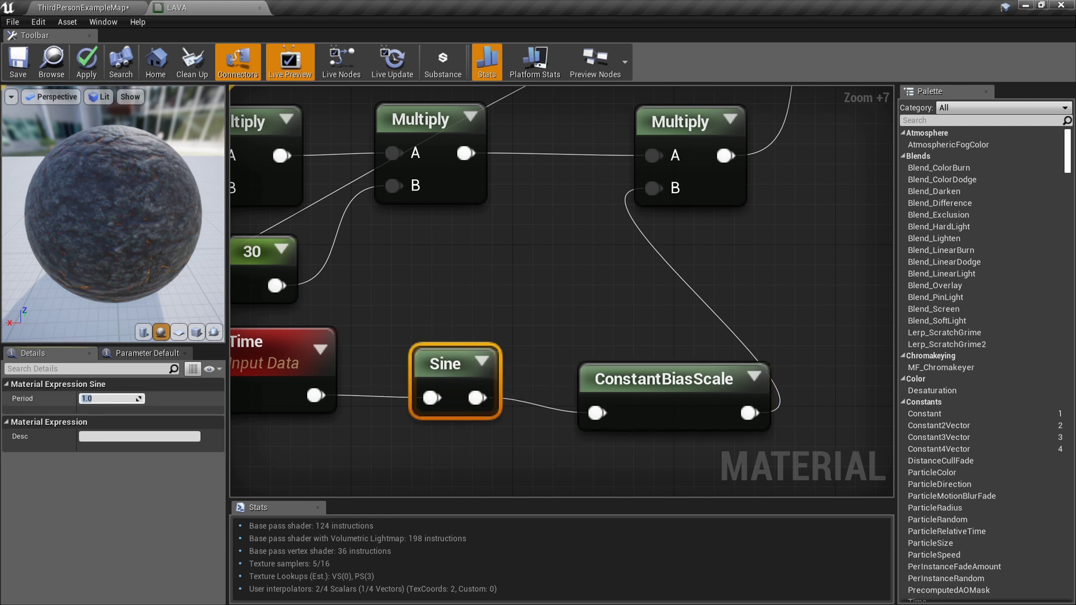
{"action": "type", "text": "2"}
{"action": "key", "text": "Return"}
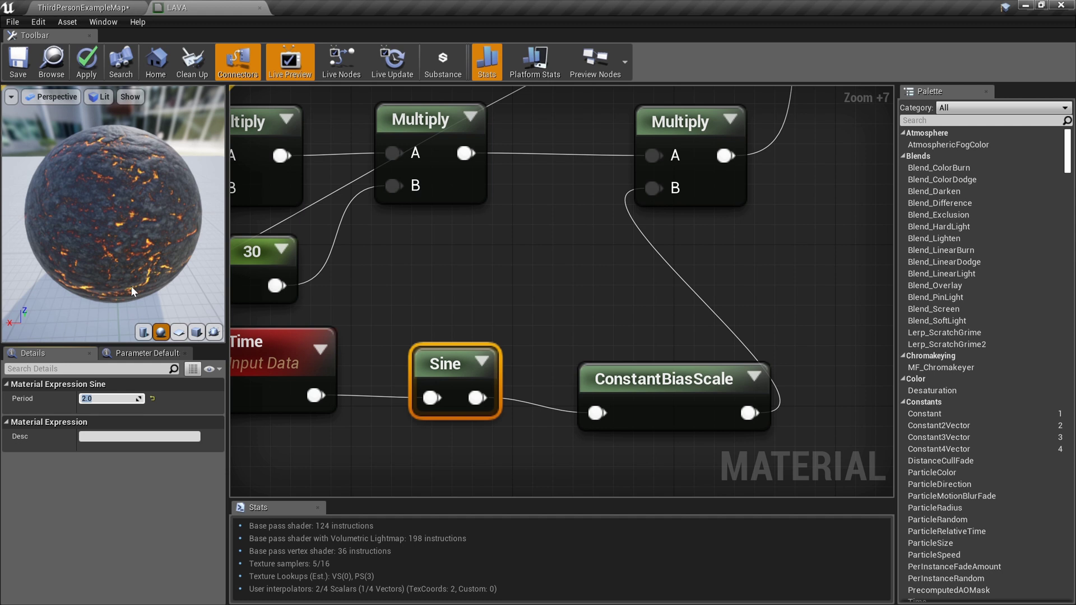
{"action": "key", "text": "Return"}
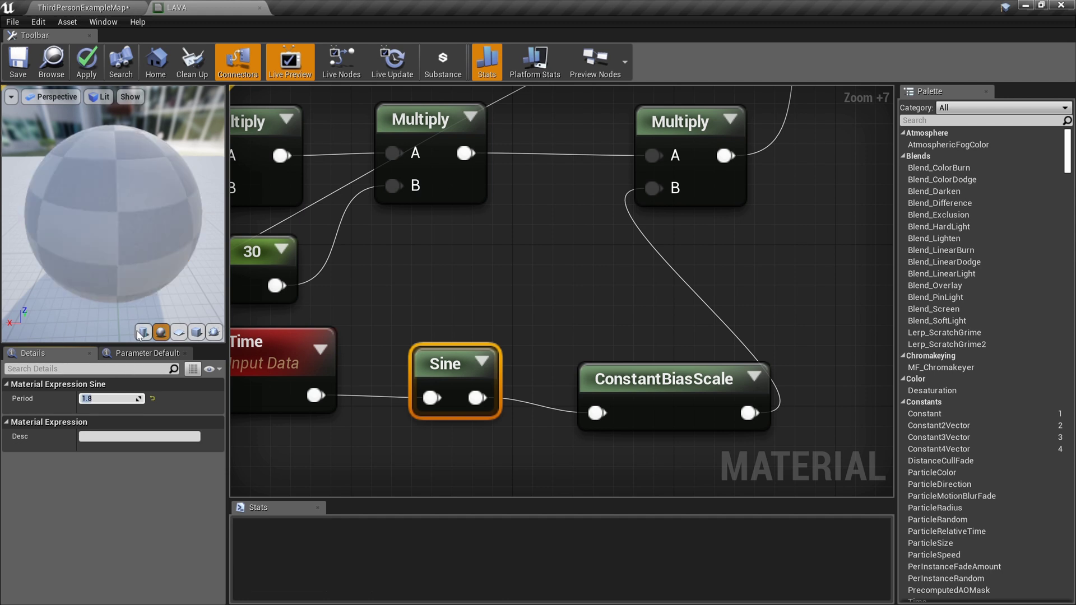
Set the ConstantBiasScale node's Bias to 1.5 and Scale to 10, and save the LAVA material
{"action": "left_click", "coordinate": [630, 382]}
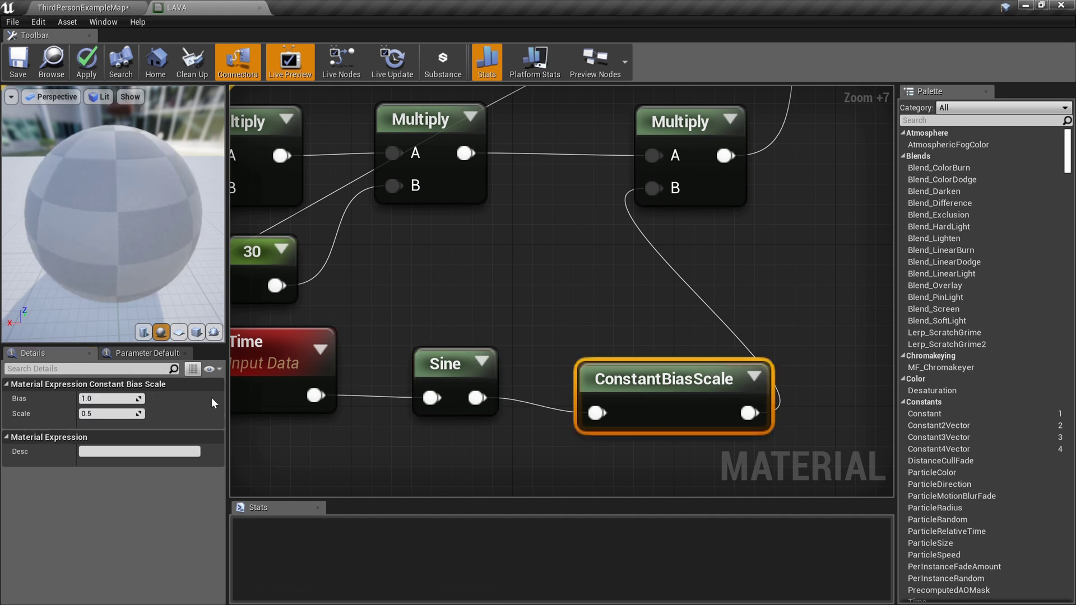
{"action": "type", "text": ".5"}
{"action": "key", "text": "Return"}
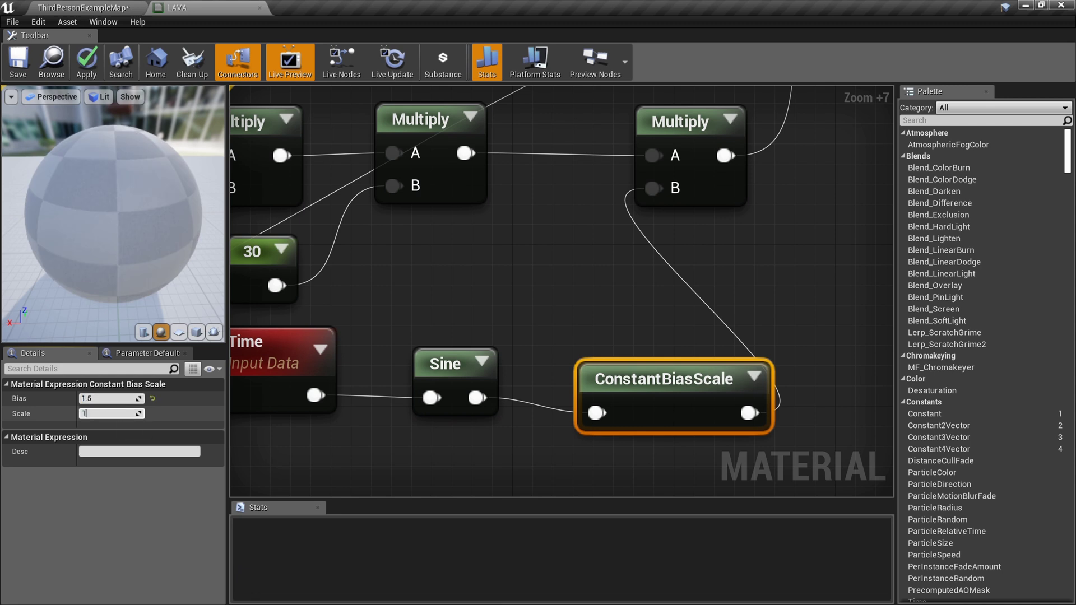
{"action": "key", "text": "Return"}
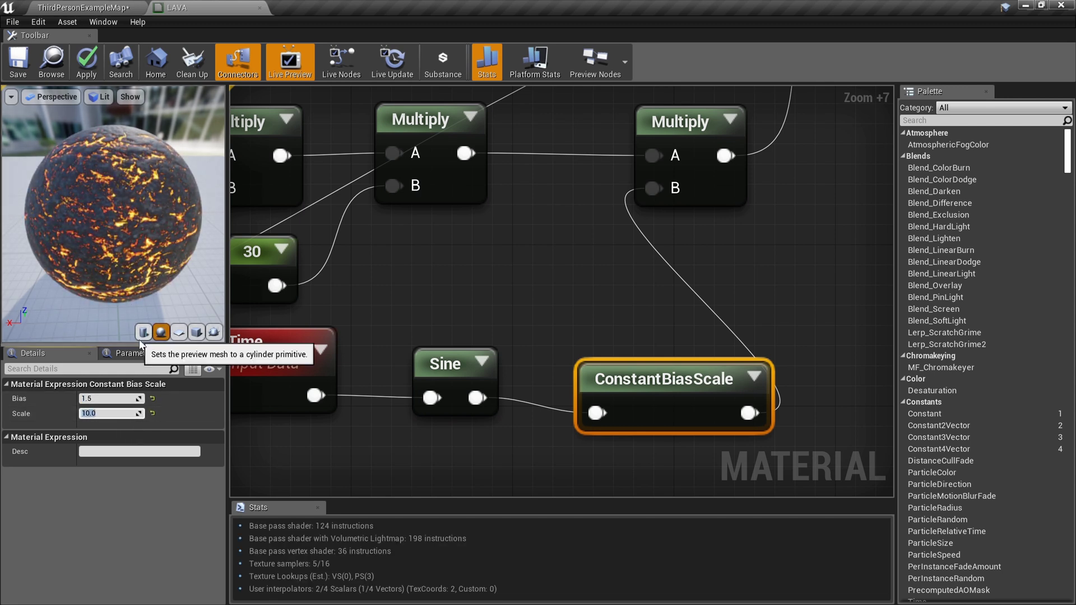
{"action": "left_click", "coordinate": [24, 78]}
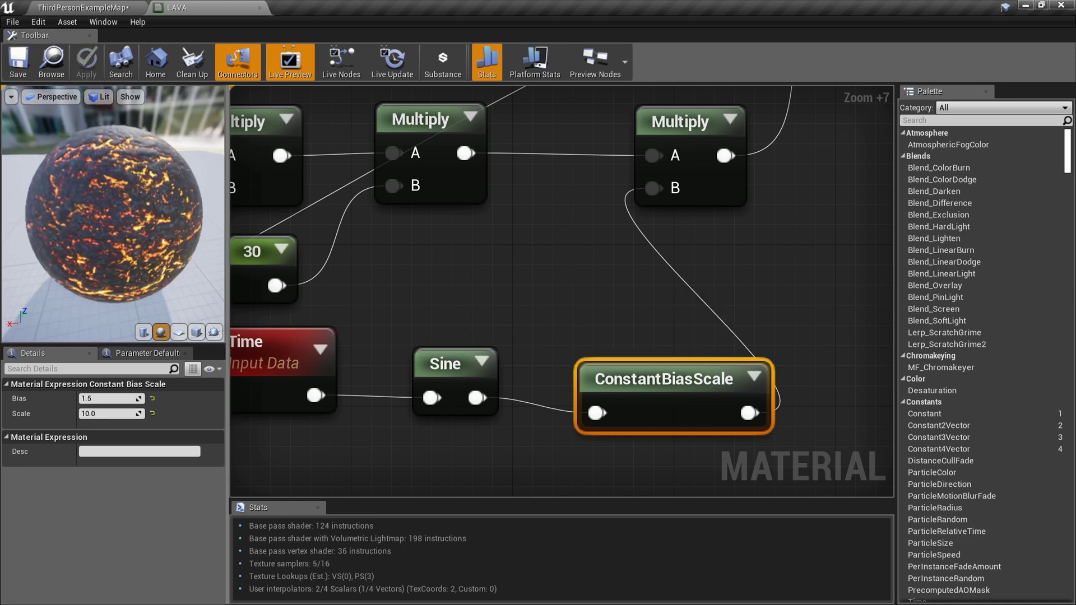
Set the constant driving the Power node's Exp input to 150 and save the LAVA material
{"action": "right_click_drag", "start_coordinate": [346, 268], "coordinate": [751, 265]}
{"action": "scroll", "coordinate": [643, 272], "scroll_direction": "down", "scroll_amount": 4}
{"action": "right_click_drag", "start_coordinate": [443, 244], "coordinate": [557, 242]}
{"action": "scroll", "coordinate": [442, 252], "scroll_direction": "up", "scroll_amount": 4}
{"action": "left_click", "coordinate": [446, 238]}
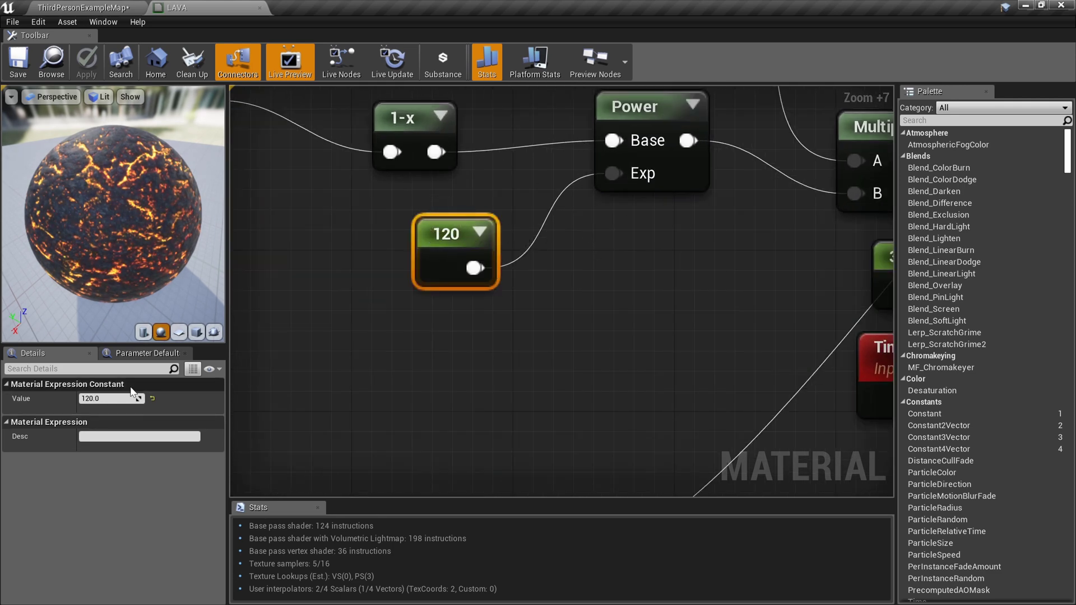
{"action": "type", "text": "150"}
{"action": "key", "text": "Return"}
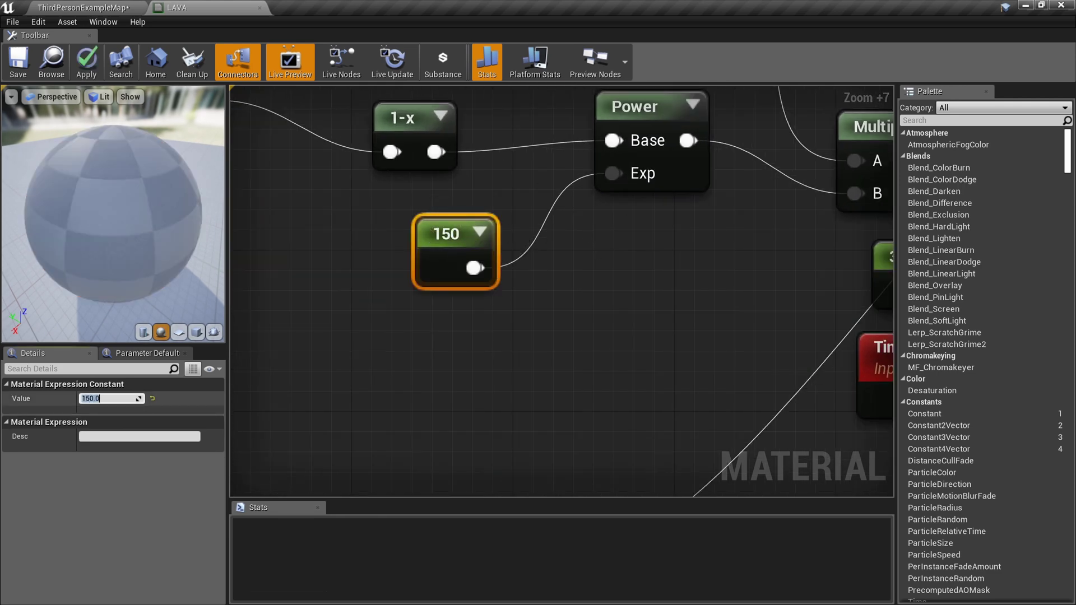
{"action": "left_click_drag", "start_coordinate": [136, 256], "coordinate": [108, 251]}
{"action": "scroll", "coordinate": [449, 273], "scroll_direction": "down", "scroll_amount": 12}
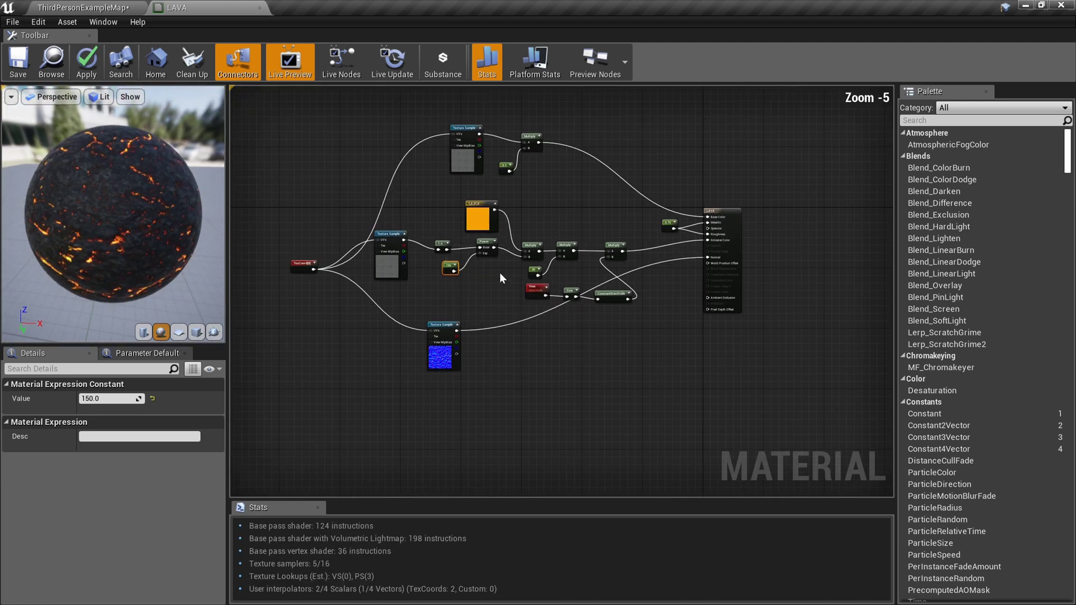
{"action": "left_click", "coordinate": [18, 66]}
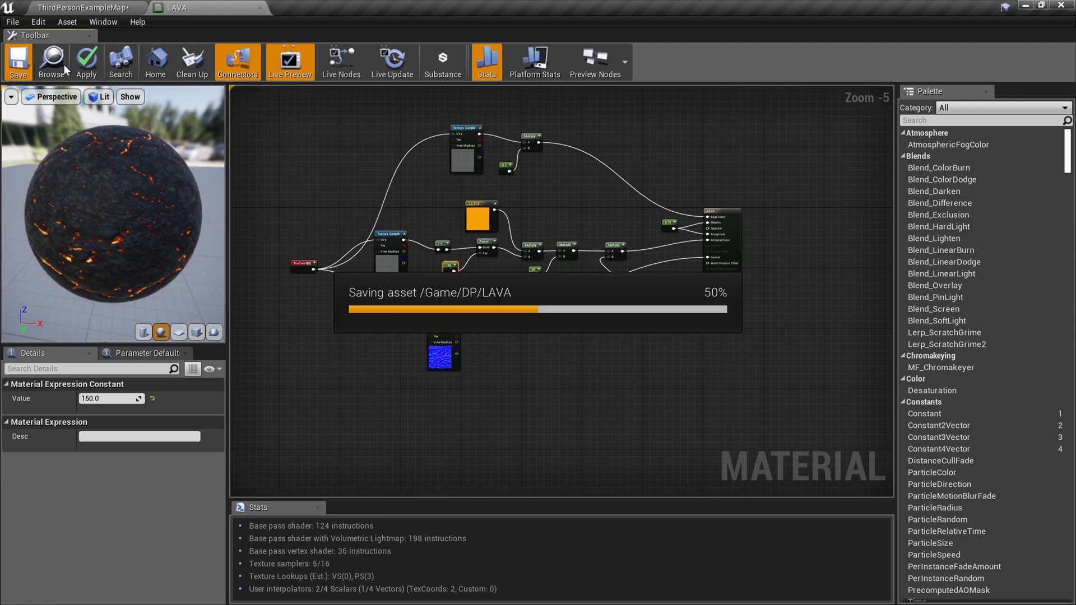
Switch to the ThirdPersonExampleMap level and examine the pulsing lava on the plane
{"action": "left_click", "coordinate": [99, 5]}
{"action": "right_click_drag", "start_coordinate": [564, 283], "coordinate": [660, 288]}
{"action": "left_click_drag", "start_coordinate": [586, 147], "coordinate": [637, 140]}
{"action": "right_click_drag", "start_coordinate": [637, 140], "coordinate": [611, 148]}
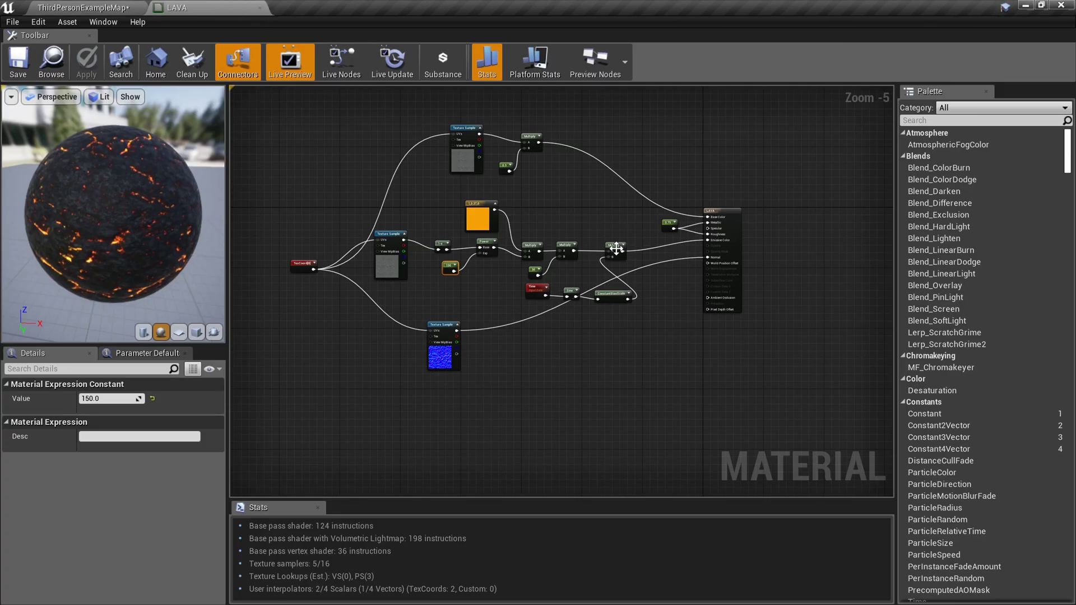
Open the T_Rock_Basalt_D texture from the Texture Sample feeding the 1-x node and display only its alpha channel
{"action": "scroll", "coordinate": [702, 273], "scroll_direction": "up", "scroll_amount": 6}
{"action": "scroll", "coordinate": [608, 260], "scroll_direction": "down", "scroll_amount": 7}
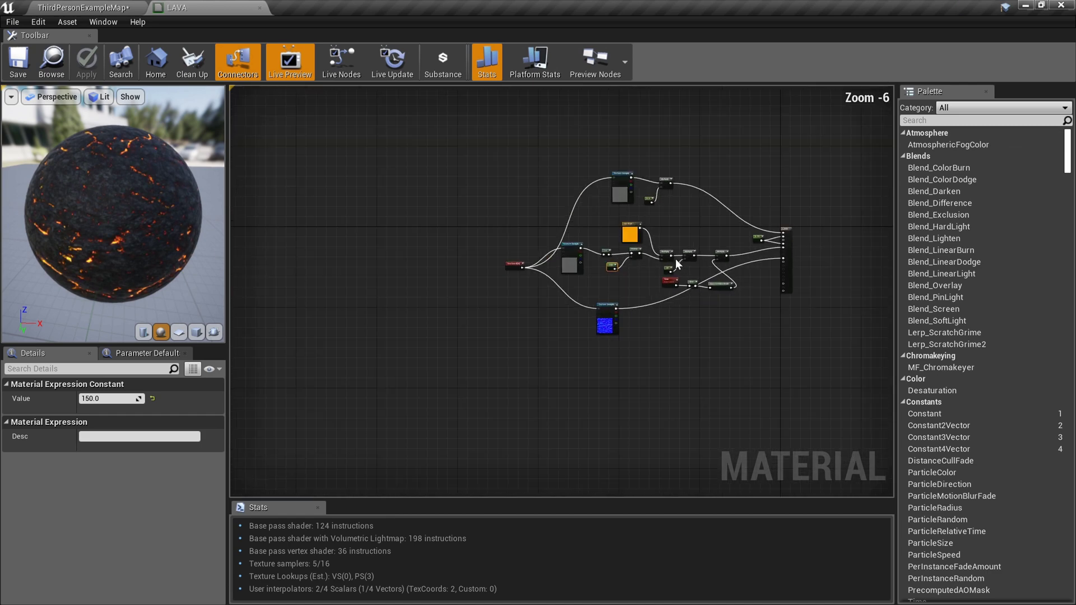
{"action": "scroll", "coordinate": [413, 274], "scroll_direction": "up", "scroll_amount": 8}
{"action": "right_click_drag", "start_coordinate": [413, 273], "coordinate": [506, 280]}
{"action": "left_click", "coordinate": [507, 281]}
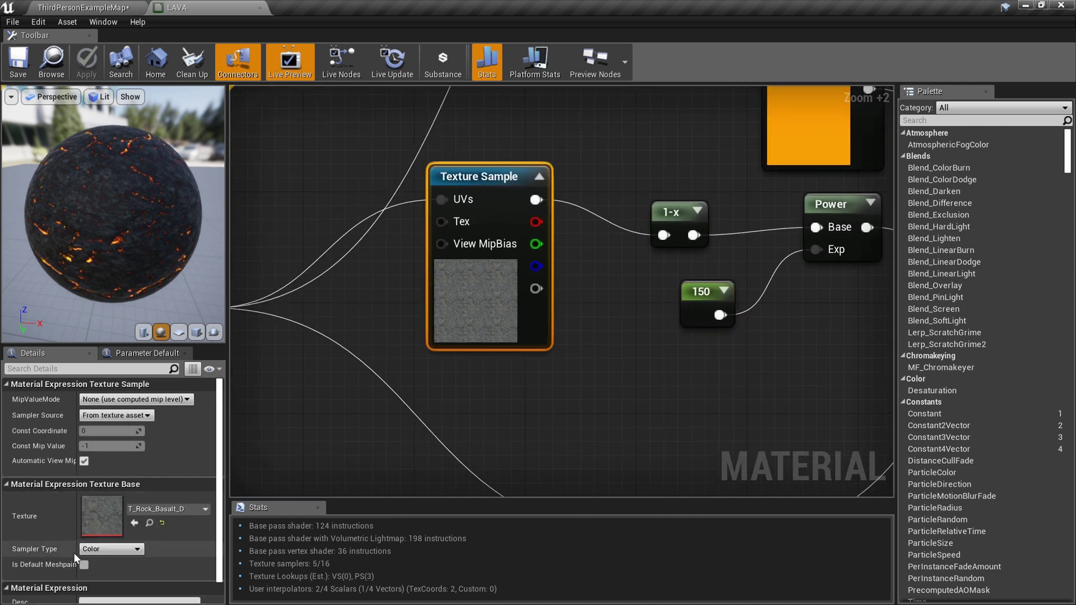
{"action": "double_click", "coordinate": [93, 532]}
{"action": "left_click", "coordinate": [18, 83]}
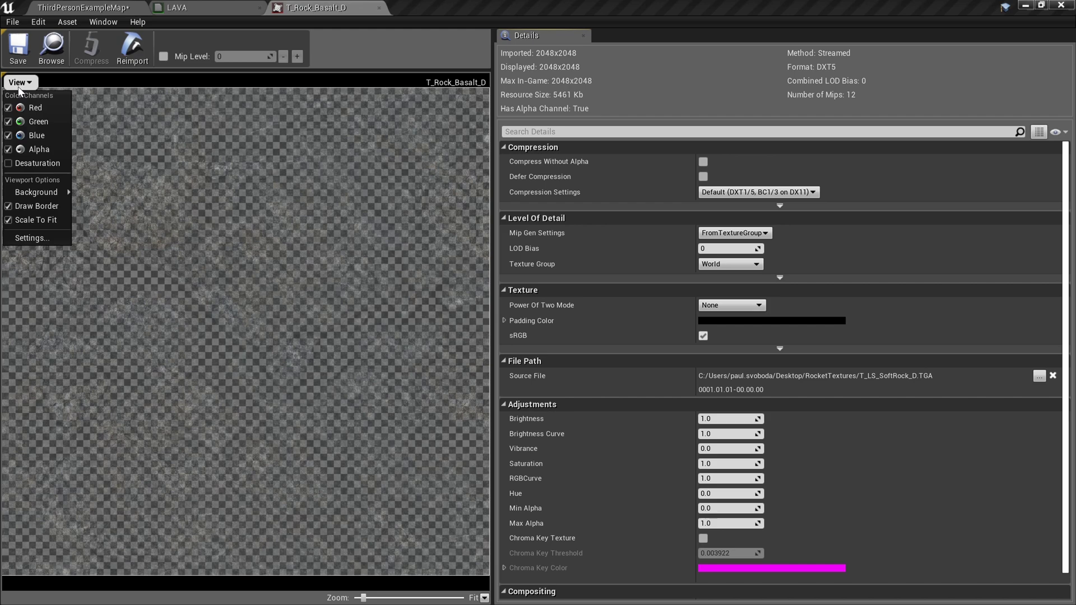
{"action": "left_click", "coordinate": [9, 107]}
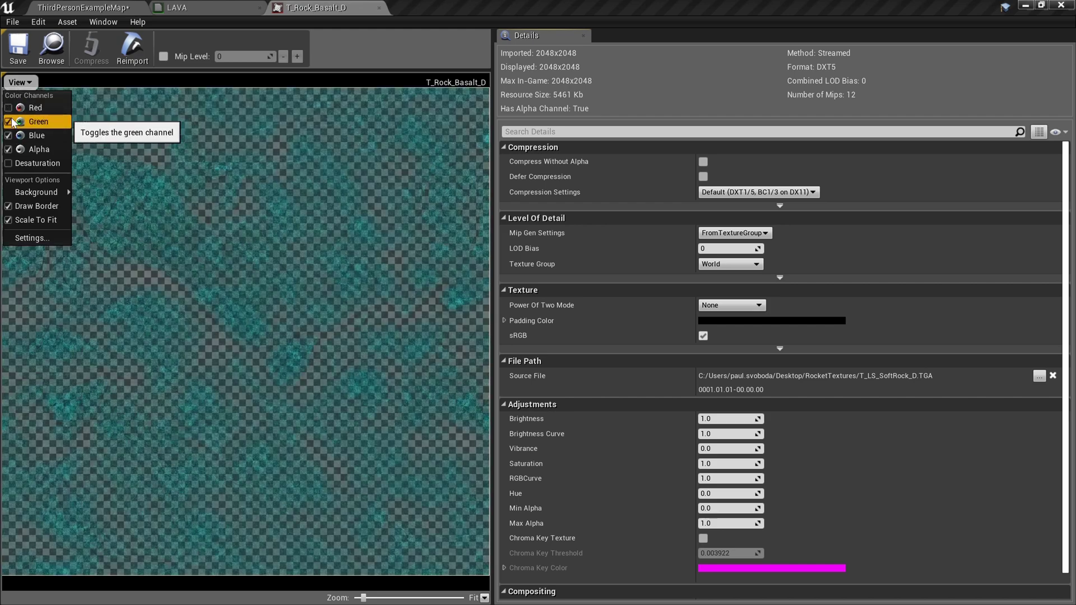
{"action": "left_click", "coordinate": [9, 121]}
{"action": "left_click", "coordinate": [9, 136]}
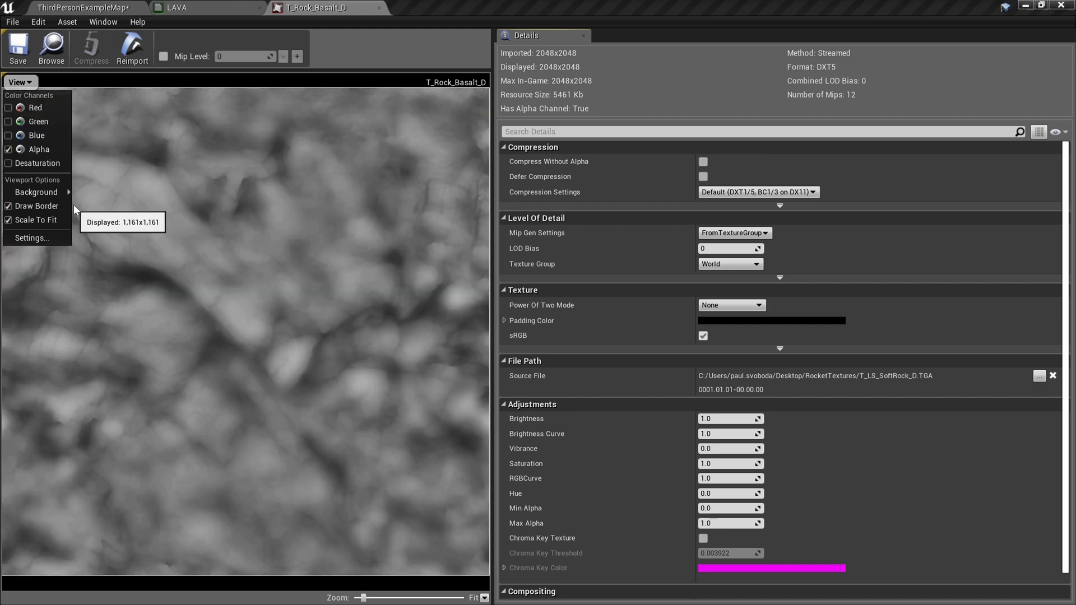
Turn the texture's red, green and blue channels back on and close the texture
{"action": "left_click", "coordinate": [9, 135]}
{"action": "left_click", "coordinate": [9, 122]}
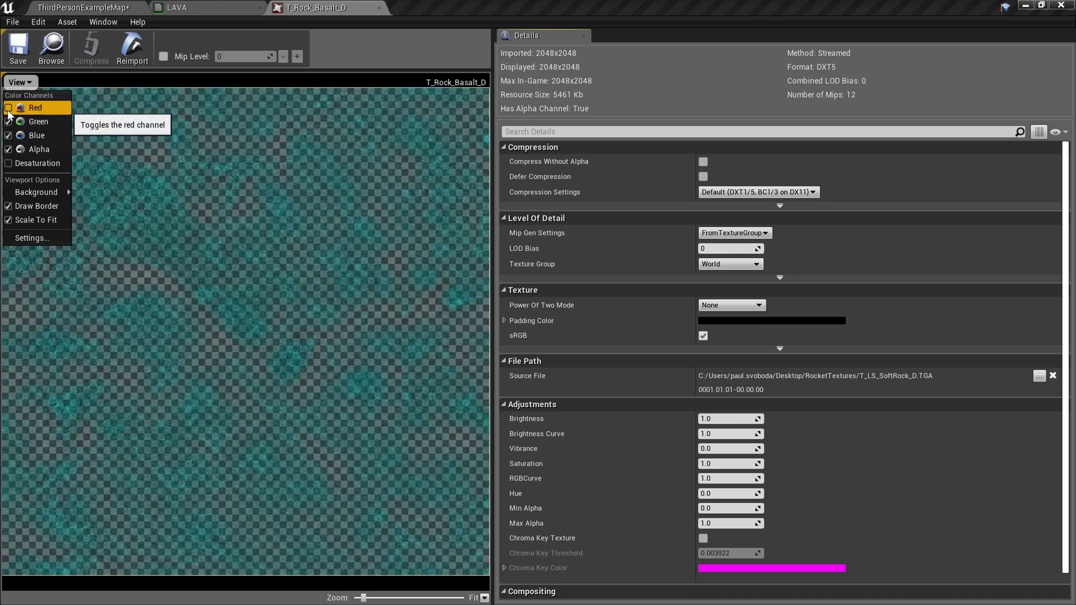
{"action": "left_click", "coordinate": [8, 107]}
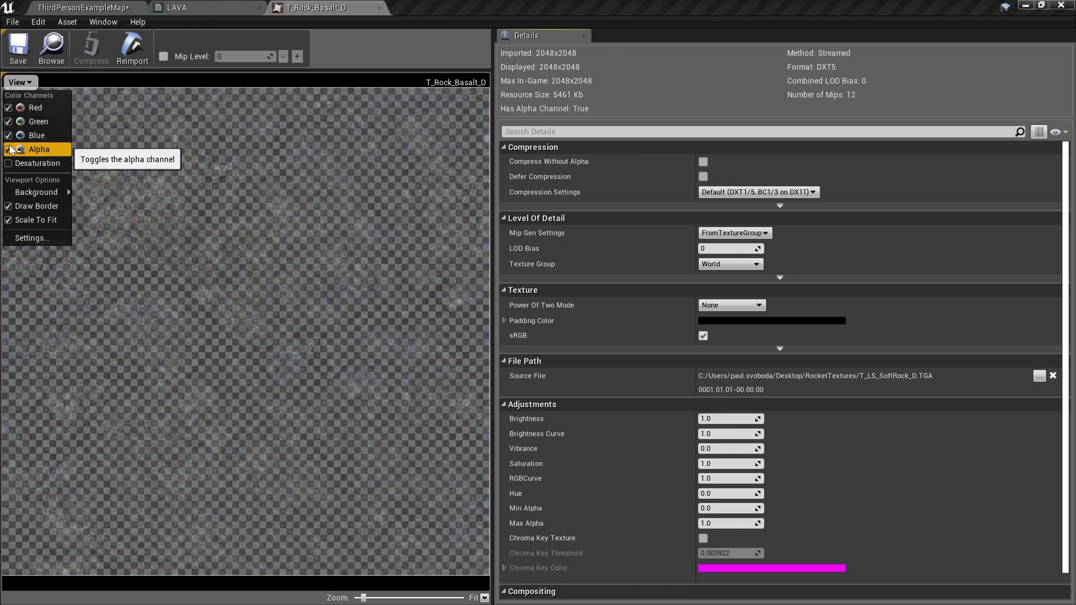
{"action": "left_click", "coordinate": [379, 8]}
Set the LAVA material's D3D11 tessellation mode to Flat Tessellation
{"action": "right_click_drag", "start_coordinate": [781, 309], "coordinate": [539, 249]}
{"action": "scroll", "coordinate": [493, 247], "scroll_direction": "down", "scroll_amount": 7}
{"action": "scroll", "coordinate": [737, 261], "scroll_direction": "up", "scroll_amount": 1}
{"action": "scroll", "coordinate": [736, 260], "scroll_direction": "up", "scroll_amount": 1}
{"action": "left_click", "coordinate": [751, 274]}
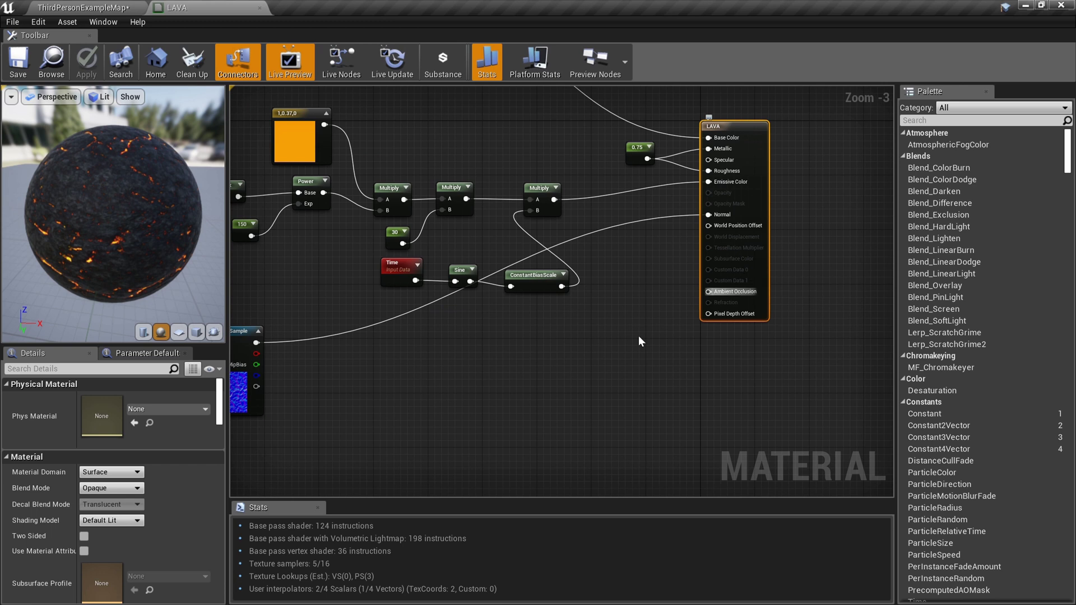
{"action": "scroll", "coordinate": [163, 486], "scroll_direction": "down", "scroll_amount": 10}
{"action": "scroll", "coordinate": [143, 472], "scroll_direction": "down", "scroll_amount": 6}
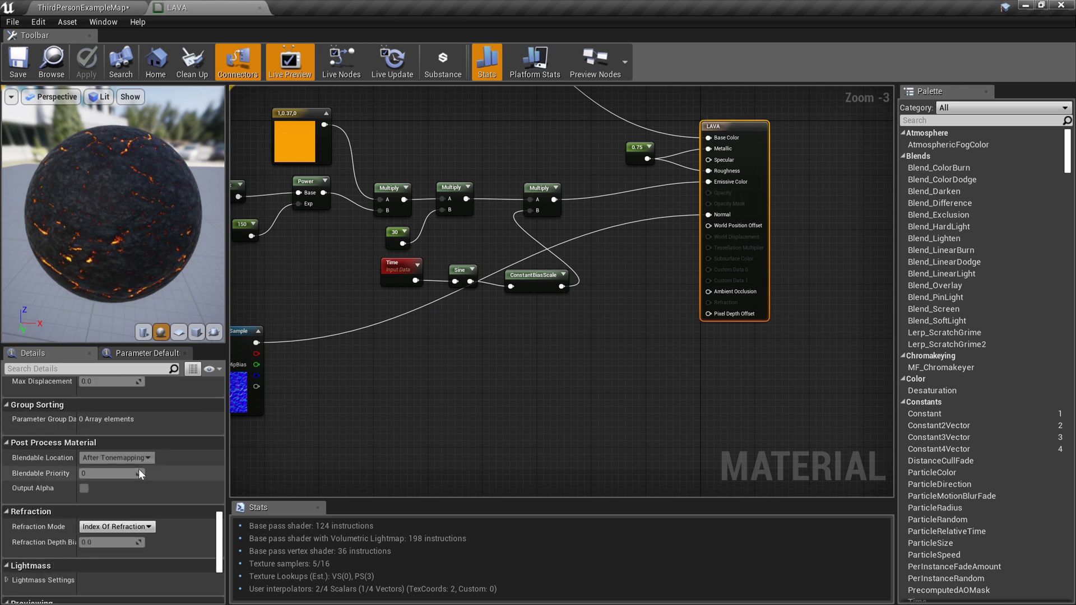
{"action": "scroll", "coordinate": [139, 469], "scroll_direction": "up", "scroll_amount": 3}
{"action": "left_click", "coordinate": [128, 457]}
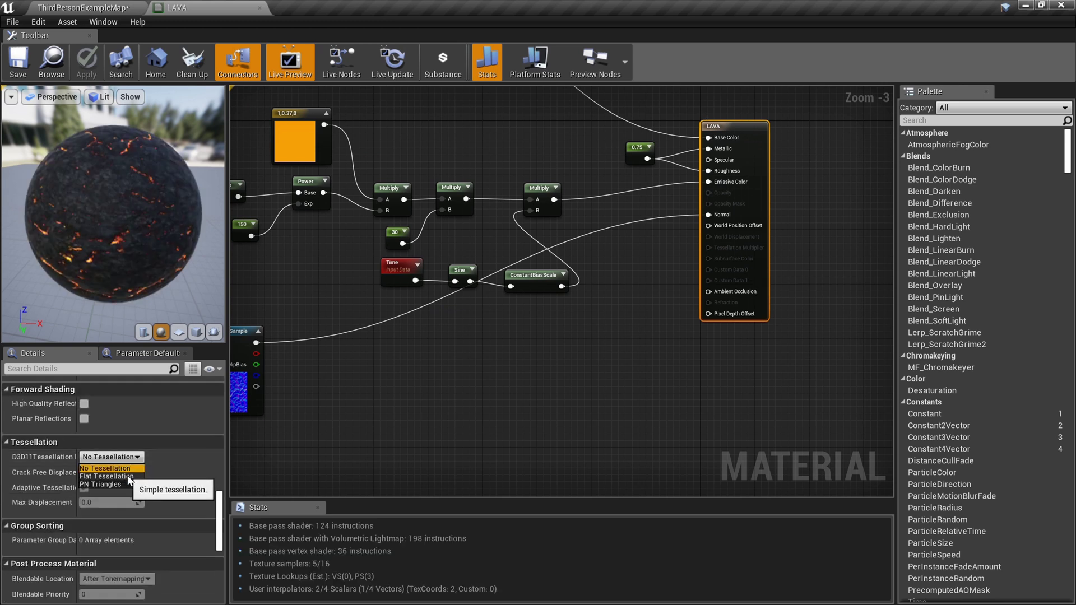
{"action": "left_click", "coordinate": [124, 476]}
Add a Multiply node below ConstantBiasScale and connect the rock Texture Sample's alpha output to its B input
{"action": "right_click_drag", "start_coordinate": [543, 321], "coordinate": [585, 356]}
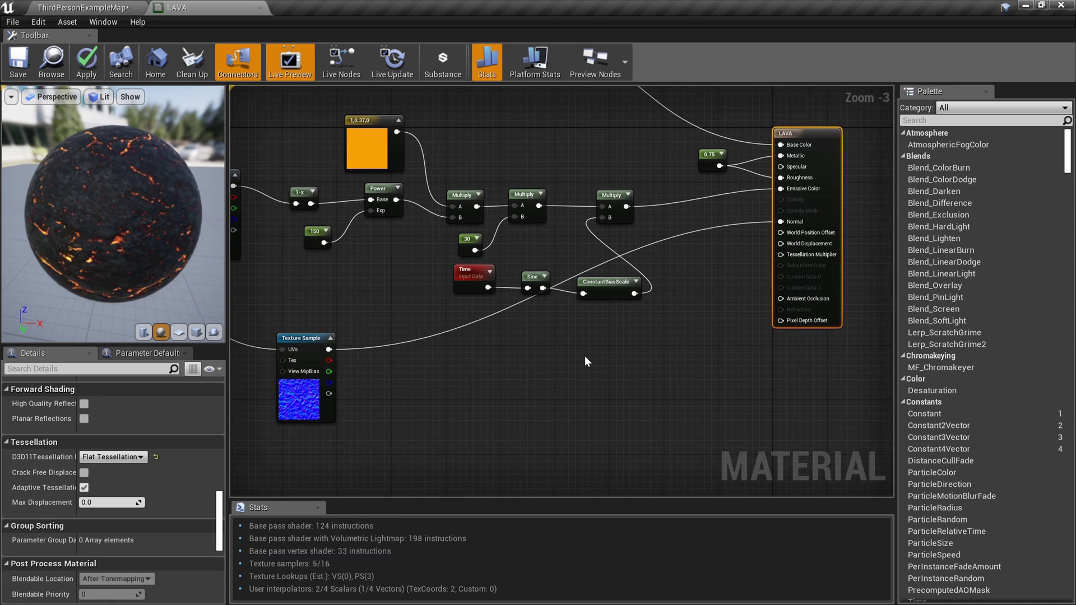
{"action": "left_click", "coordinate": [552, 361]}
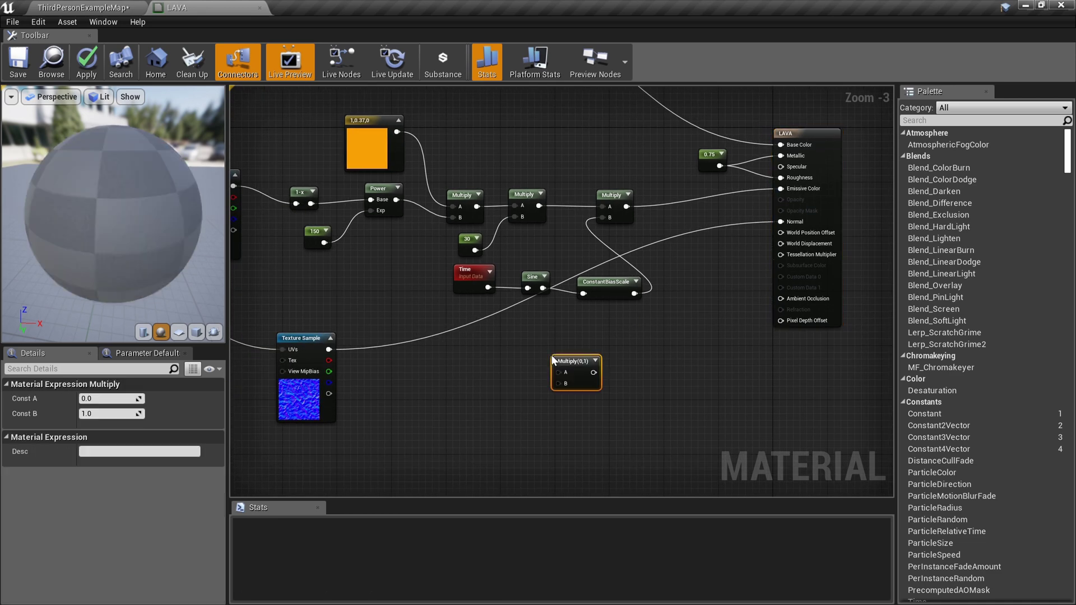
{"action": "scroll", "coordinate": [396, 229], "scroll_direction": "up", "scroll_amount": 6}
{"action": "scroll", "coordinate": [395, 223], "scroll_direction": "down", "scroll_amount": 3}
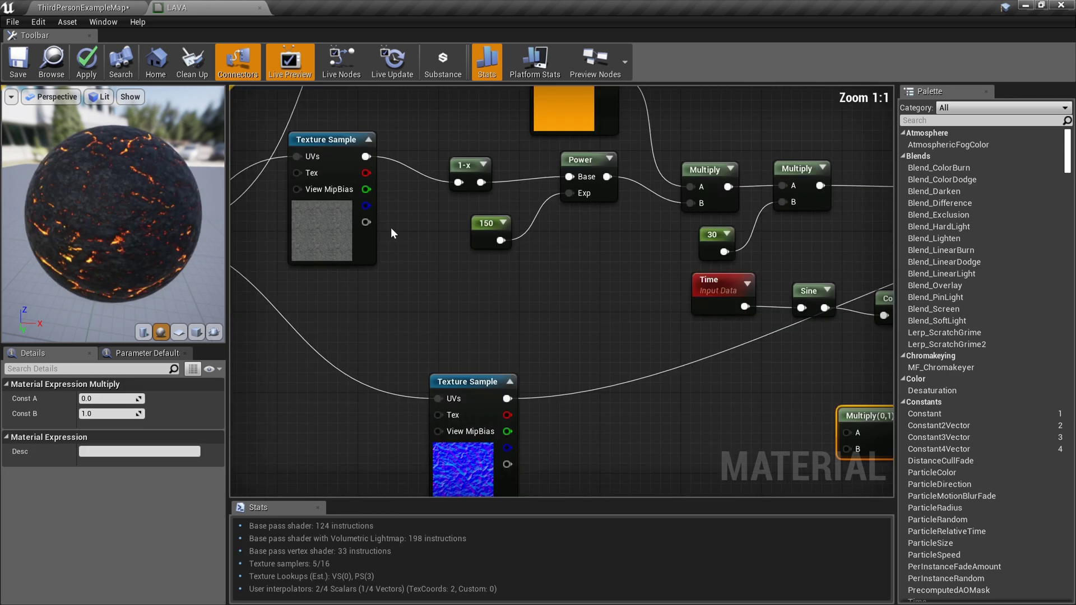
{"action": "left_click_drag", "start_coordinate": [365, 222], "coordinate": [446, 291]}
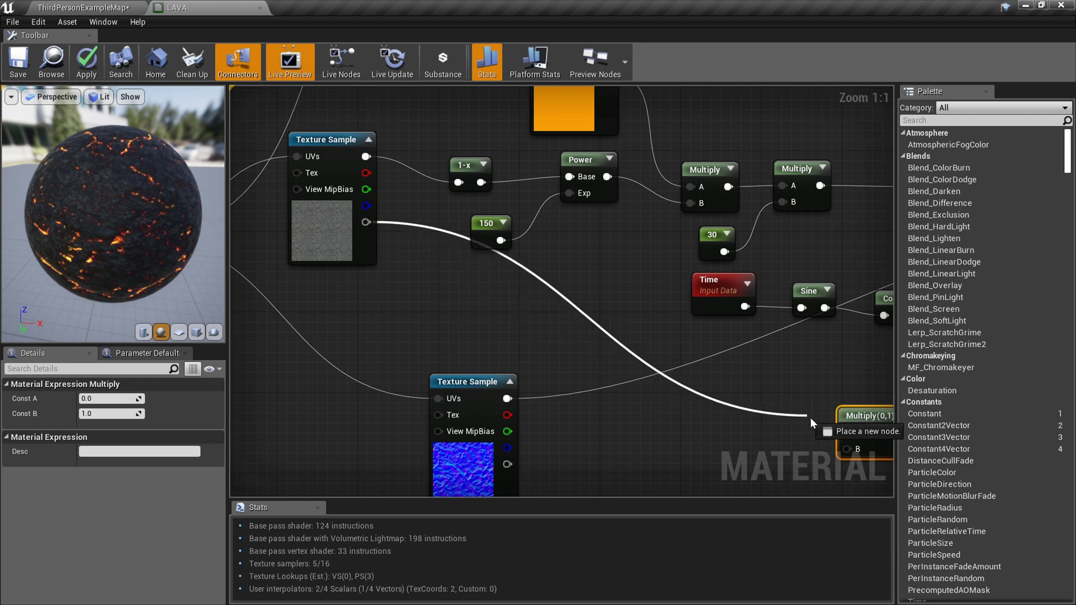
{"action": "left_click_drag", "start_coordinate": [854, 441], "coordinate": [852, 447]}
Add a VertexNormalWS node above the new Multiply node
{"action": "right_click_drag", "start_coordinate": [776, 434], "coordinate": [598, 339]}
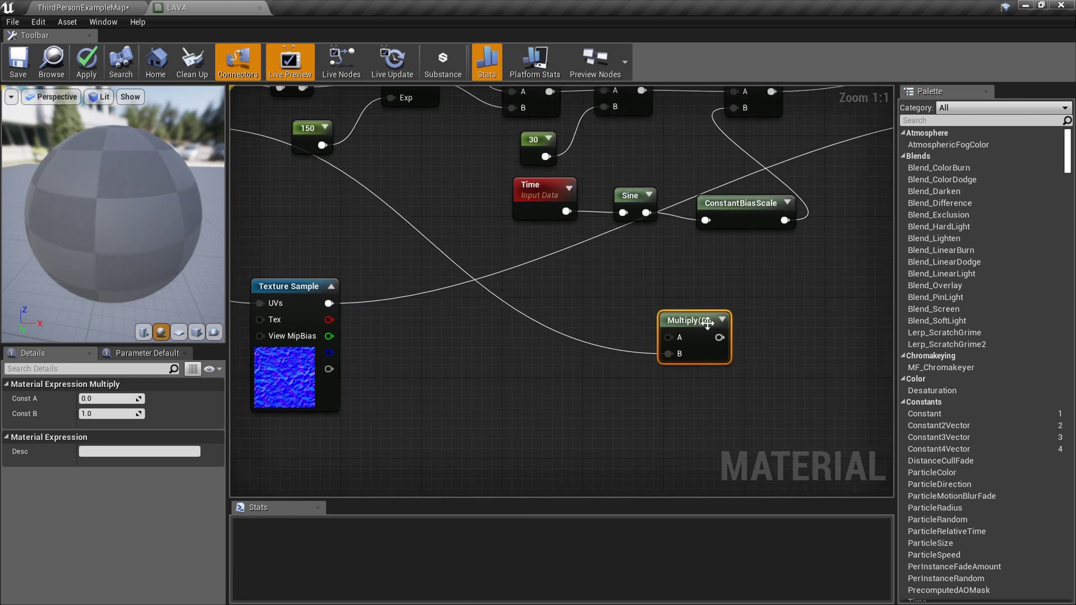
{"action": "scroll", "coordinate": [395, 246], "scroll_direction": "down", "scroll_amount": 3}
{"action": "right_click_drag", "start_coordinate": [395, 246], "coordinate": [471, 340]}
{"action": "scroll", "coordinate": [490, 287], "scroll_direction": "down", "scroll_amount": 6}
{"action": "scroll", "coordinate": [452, 248], "scroll_direction": "up", "scroll_amount": 14}
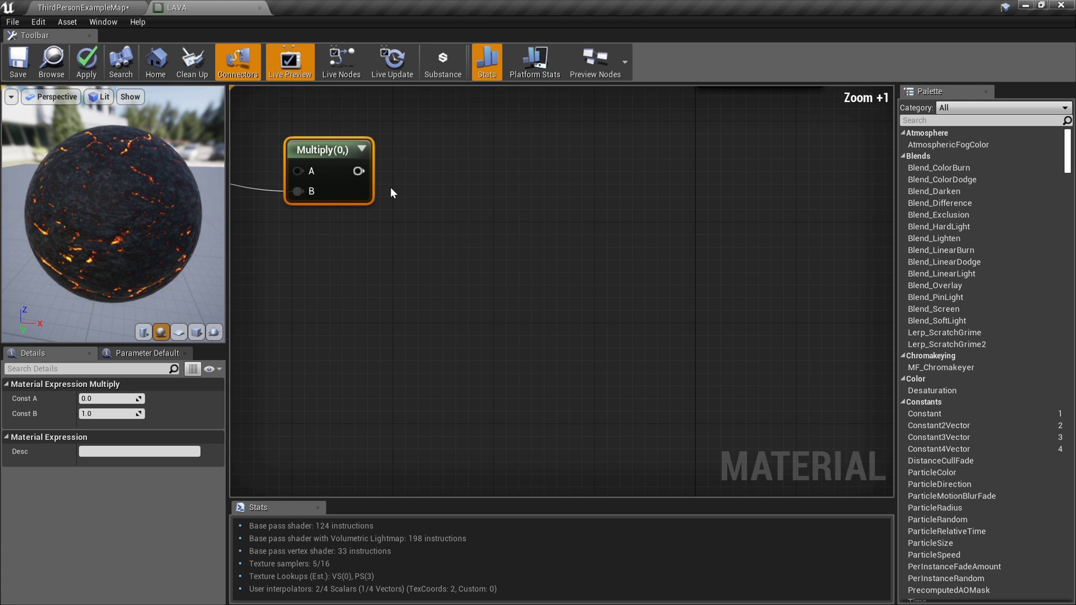
{"action": "right_click_drag", "start_coordinate": [434, 250], "coordinate": [663, 384]}
{"action": "right_click", "coordinate": [435, 250]}
{"action": "type", "text": "verte"}
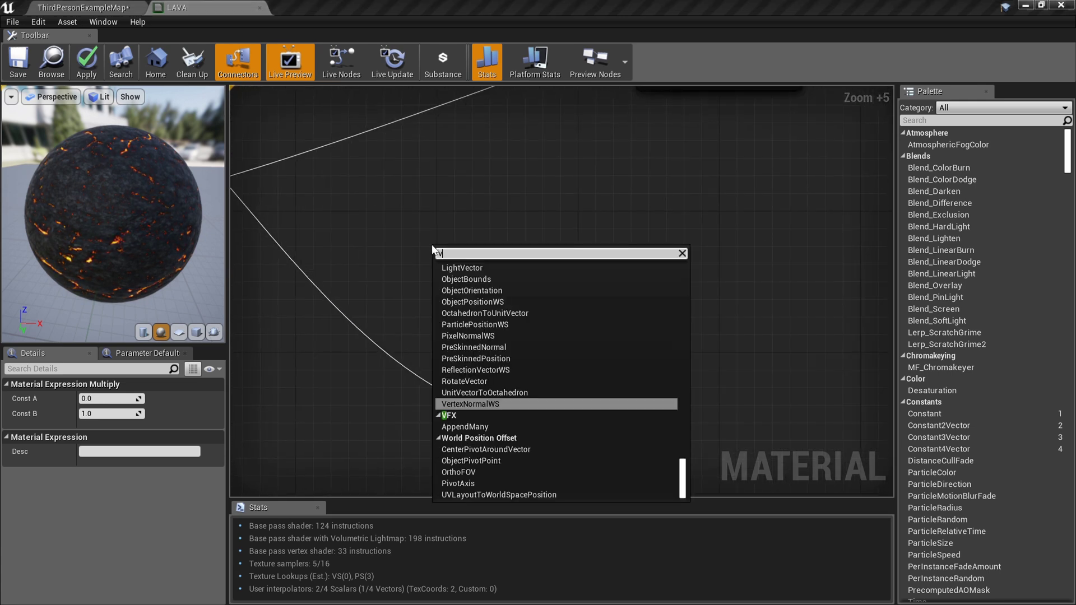
{"action": "type", "text": "c"}
{"action": "key", "text": "BackSpace"}
{"action": "type", "text": "x"}
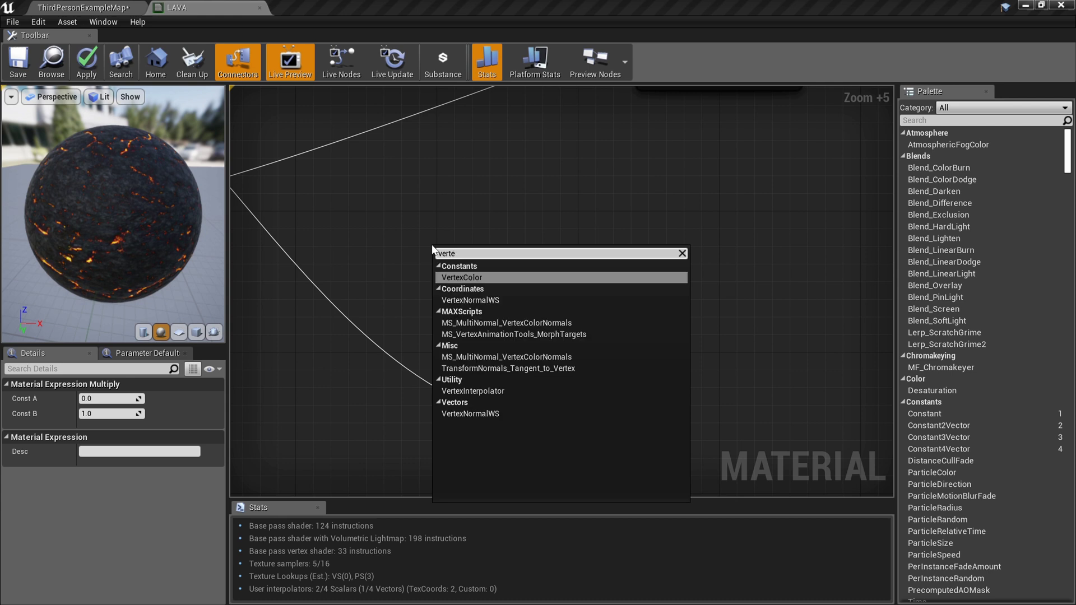
{"action": "key", "text": "Return"}
{"action": "key", "text": "Delete"}
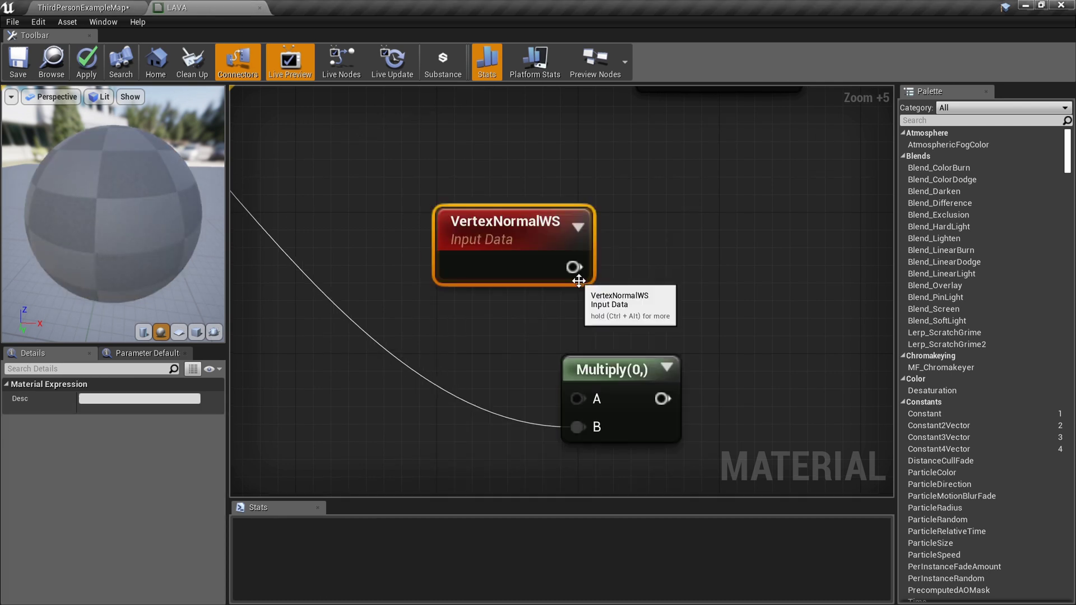
Connect VertexNormalWS to the Multiply node's A input and feed that Multiply's output into the A input of a new Multiply node
{"action": "left_click_drag", "start_coordinate": [573, 267], "coordinate": [682, 378]}
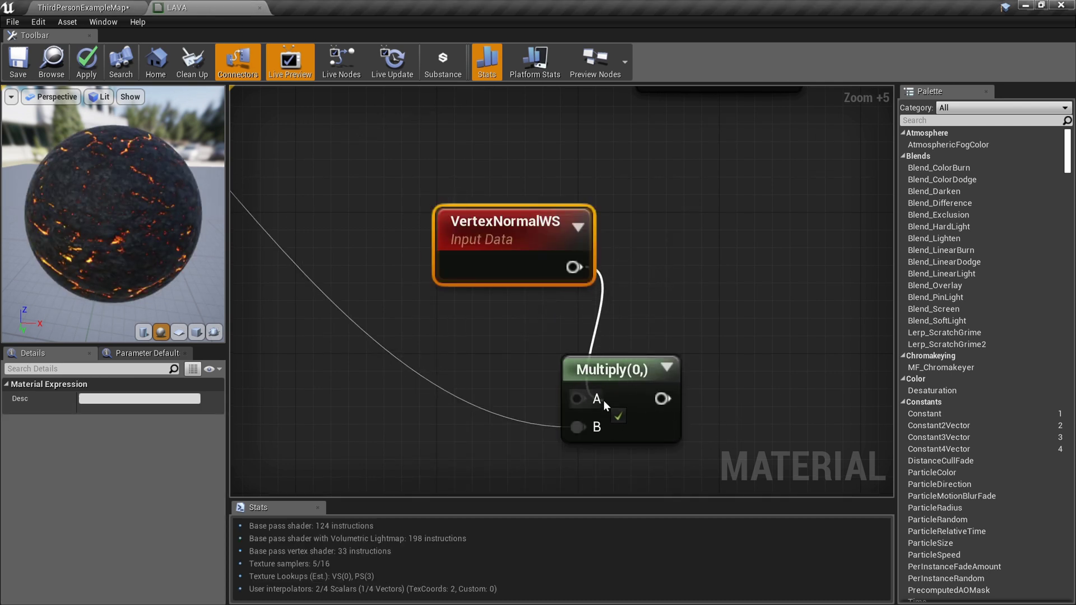
{"action": "left_click_drag", "start_coordinate": [604, 401], "coordinate": [604, 401]}
{"action": "scroll", "coordinate": [615, 296], "scroll_direction": "down", "scroll_amount": 3}
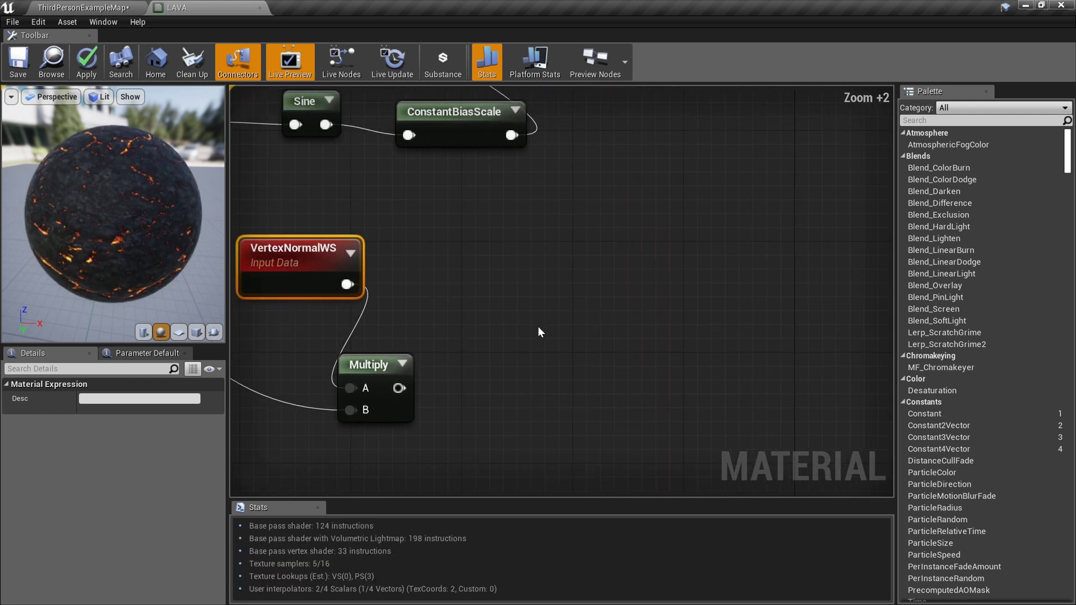
{"action": "left_click", "coordinate": [492, 274]}
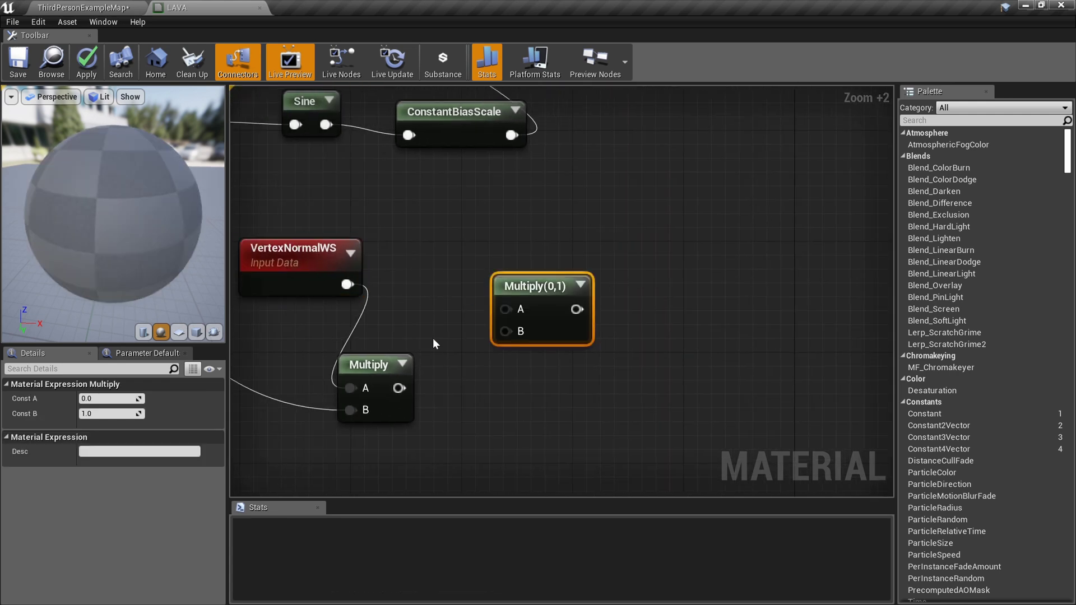
{"action": "scroll", "coordinate": [405, 380], "scroll_direction": "up", "scroll_amount": 2}
{"action": "left_click_drag", "start_coordinate": [444, 370], "coordinate": [526, 294]}
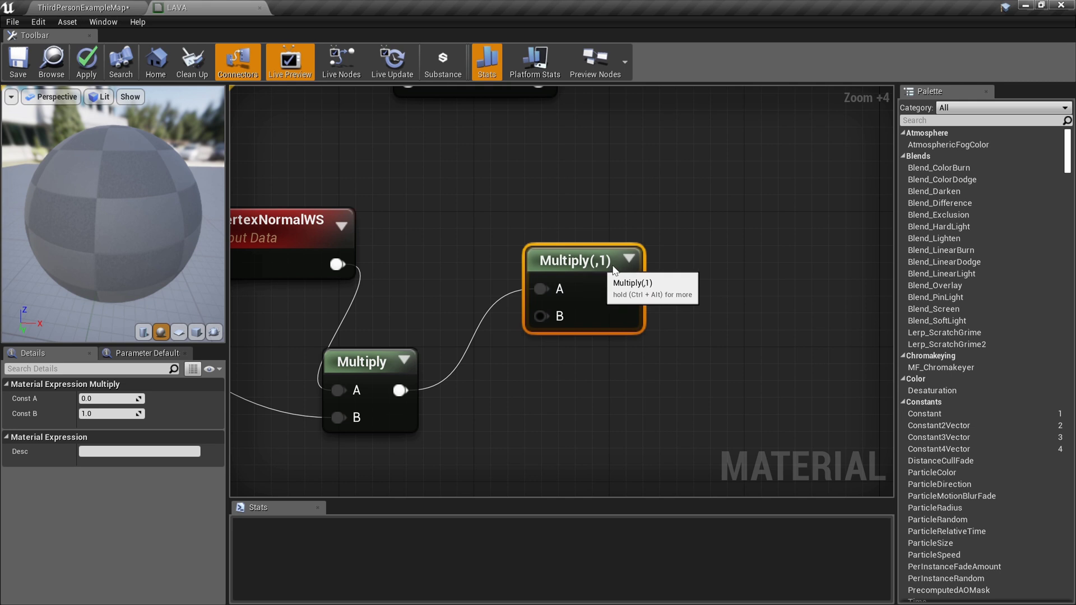
Add a Constant feeding the second Multiply's B input and connect that Multiply's output to World Displacement
{"action": "scroll", "coordinate": [530, 297], "scroll_direction": "down", "scroll_amount": 3}
{"action": "left_click", "coordinate": [520, 375]}
{"action": "left_click_drag", "start_coordinate": [552, 404], "coordinate": [560, 308]}
{"action": "scroll", "coordinate": [454, 331], "scroll_direction": "down", "scroll_amount": 2}
{"action": "left_click_drag", "start_coordinate": [446, 333], "coordinate": [527, 199]}
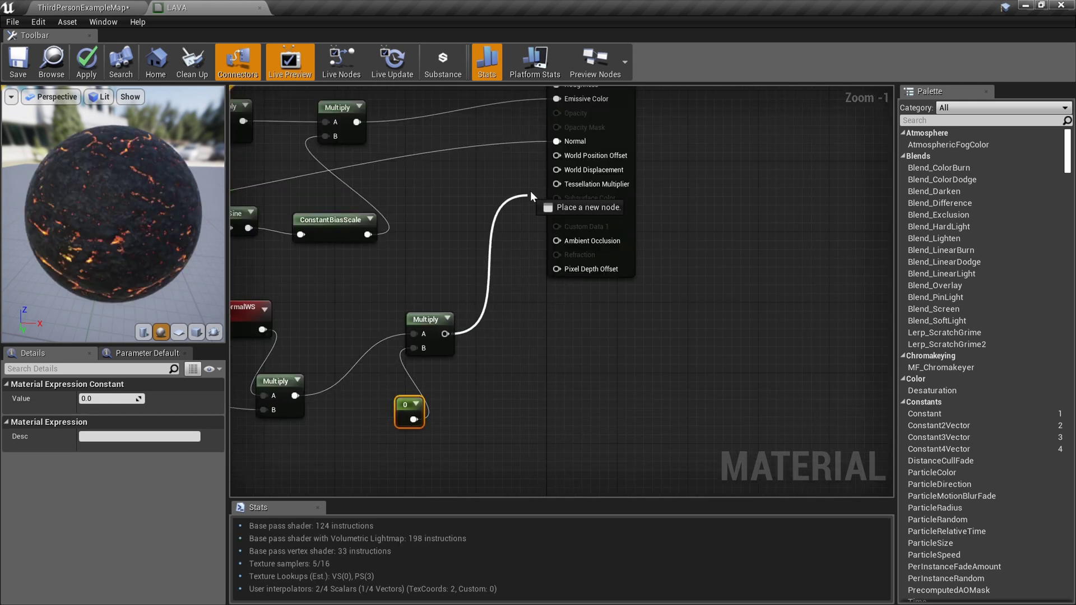
{"action": "left_click_drag", "start_coordinate": [562, 167], "coordinate": [562, 168]}
Add another Constant node below the material's main node and connect it to Tessellation Multiplier
{"action": "scroll", "coordinate": [563, 168], "scroll_direction": "up", "scroll_amount": 6}
{"action": "right_click_drag", "start_coordinate": [515, 338], "coordinate": [546, 212]}
{"action": "scroll", "coordinate": [546, 212], "scroll_direction": "down", "scroll_amount": 1}
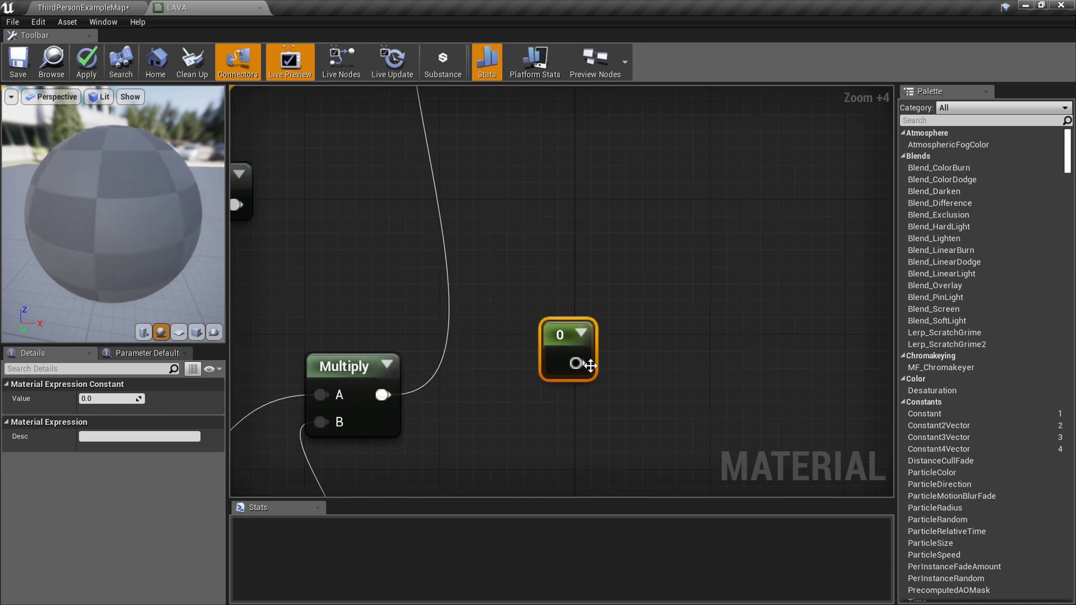
{"action": "left_click_drag", "start_coordinate": [579, 360], "coordinate": [541, 188]}
{"action": "left_click", "coordinate": [540, 186]}
{"action": "scroll", "coordinate": [540, 235], "scroll_direction": "down", "scroll_amount": 3}
{"action": "scroll", "coordinate": [482, 274], "scroll_direction": "up", "scroll_amount": 1}
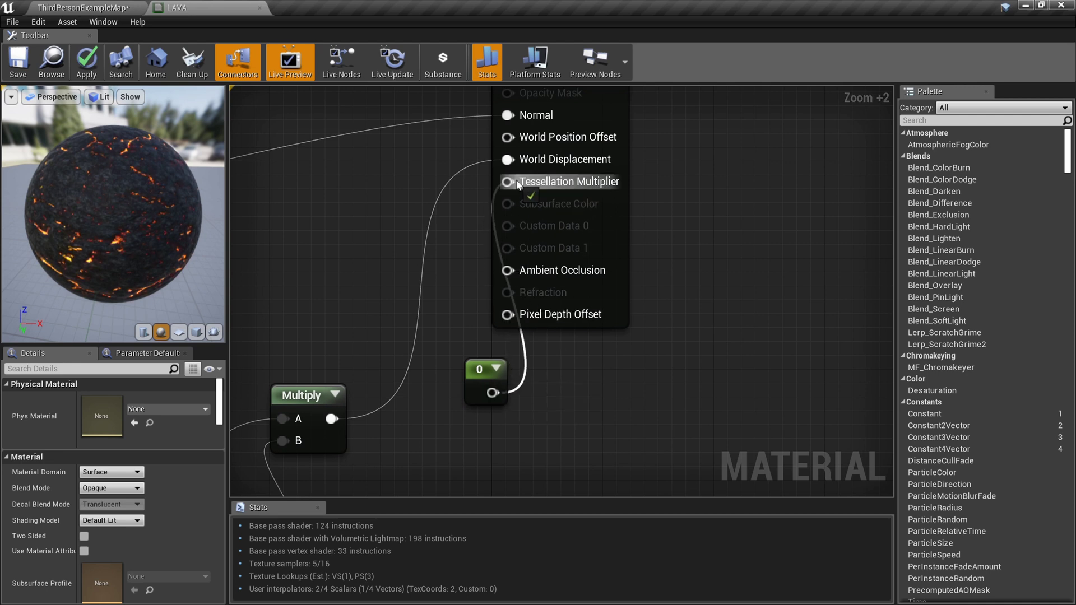
{"action": "left_click_drag", "start_coordinate": [518, 185], "coordinate": [516, 183]}
Set the tessellation Constant to 10 and move it just above the second displacement Multiply node
{"action": "left_click", "coordinate": [478, 381]}
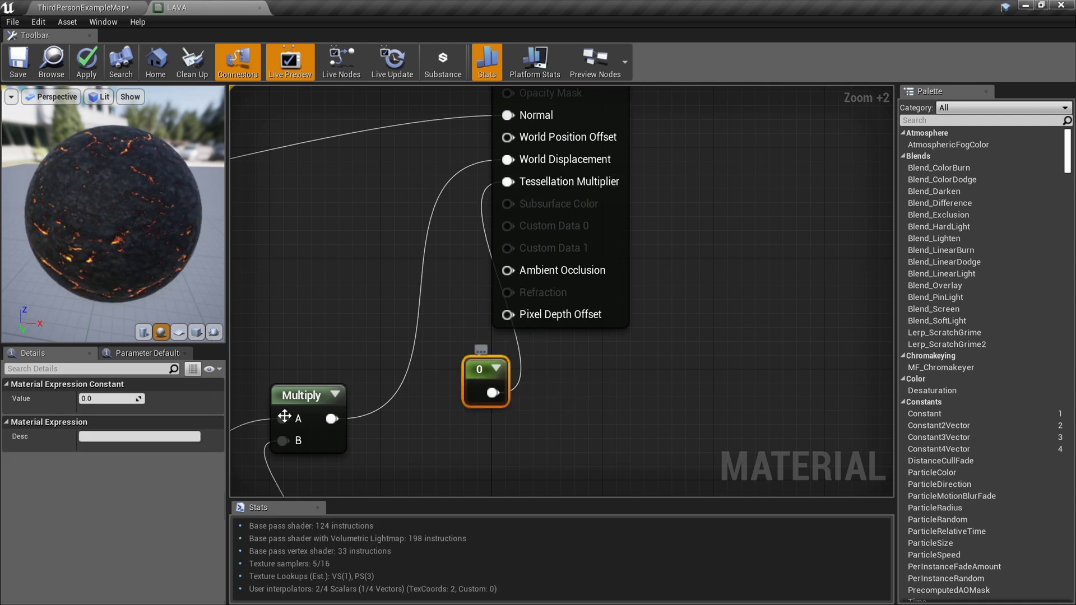
{"action": "type", "text": "10"}
{"action": "key", "text": "Return"}
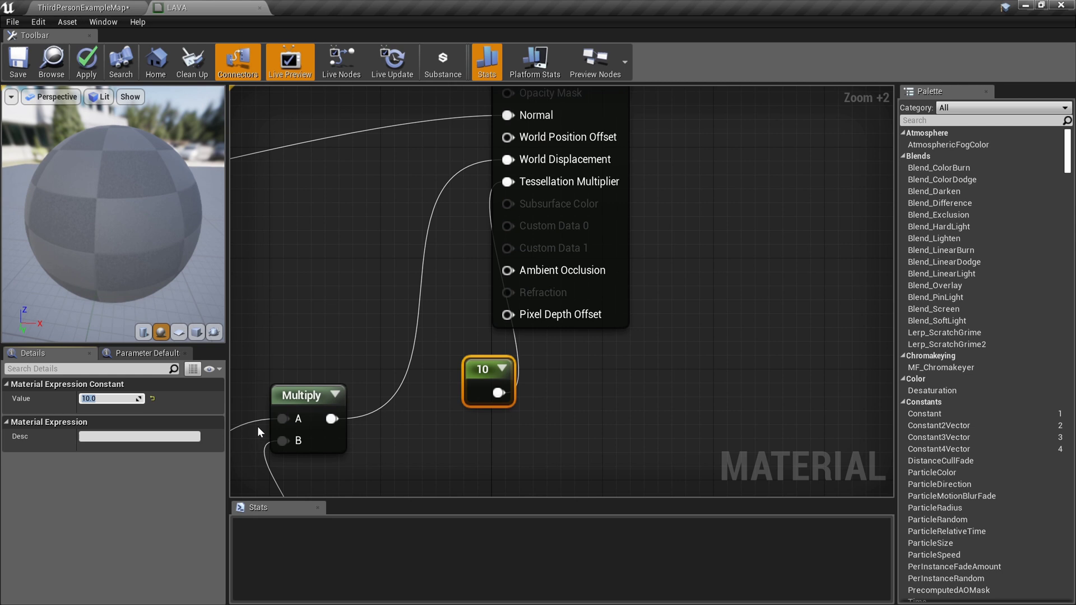
{"action": "right_click_drag", "start_coordinate": [408, 297], "coordinate": [567, 263]}
{"action": "left_click_drag", "start_coordinate": [651, 339], "coordinate": [415, 296]}
Move the Constant feeding the displacement Multiply's B input closer and set its value to 25
{"action": "right_click_drag", "start_coordinate": [416, 297], "coordinate": [621, 230]}
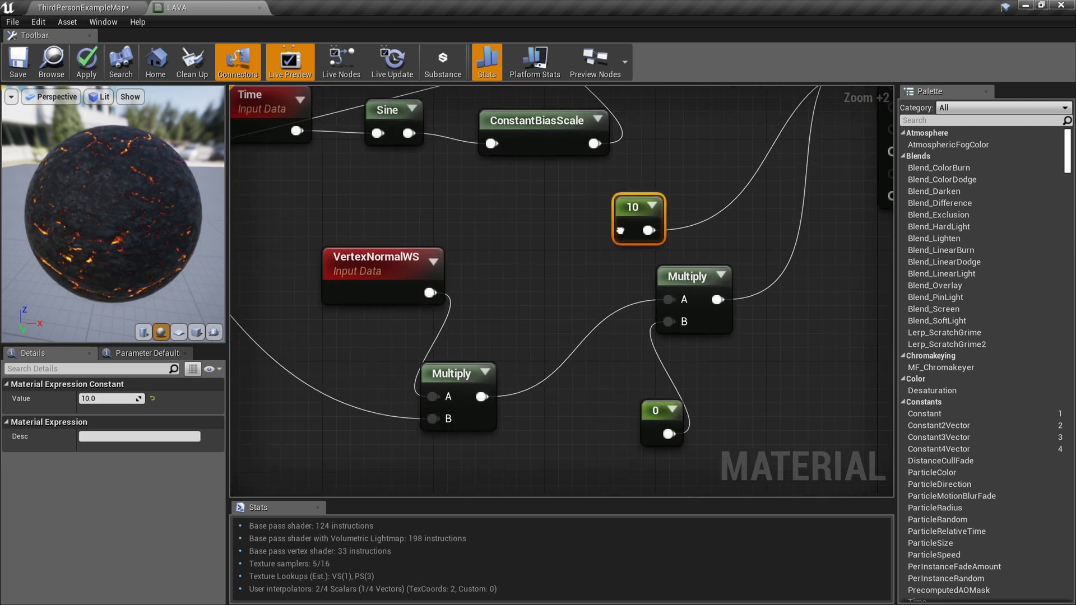
{"action": "right_click_drag", "start_coordinate": [666, 384], "coordinate": [637, 313]}
{"action": "left_click", "coordinate": [628, 342]}
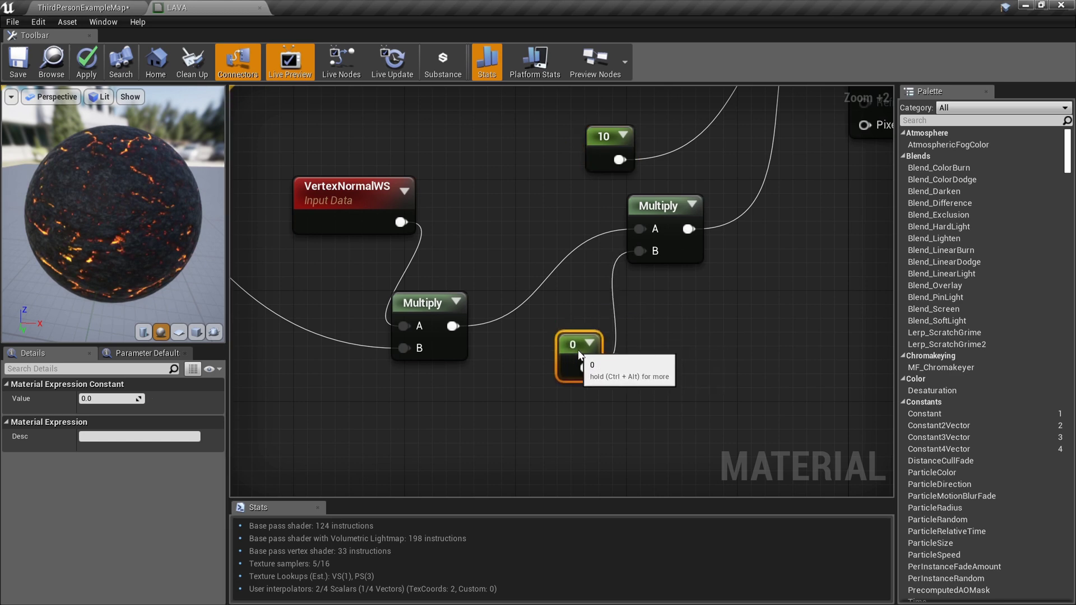
{"action": "scroll", "coordinate": [528, 314], "scroll_direction": "down", "scroll_amount": 5}
{"action": "scroll", "coordinate": [521, 309], "scroll_direction": "up", "scroll_amount": 3}
{"action": "type", "text": "25"}
{"action": "key", "text": "Return"}
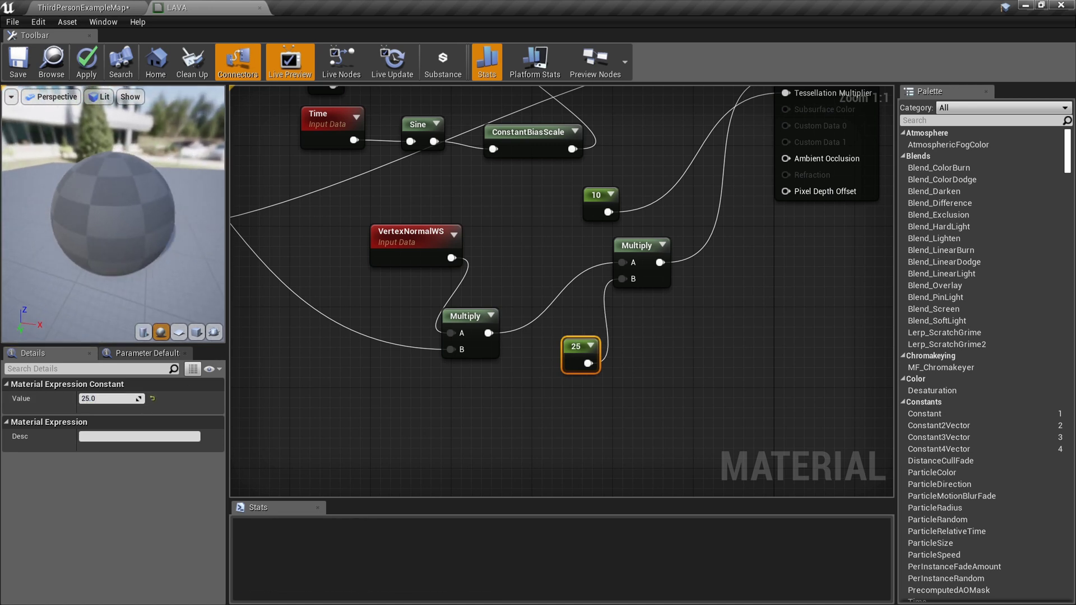
Examine the displaced preview sphere and trace the rock texture's alpha output through the graph to the displacement nodes
{"action": "left_click_drag", "start_coordinate": [112, 213], "coordinate": [67, 188]}
{"action": "right_click_drag", "start_coordinate": [398, 318], "coordinate": [858, 387]}
{"action": "right_click_drag", "start_coordinate": [515, 187], "coordinate": [602, 296]}
{"action": "scroll", "coordinate": [602, 296], "scroll_direction": "down", "scroll_amount": 2}
{"action": "scroll", "coordinate": [459, 178], "scroll_direction": "up", "scroll_amount": 6, "text": "ctrl"}
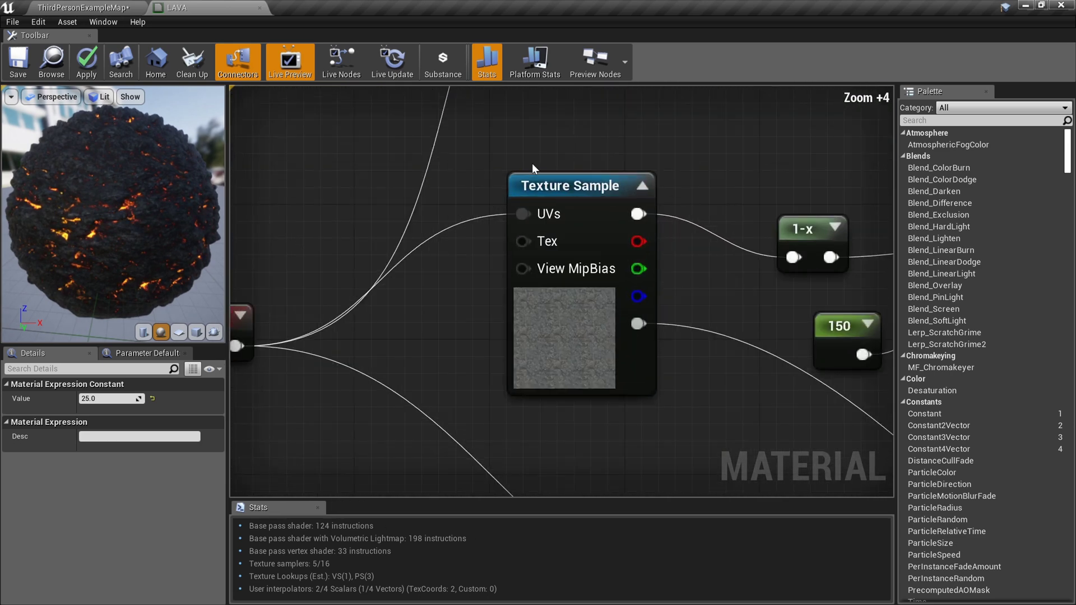
{"action": "right_click_drag", "start_coordinate": [483, 161], "coordinate": [454, 269]}
{"action": "scroll", "coordinate": [341, 297], "scroll_direction": "down", "scroll_amount": 5}
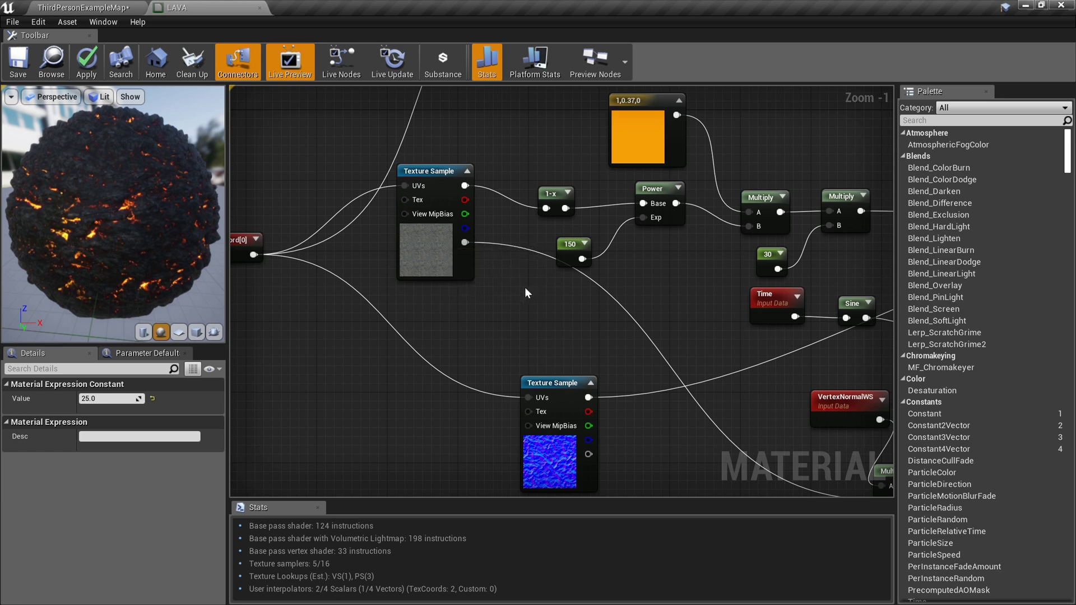
{"action": "right_click_drag", "start_coordinate": [446, 278], "coordinate": [461, 115]}
{"action": "right_click_drag", "start_coordinate": [374, 191], "coordinate": [468, 243]}
{"action": "right_click_drag", "start_coordinate": [695, 382], "coordinate": [388, 365]}
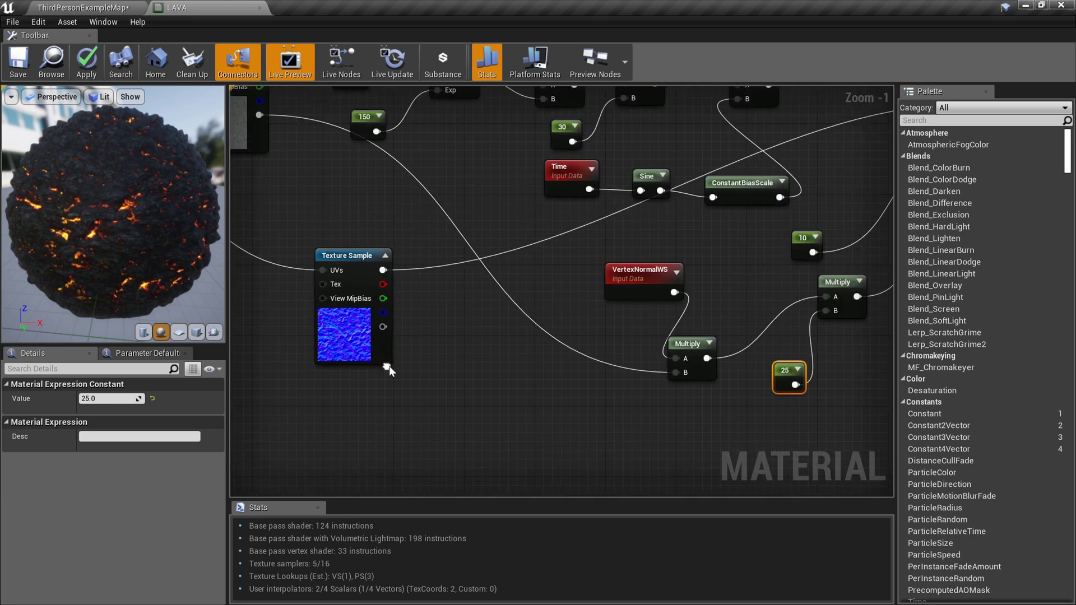
{"action": "right_click_drag", "start_coordinate": [740, 299], "coordinate": [592, 298]}
{"action": "scroll", "coordinate": [592, 299], "scroll_direction": "up", "scroll_amount": 2}
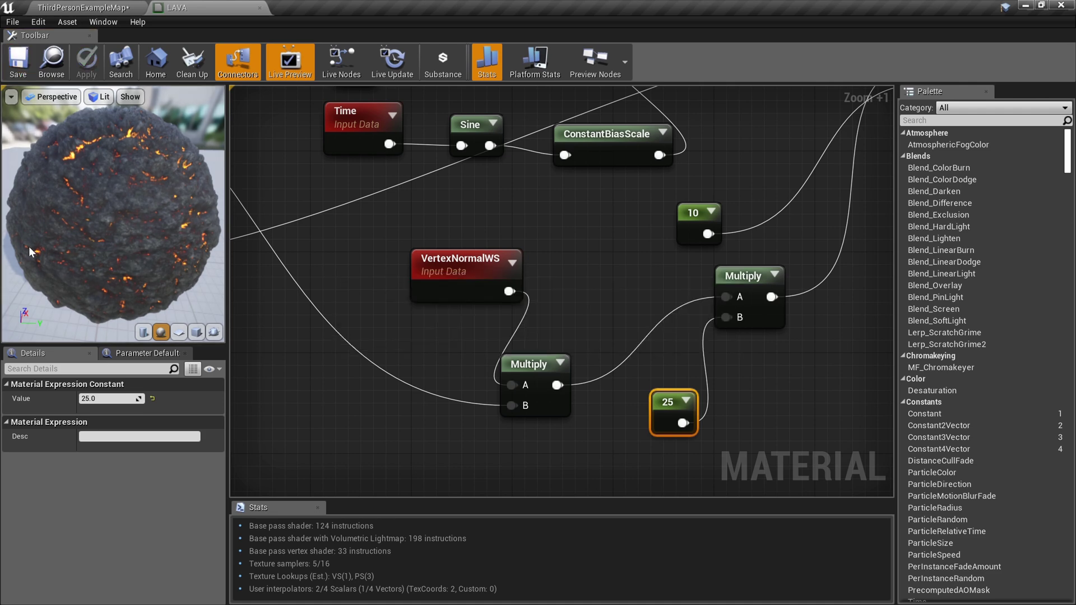
Switch to the ThirdPersonExampleMap level and check the lava displacement on the plane
{"action": "left_click", "coordinate": [83, 8]}
{"action": "right_click_drag", "start_coordinate": [408, 226], "coordinate": [320, 213]}
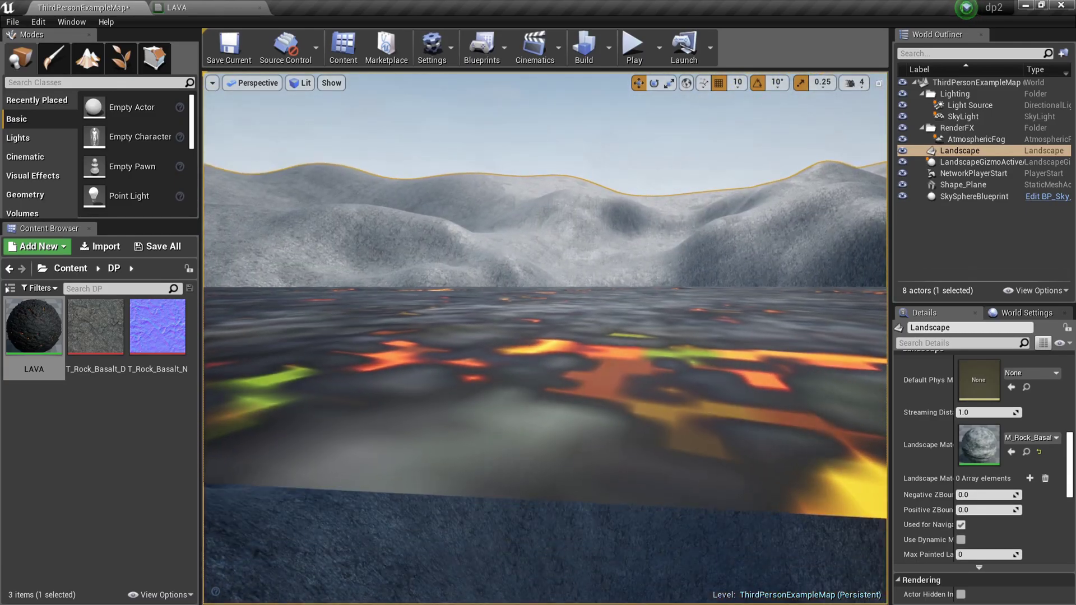
{"action": "right_click_drag", "start_coordinate": [545, 336], "coordinate": [471, 309]}
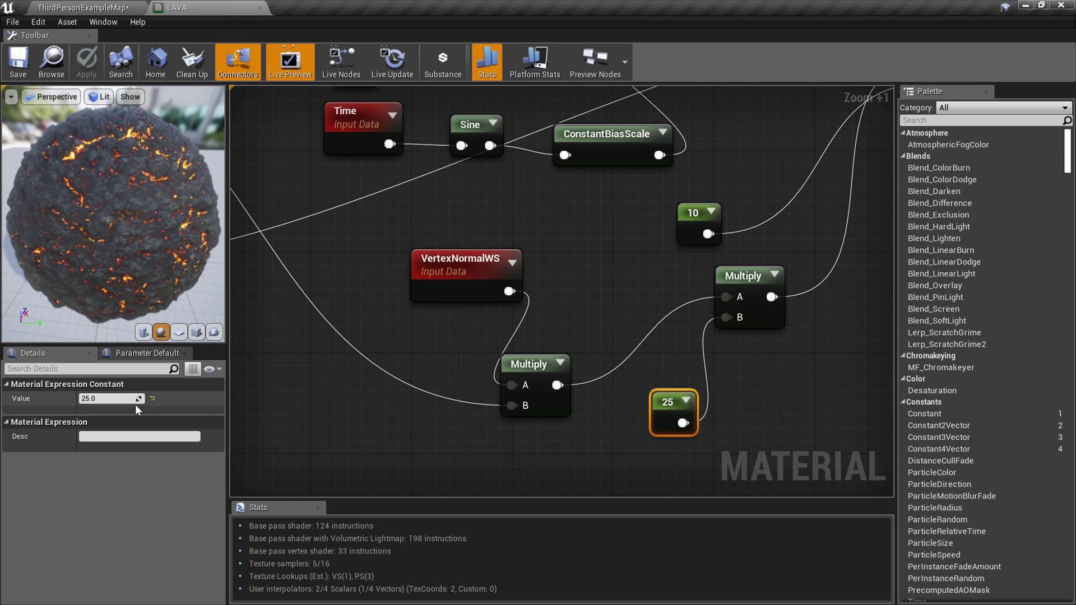
Set the displacement Constant in the LAVA material to 150 and save the material
{"action": "key", "text": "Return"}
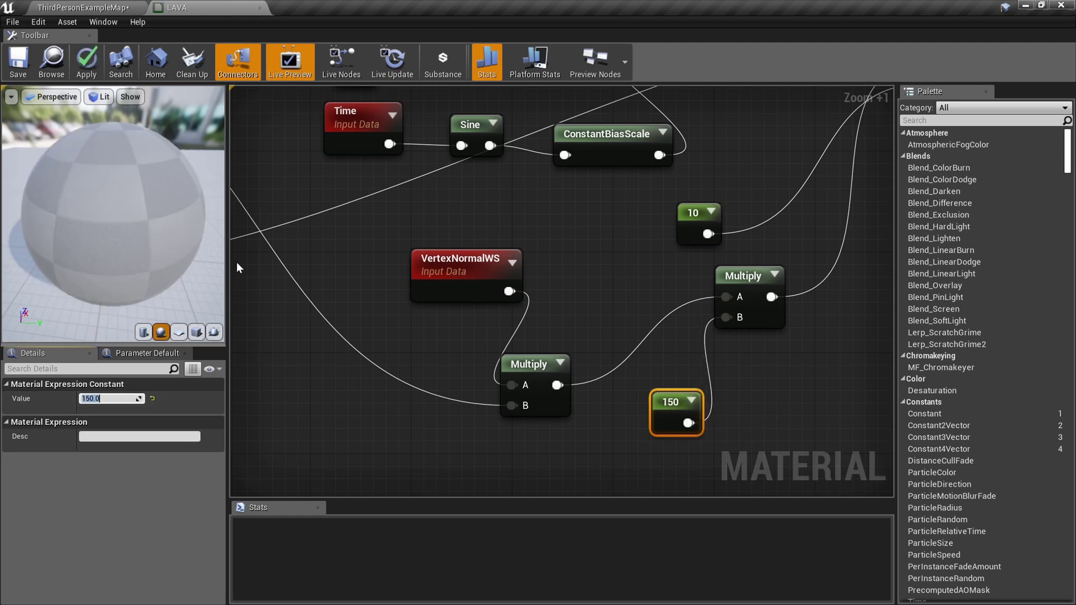
{"action": "scroll", "coordinate": [519, 313], "scroll_direction": "down", "scroll_amount": 6}
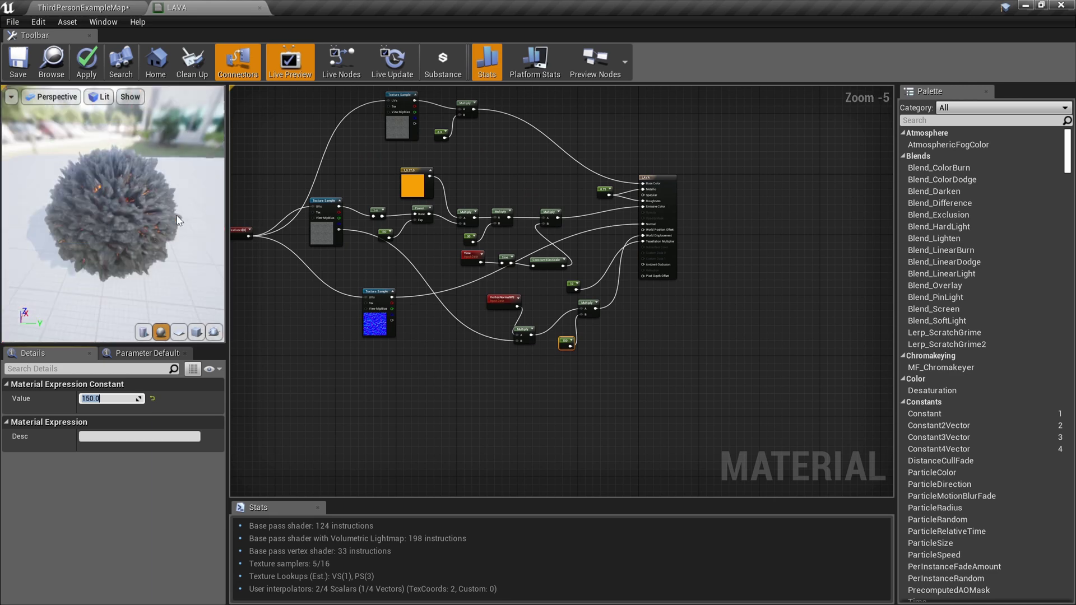
{"action": "scroll", "coordinate": [172, 218], "scroll_direction": "up", "scroll_amount": 8}
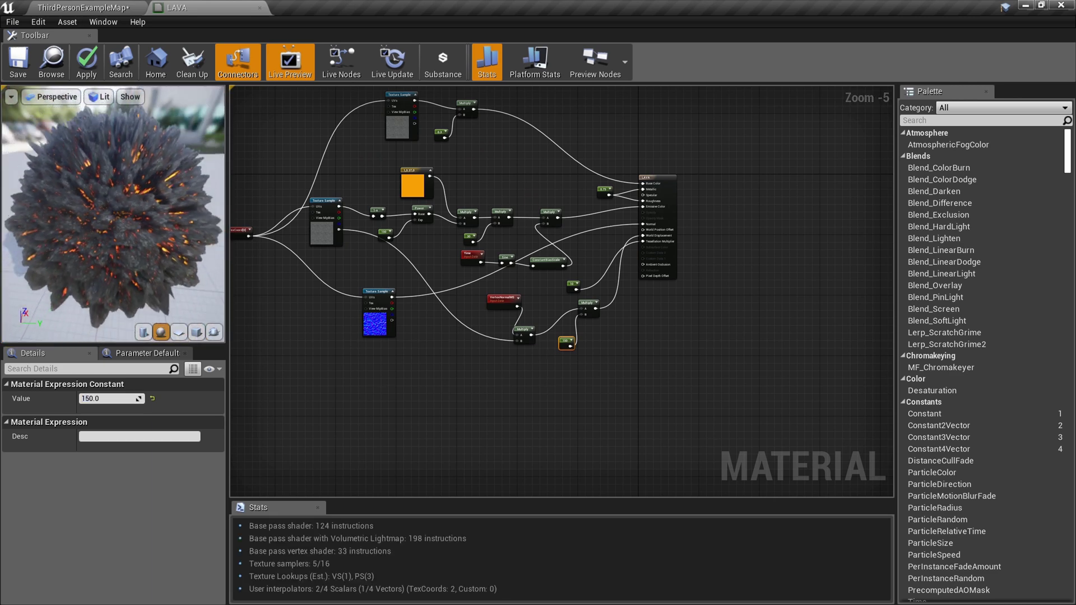
{"action": "scroll", "coordinate": [113, 219], "scroll_direction": "down", "scroll_amount": 2}
{"action": "left_click", "coordinate": [19, 68]}
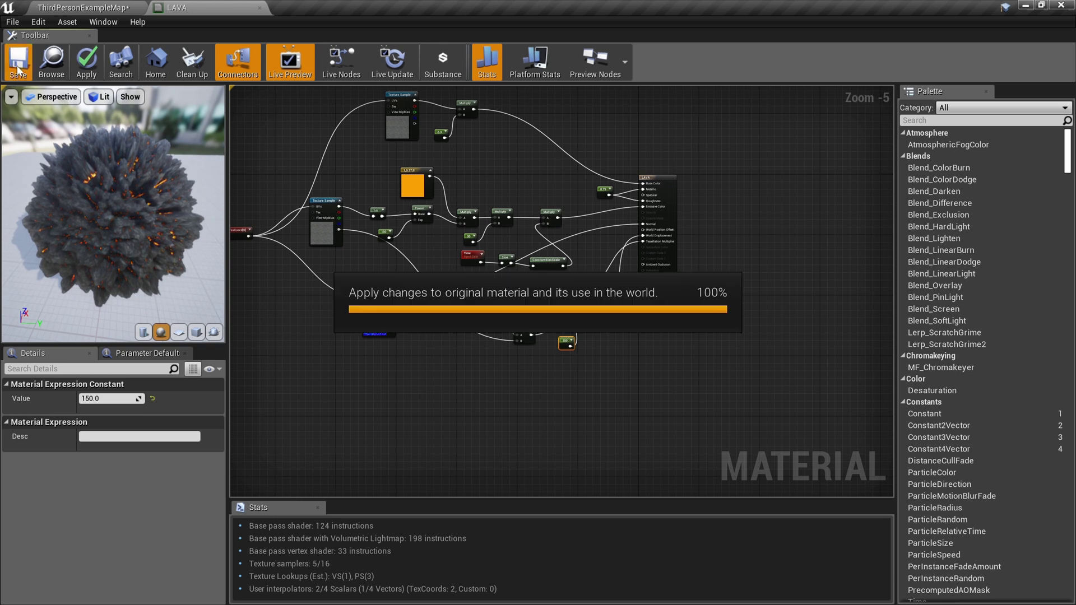
Return to the level and inspect the stronger lava displacement along the plane's surface
{"action": "left_click", "coordinate": [88, 6]}
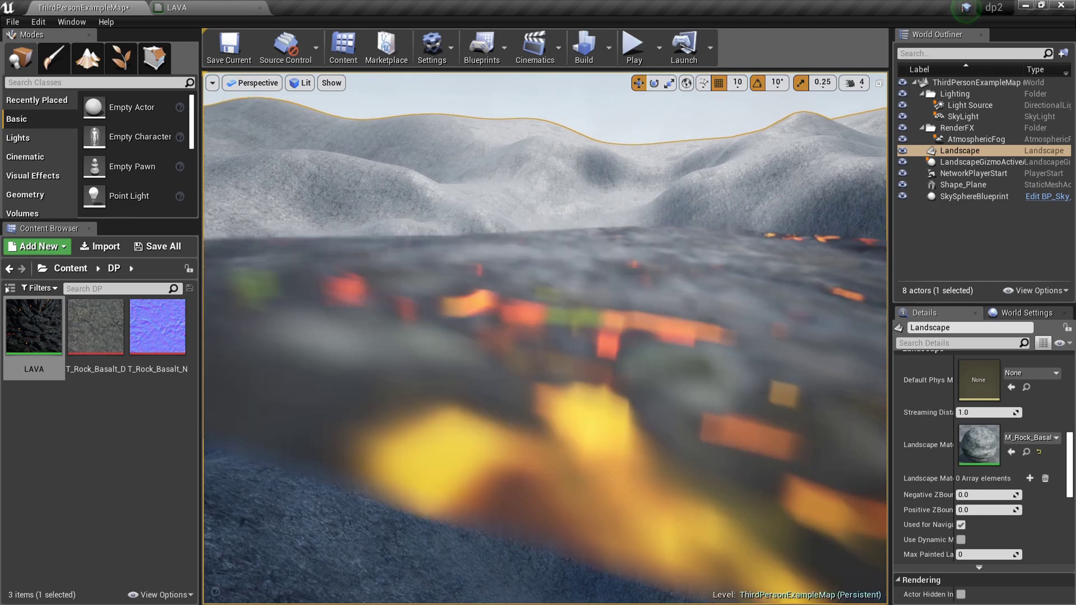
{"action": "key", "text": "w"}
{"action": "right_click_drag", "start_coordinate": [545, 337], "coordinate": [756, 289]}
{"action": "right_click_drag", "start_coordinate": [509, 219], "coordinate": [509, 218]}
{"action": "key", "text": "h"}
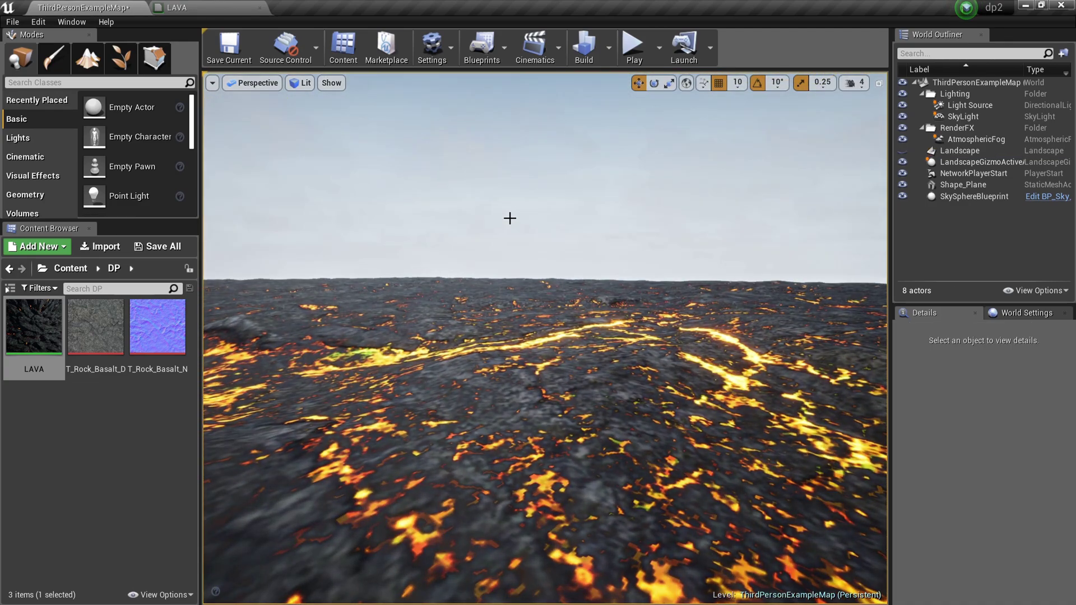
{"action": "left_click", "coordinate": [510, 221]}
{"action": "key", "text": "ctrl+z"}
{"action": "key", "text": "ctrl+z"}
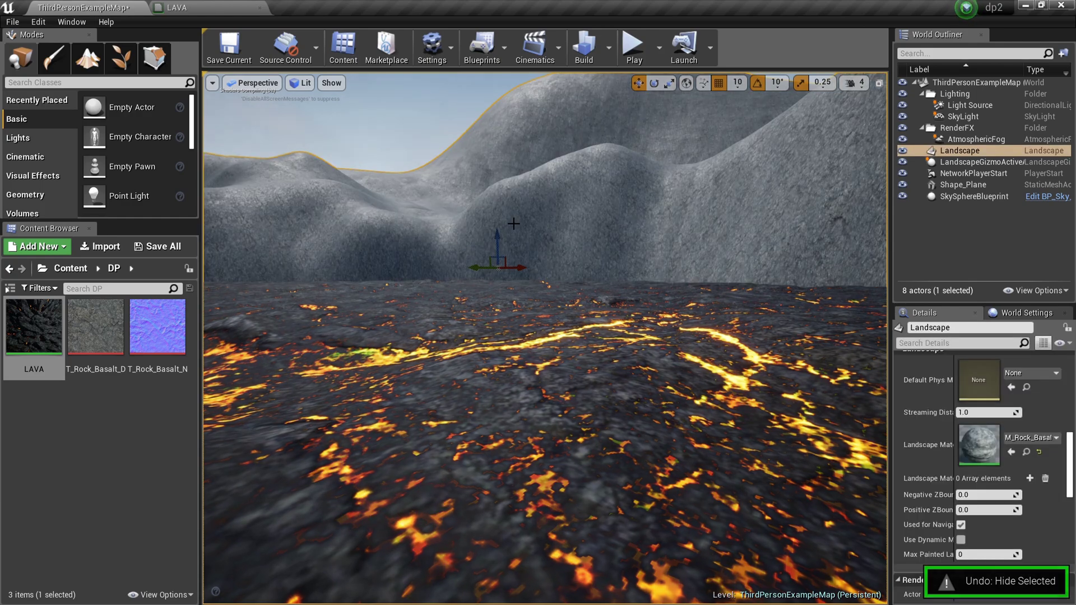
{"action": "right_click_drag", "start_coordinate": [513, 224], "coordinate": [514, 223]}
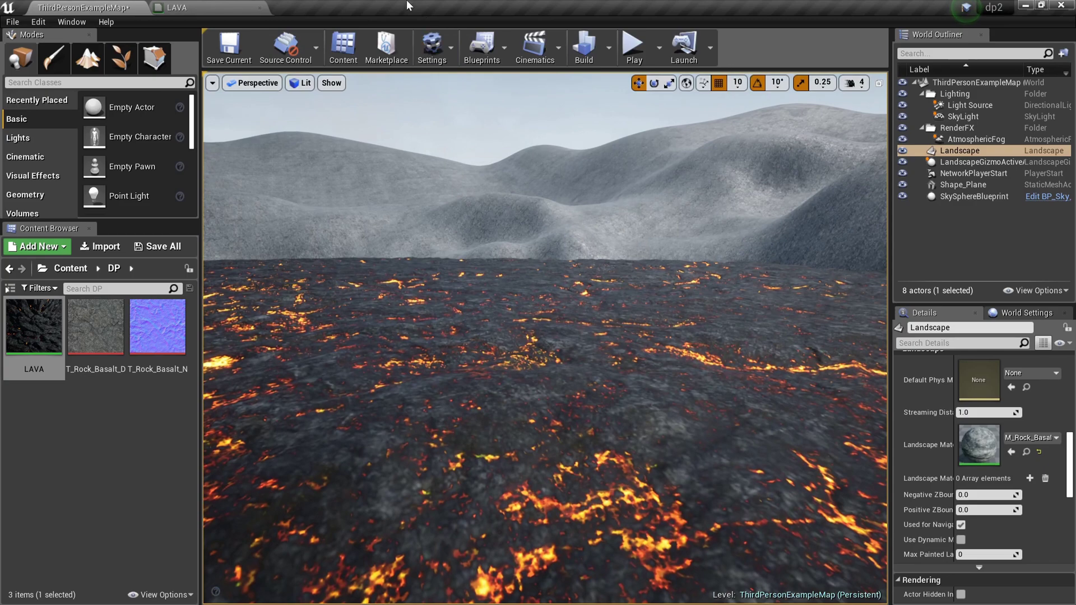
Select the lava plane in the level and locate its Shape_Plane mesh in the content folders to check its mesh details
{"action": "left_click", "coordinate": [249, 7]}
{"action": "left_click", "coordinate": [84, 8]}
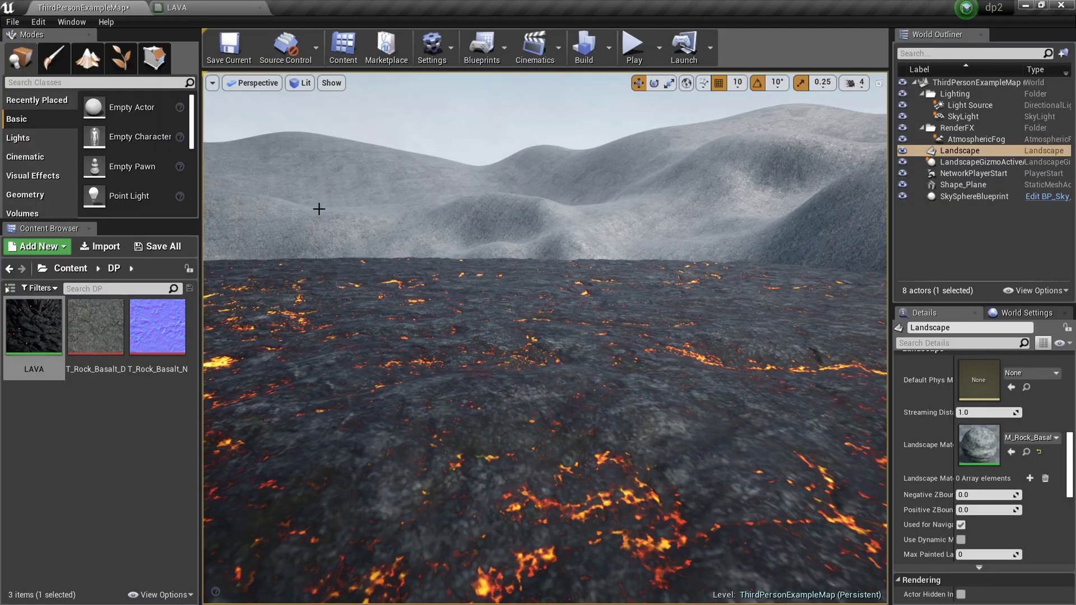
{"action": "right_click_drag", "start_coordinate": [463, 362], "coordinate": [463, 362]}
{"action": "left_click", "coordinate": [463, 362]}
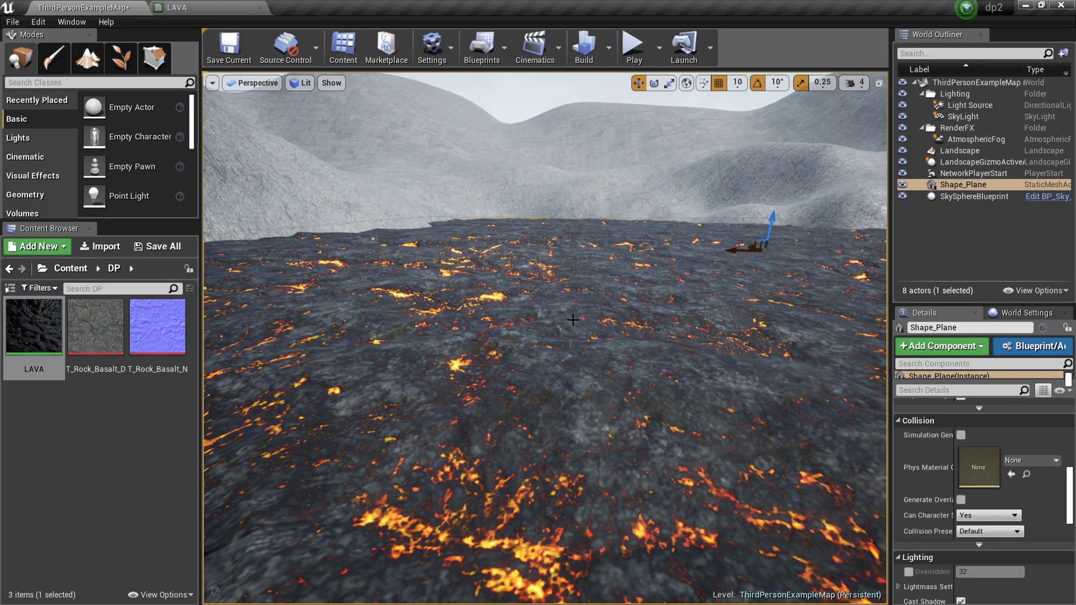
{"action": "right_click", "coordinate": [638, 307]}
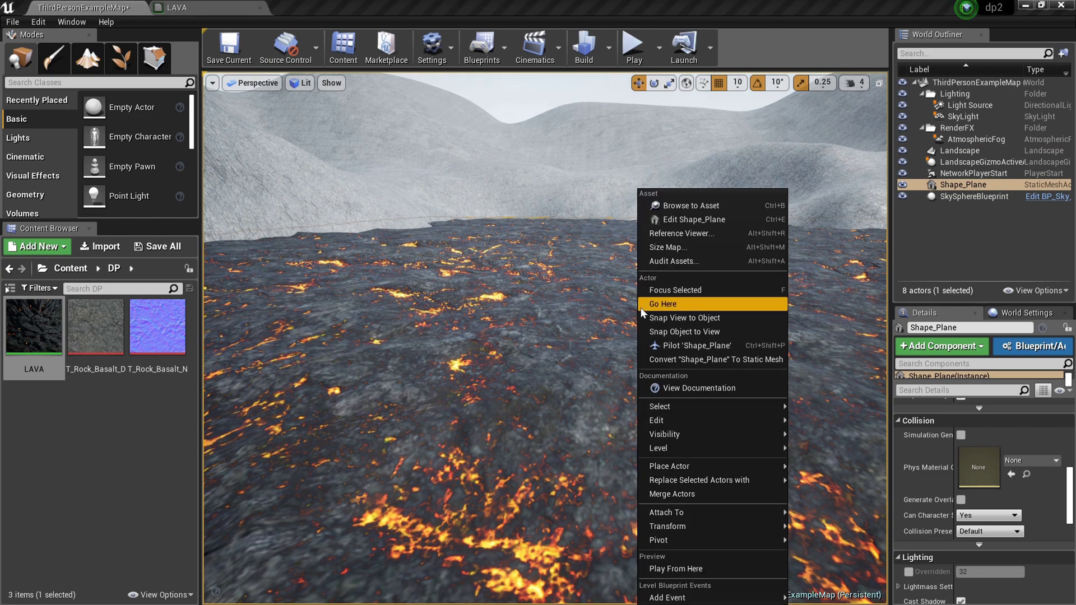
{"action": "left_click", "coordinate": [727, 216]}
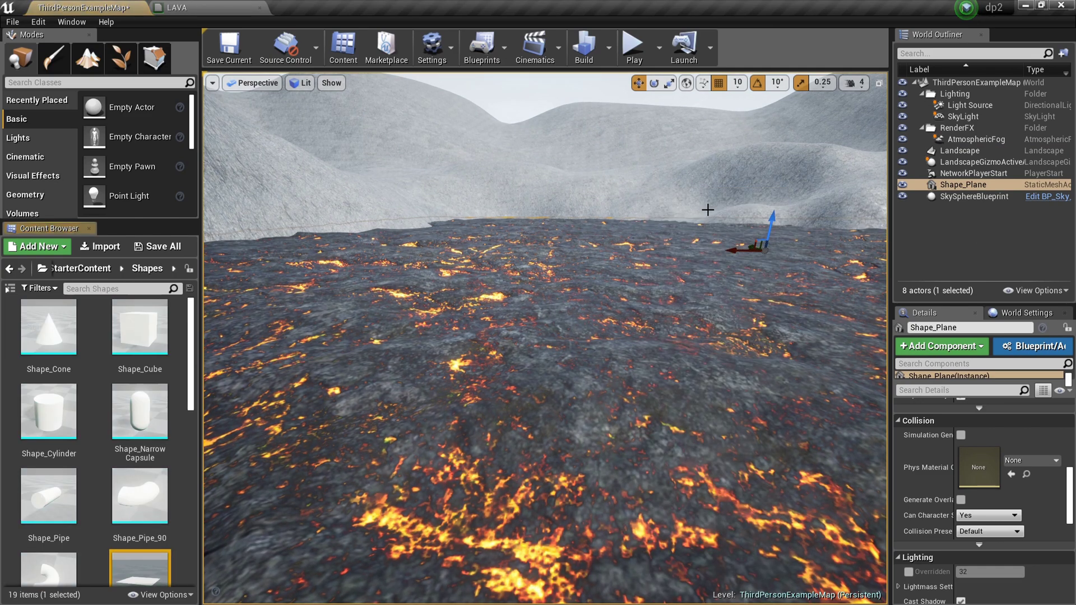
{"action": "scroll", "coordinate": [113, 404], "scroll_direction": "down", "scroll_amount": 2}
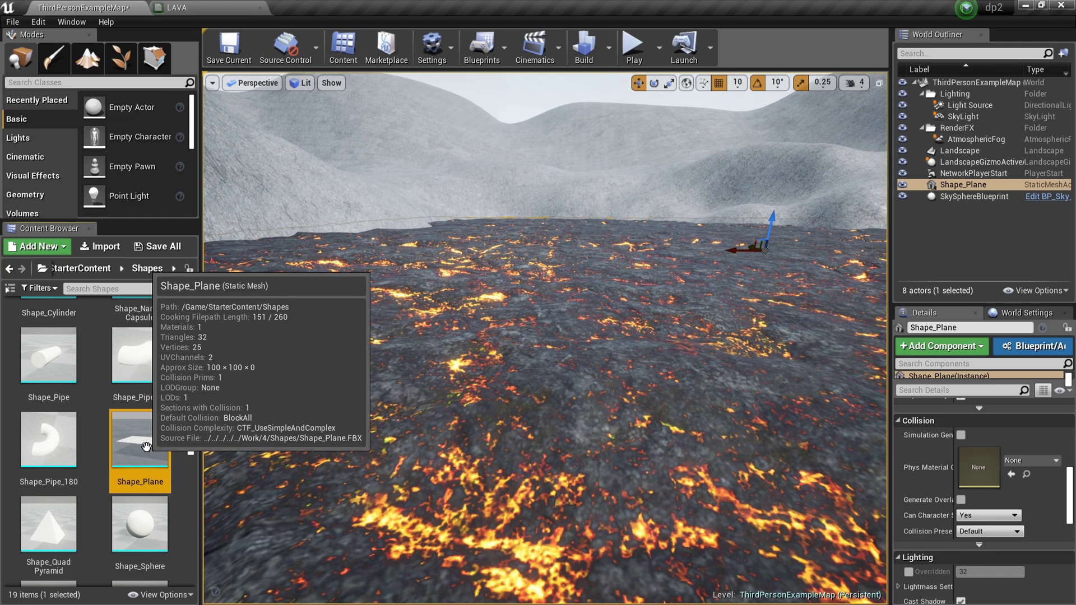
Examine the displaced lava plane's overall shape within the landscape from high above
{"action": "key", "text": "s"}
{"action": "right_click_drag", "start_coordinate": [440, 392], "coordinate": [481, 387]}
{"action": "key", "text": "w"}
{"action": "mouse_move", "coordinate": [483, 311]}
{"action": "right_mouse_down"}
{"action": "mouse_move", "coordinate": [470, 309]}
{"action": "mouse_move", "coordinate": [476, 297]}
{"action": "mouse_move", "coordinate": [504, 292]}
{"action": "mouse_move", "coordinate": [471, 314]}
{"action": "right_mouse_up"}
{"action": "right_click_drag", "start_coordinate": [417, 336], "coordinate": [457, 451]}
{"action": "key", "text": "s"}
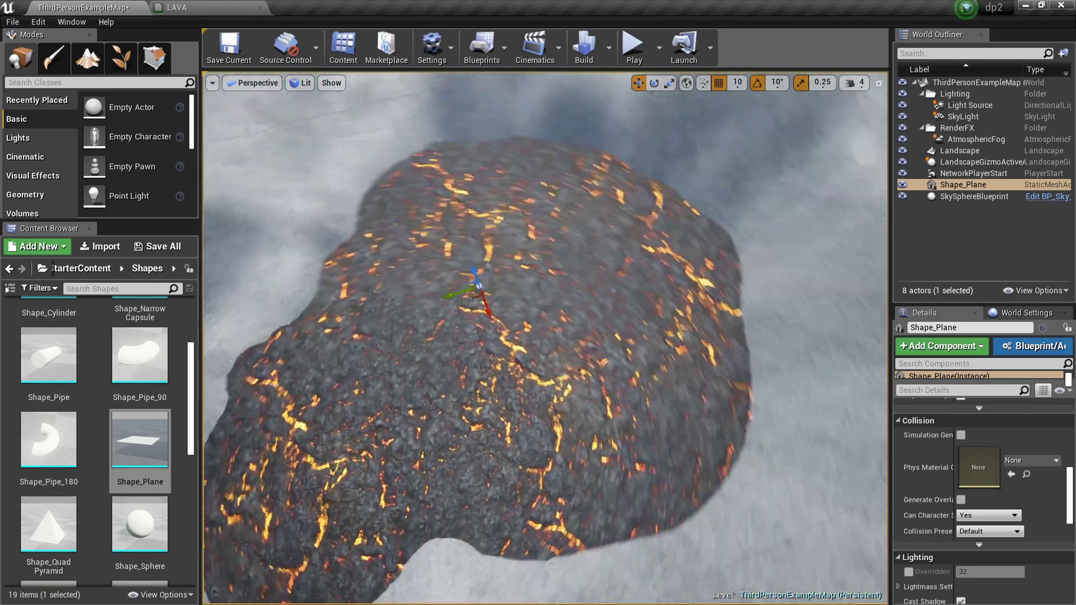
{"action": "right_click_drag", "start_coordinate": [308, 230], "coordinate": [442, 274]}
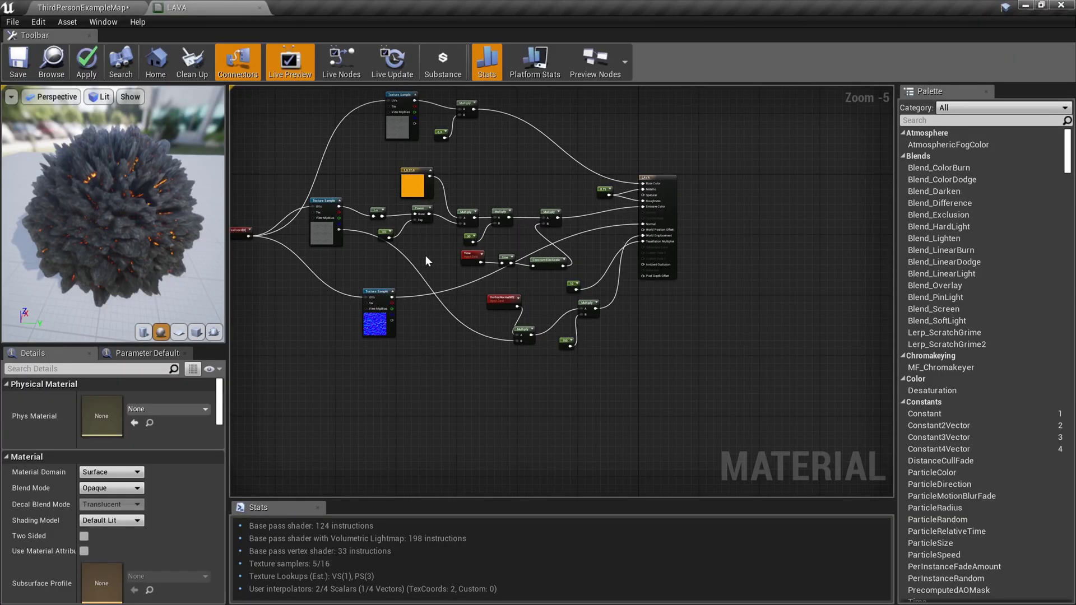
Review the LAVA material's displacement nodes, then check the lava plane in the level close to the ground
{"action": "scroll", "coordinate": [426, 259], "scroll_direction": "up", "scroll_amount": 3}
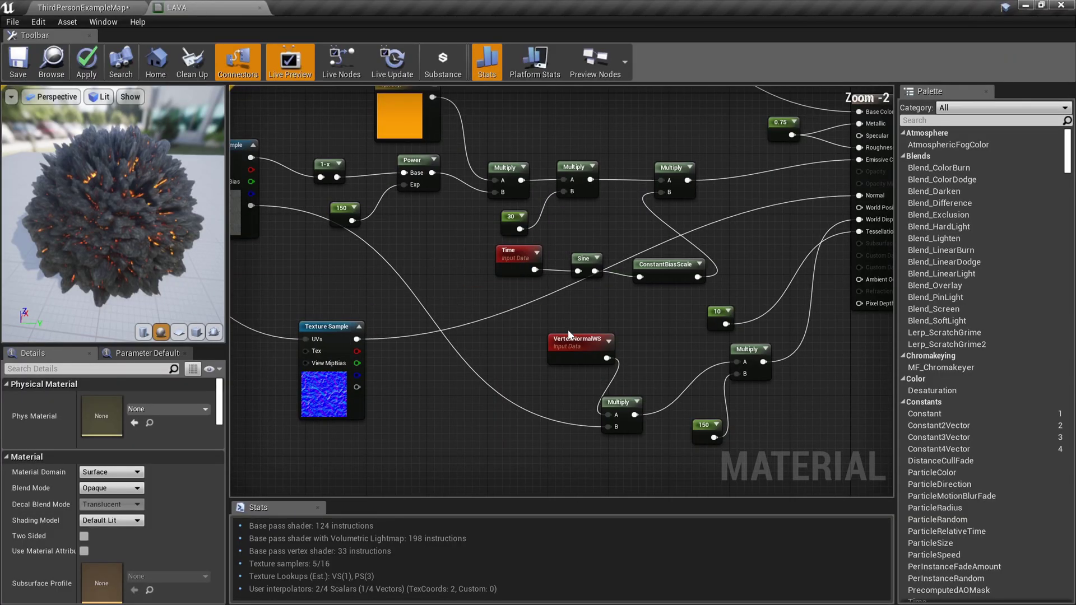
{"action": "left_click", "coordinate": [91, 5]}
{"action": "right_click_drag", "start_coordinate": [449, 204], "coordinate": [443, 157]}
{"action": "right_click_drag", "start_coordinate": [449, 236], "coordinate": [599, 319]}
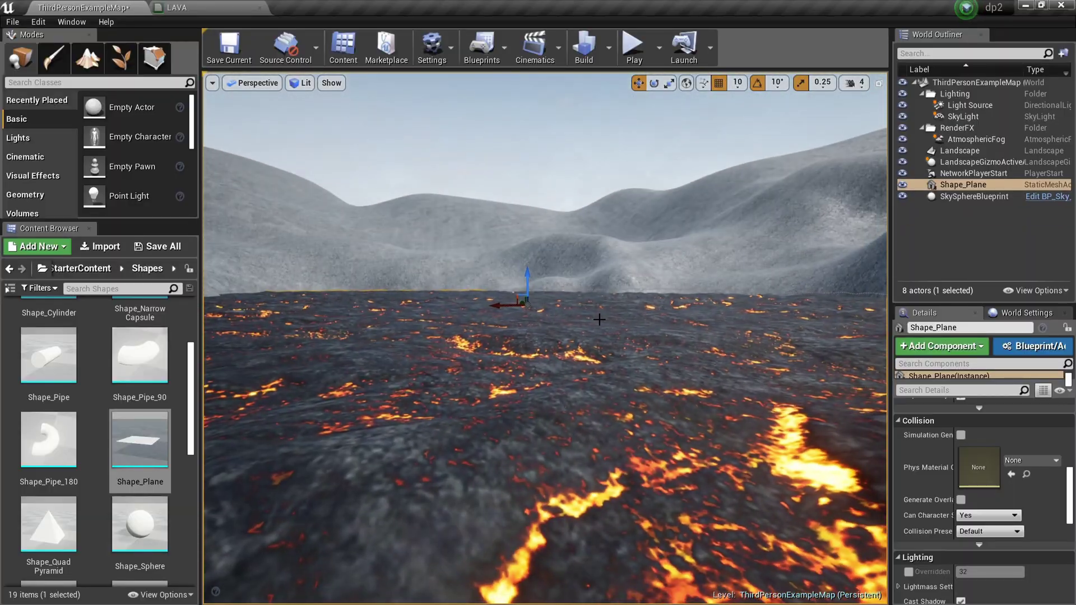
Play the level in full screen to see the tessellated lava from the character's viewpoint
{"action": "key", "text": "F11"}
{"action": "key", "text": "alt+p"}
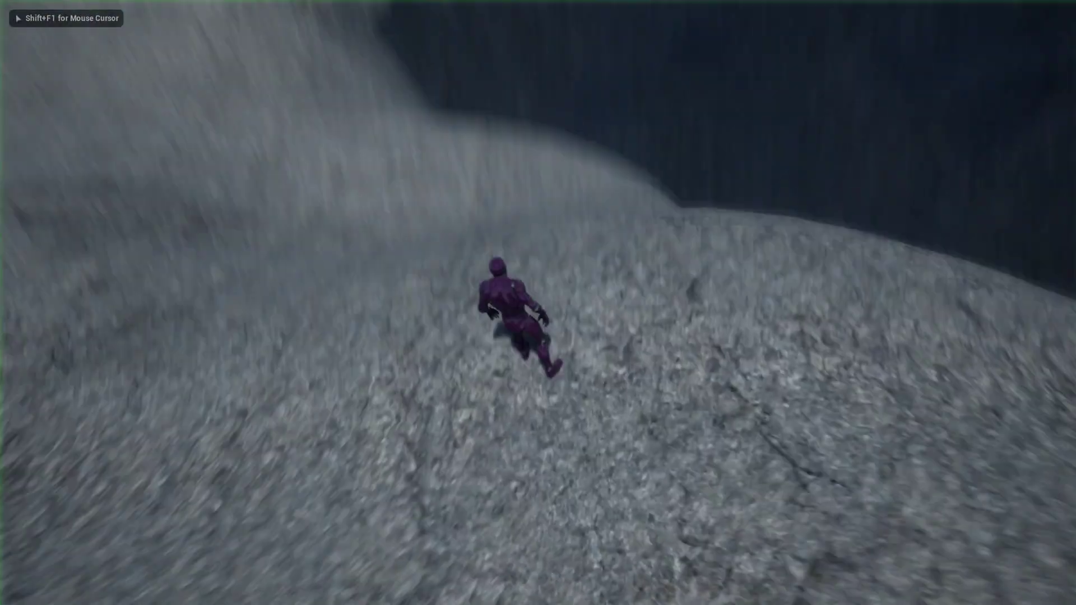
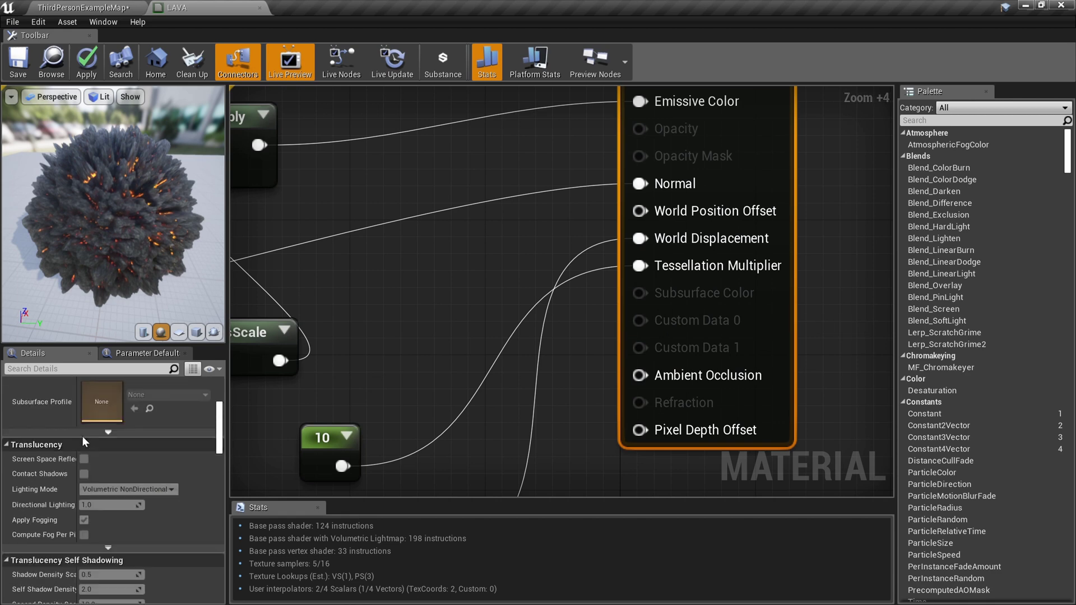
Set the LAVA material's D3D11 tessellation mode to No Tessellation and save the material
{"action": "left_click", "coordinate": [137, 397]}
{"action": "left_click", "coordinate": [135, 407]}
{"action": "left_click", "coordinate": [27, 69]}
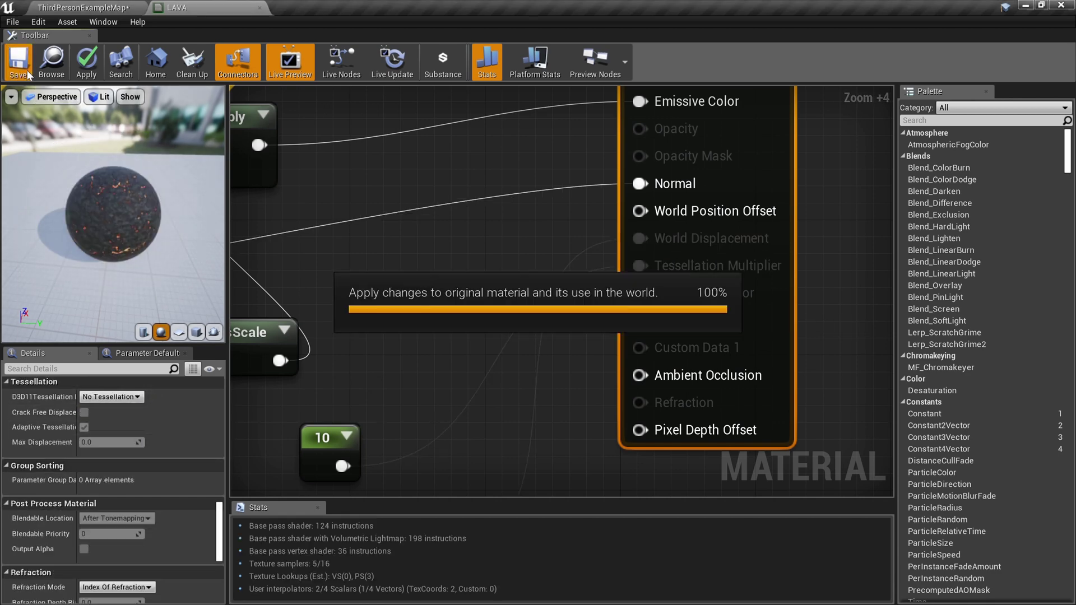
Play the level in full screen and run the character to the lava's edge to check the untessellated surface
{"action": "left_click", "coordinate": [99, 7]}
{"action": "left_click", "coordinate": [547, 280]}
{"action": "key", "text": "F11"}
{"action": "key", "text": "alt+p"}
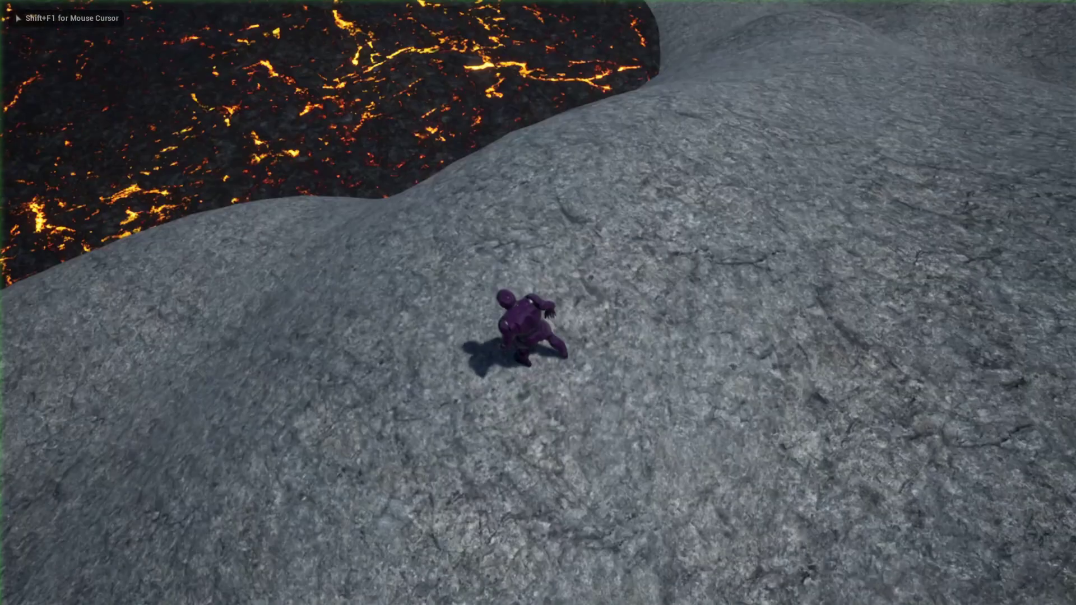
{"action": "key", "text": "w"}
{"action": "key", "text": "d"}
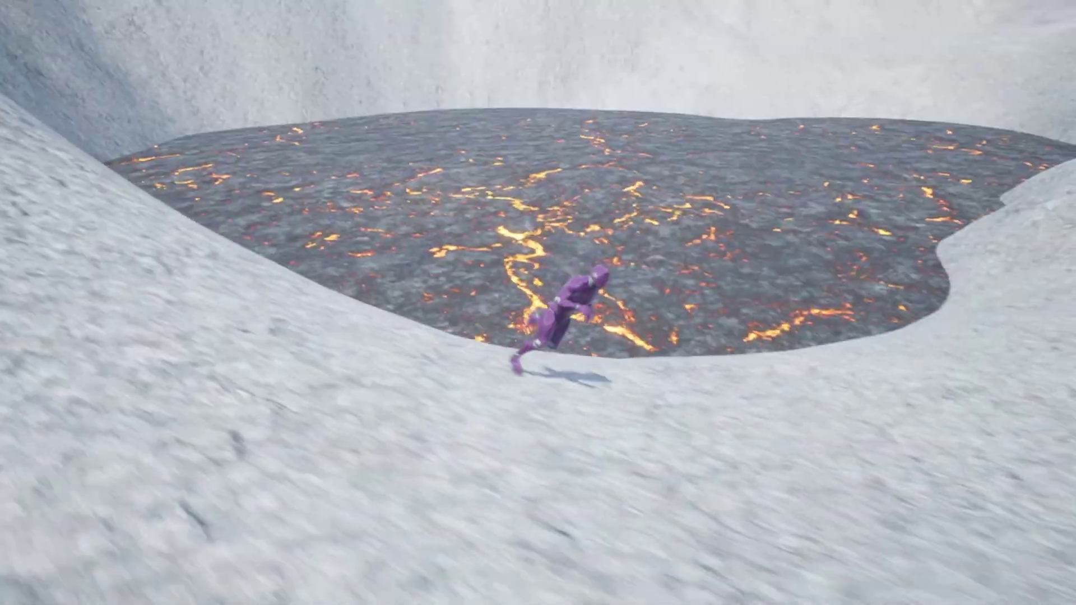
{"action": "key", "text": "Escape"}
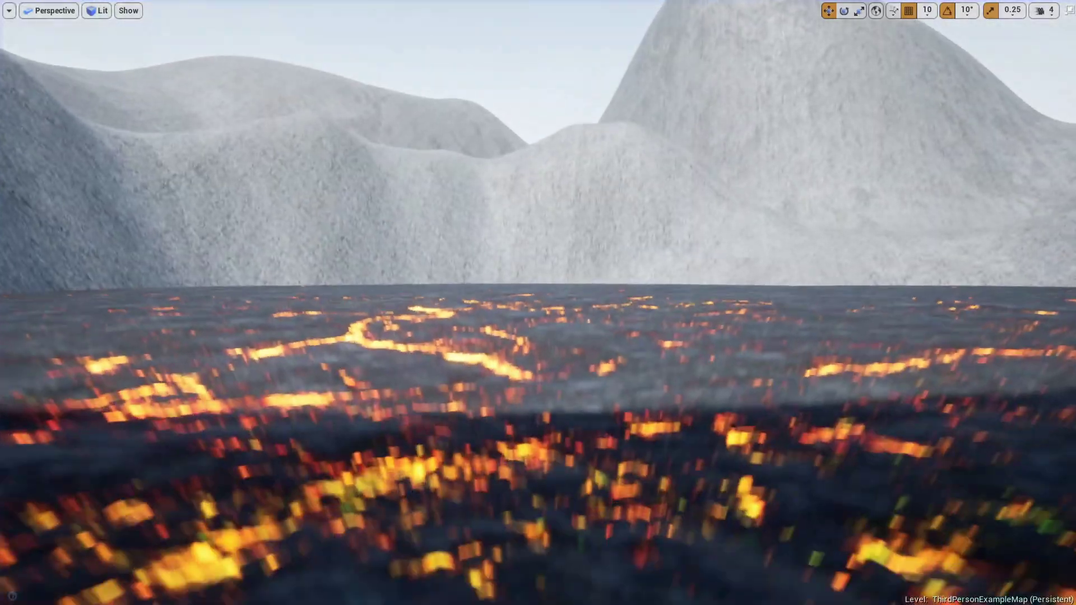
{"action": "key", "text": "F11"}
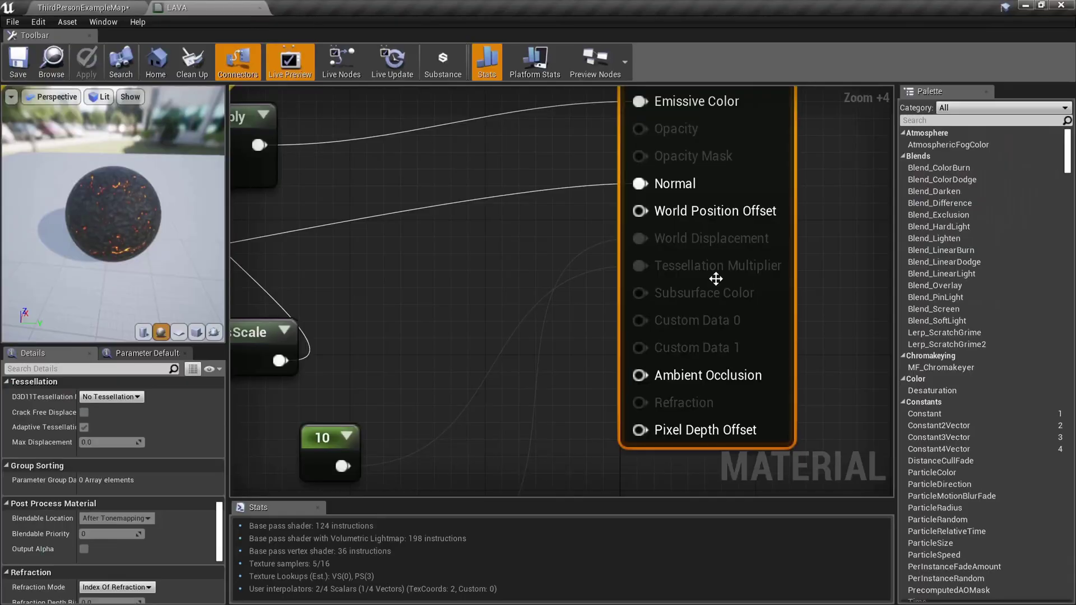
Restore the LAVA material's D3D11 tessellation mode to Flat Tessellation and save the material
{"action": "scroll", "coordinate": [178, 399], "scroll_direction": "down", "scroll_amount": 5}
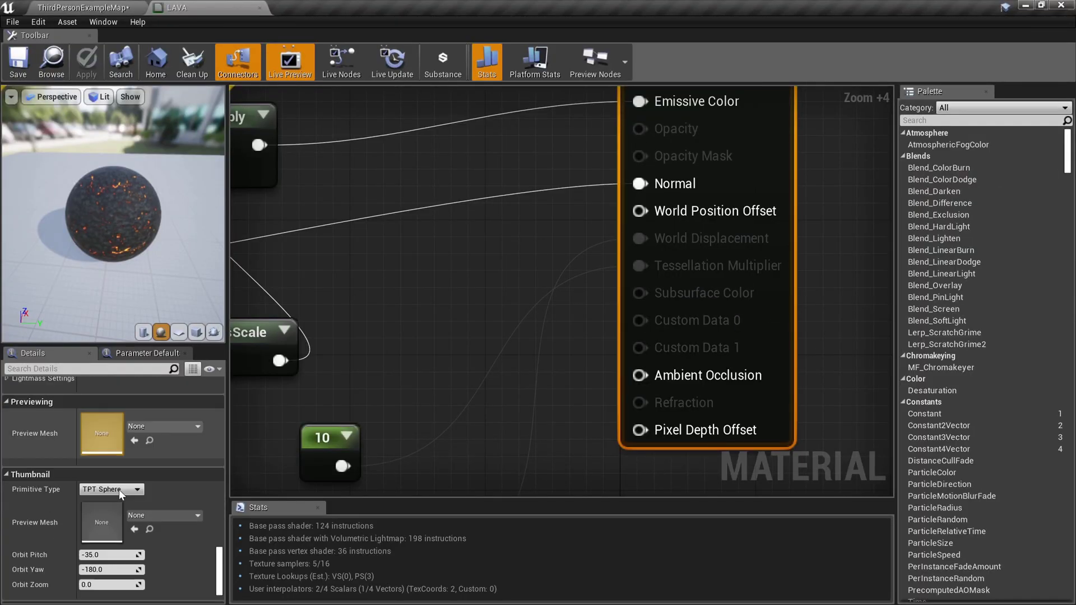
{"action": "scroll", "coordinate": [150, 452], "scroll_direction": "up", "scroll_amount": 8}
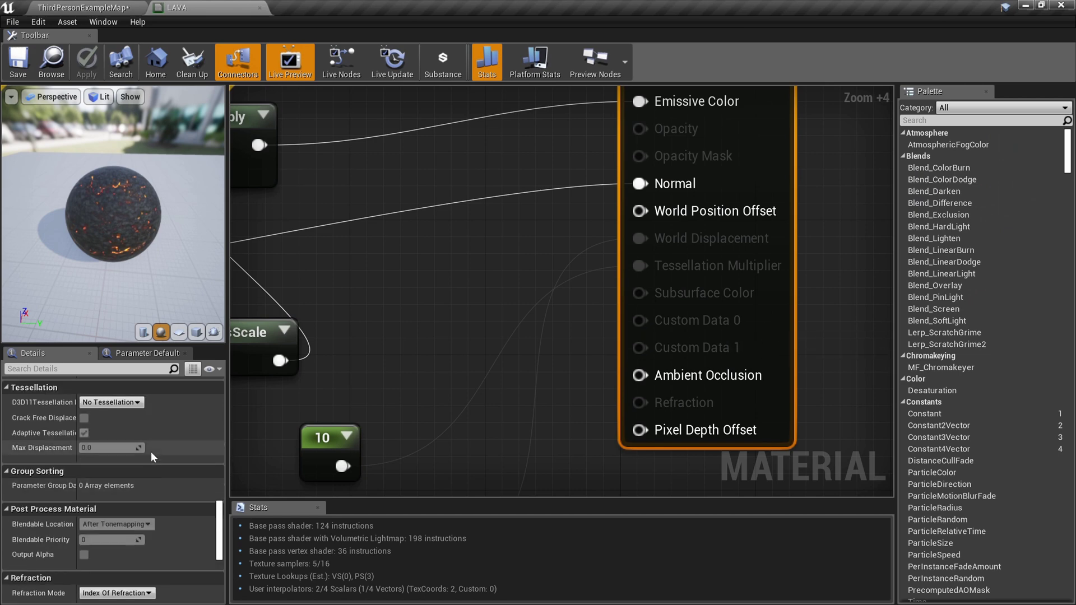
{"action": "scroll", "coordinate": [129, 498], "scroll_direction": "down", "scroll_amount": 4}
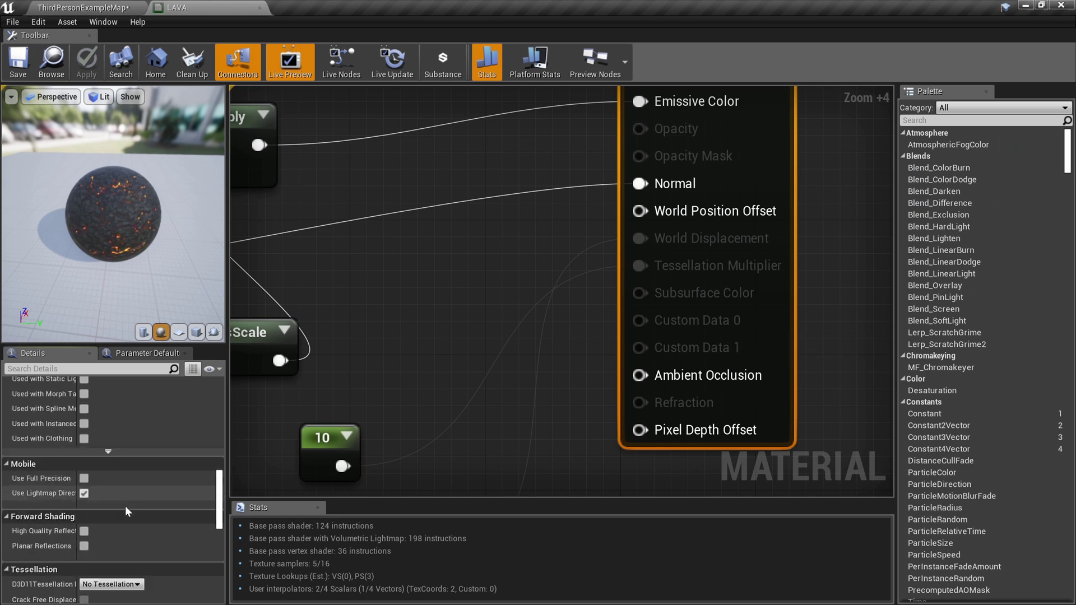
{"action": "left_click", "coordinate": [130, 486]}
{"action": "left_click", "coordinate": [127, 496]}
{"action": "left_click", "coordinate": [127, 489]}
{"action": "left_click", "coordinate": [127, 500]}
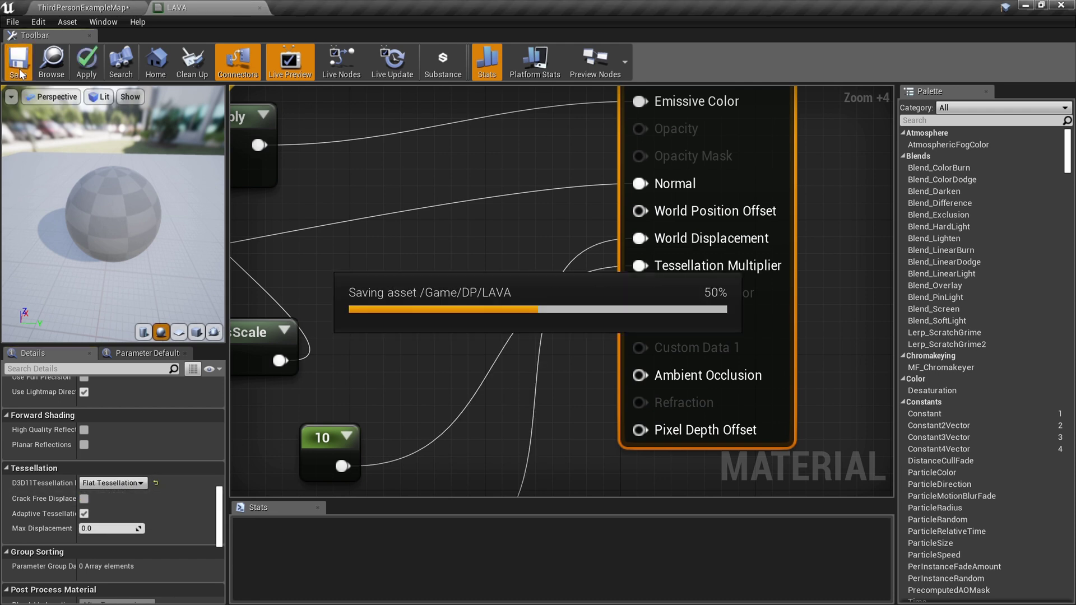
Review the LAVA material's node graph and compare it with the displaced lava surface in the level
{"action": "scroll", "coordinate": [504, 247], "scroll_direction": "down", "scroll_amount": 6}
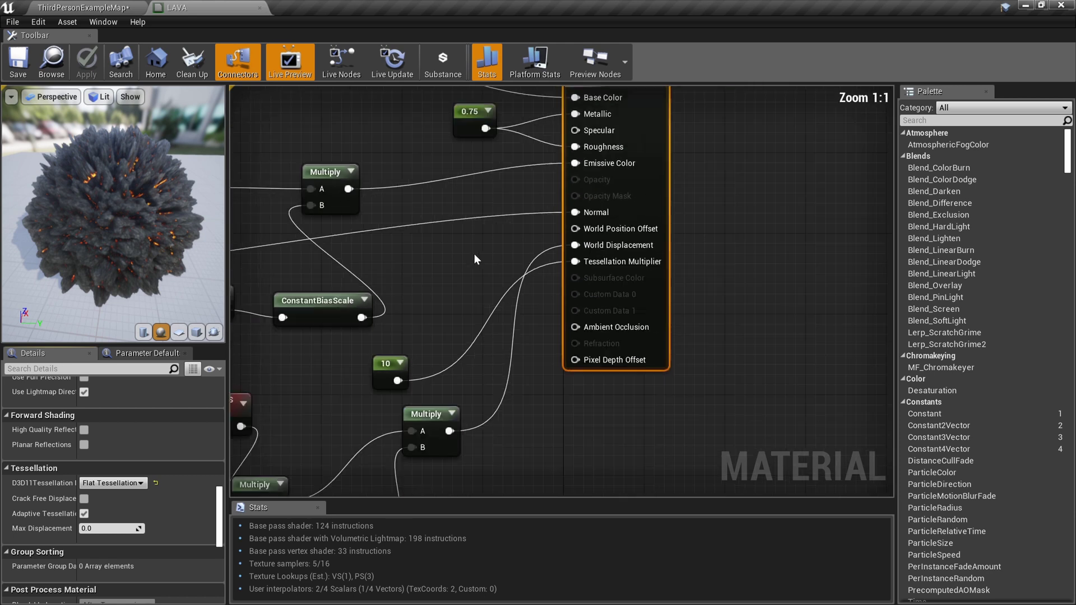
{"action": "right_click_drag", "start_coordinate": [620, 287], "coordinate": [652, 300]}
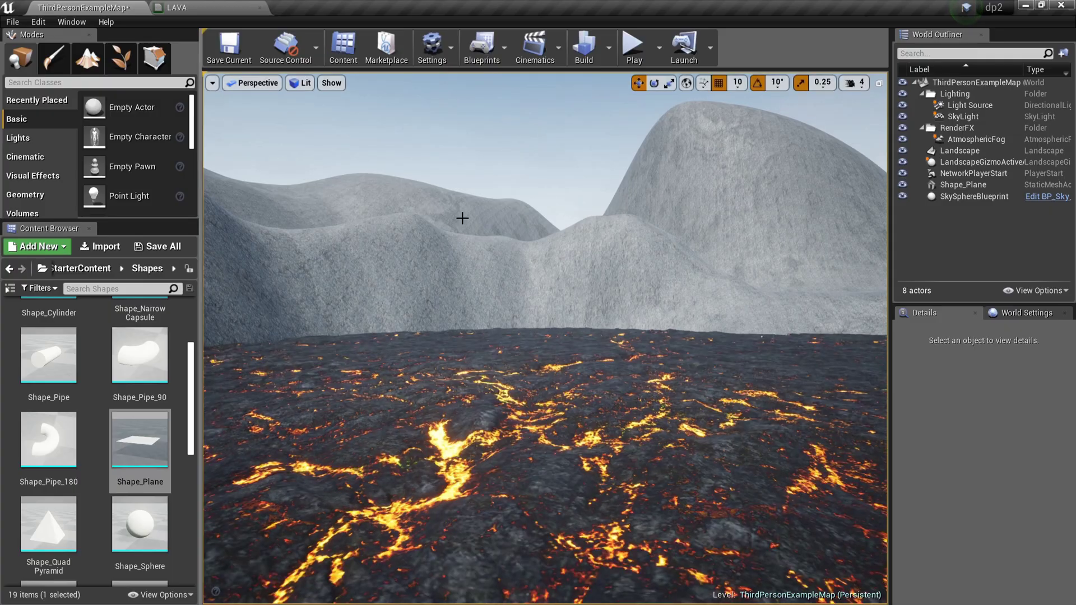
{"action": "right_click_drag", "start_coordinate": [463, 216], "coordinate": [561, 235]}
{"action": "right_click_drag", "start_coordinate": [486, 233], "coordinate": [489, 234]}
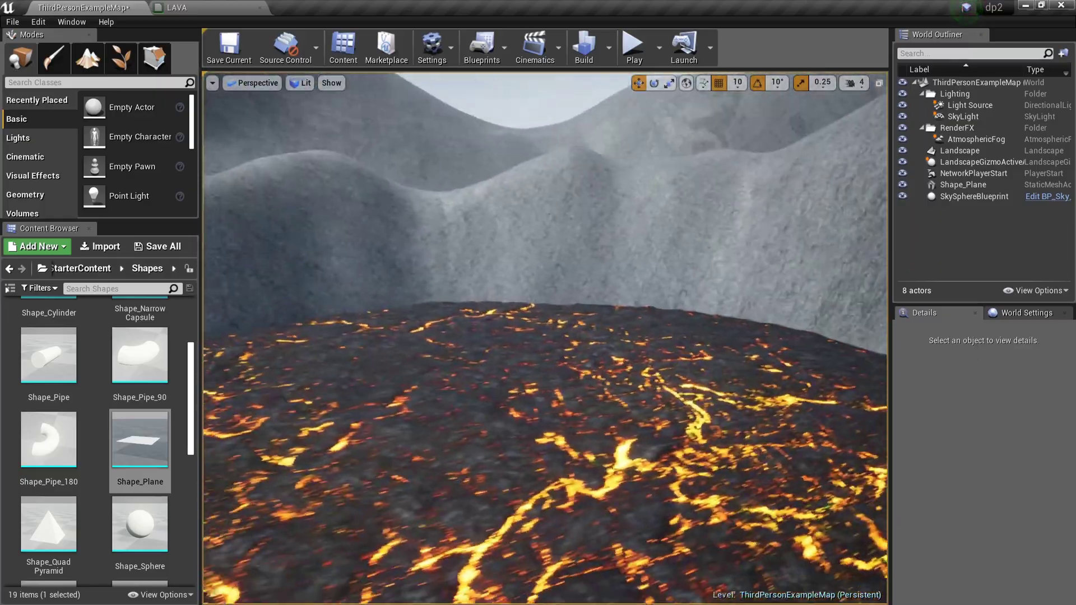
{"action": "left_click", "coordinate": [248, 5]}
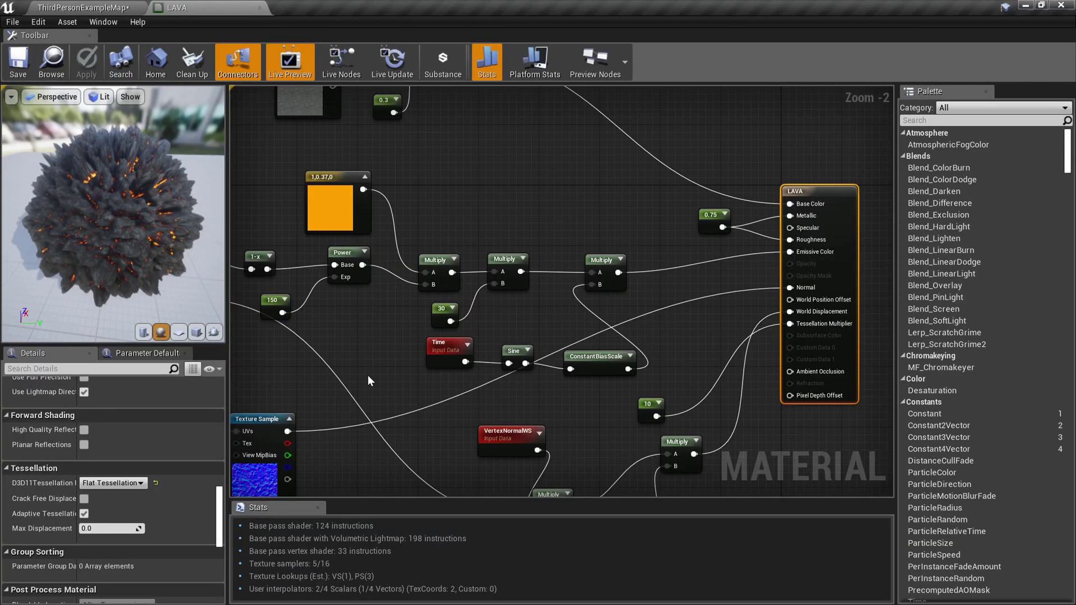
{"action": "left_click", "coordinate": [65, 6]}
{"action": "right_click_drag", "start_coordinate": [540, 257], "coordinate": [661, 238]}
{"action": "right_click_drag", "start_coordinate": [541, 258], "coordinate": [540, 257]}
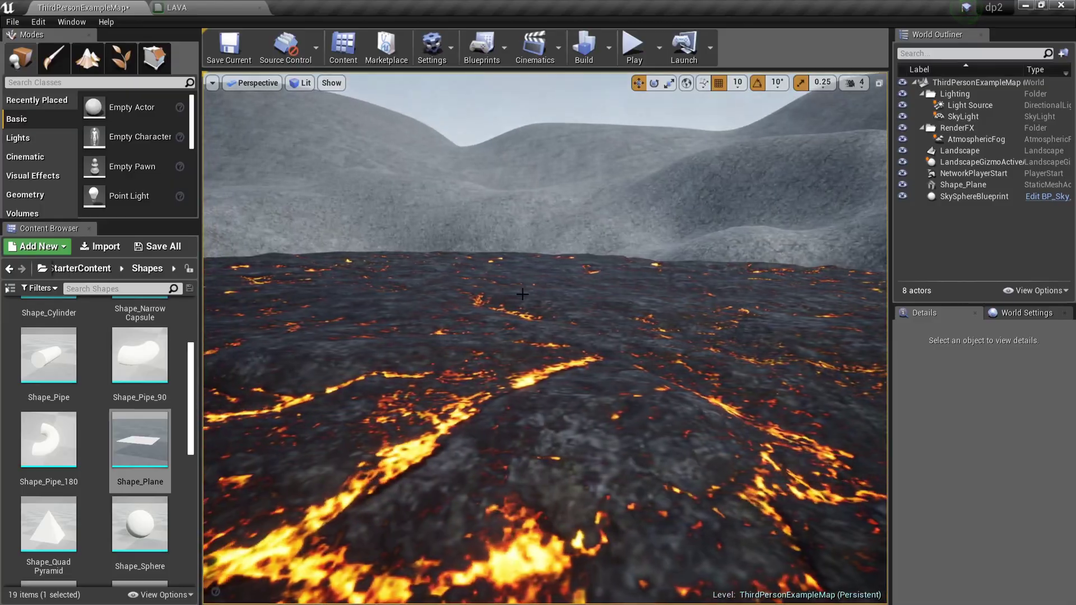
Examine the pulsing cracks and displaced rock across the lava in a full-screen viewport
{"action": "key", "text": "F11"}
{"action": "right_click_drag", "start_coordinate": [522, 295], "coordinate": [522, 294]}
{"action": "right_click_drag", "start_coordinate": [480, 263], "coordinate": [480, 264]}
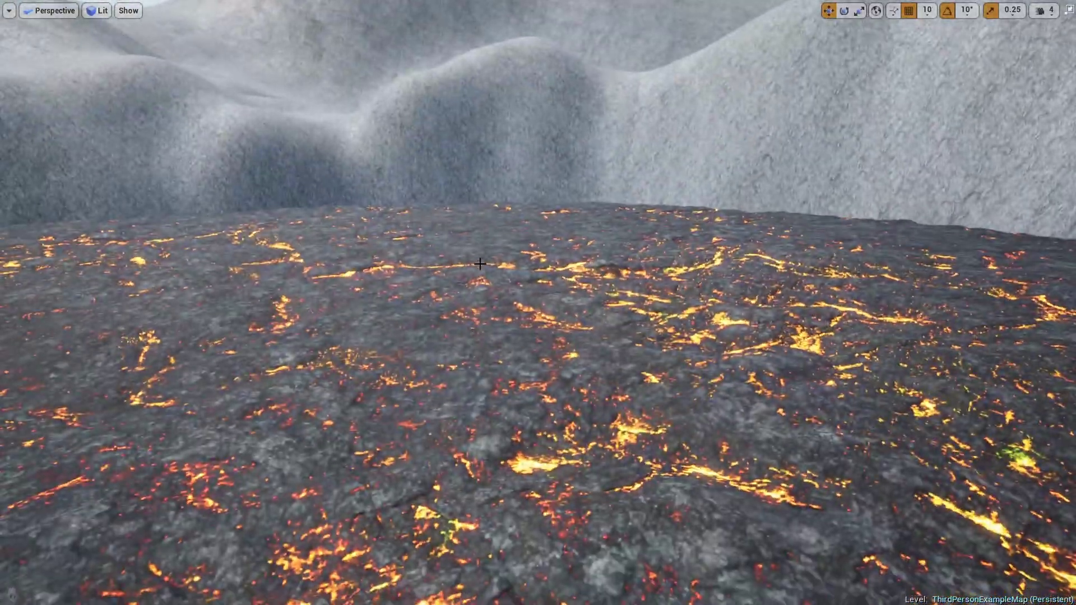
{"action": "key", "text": "F11"}
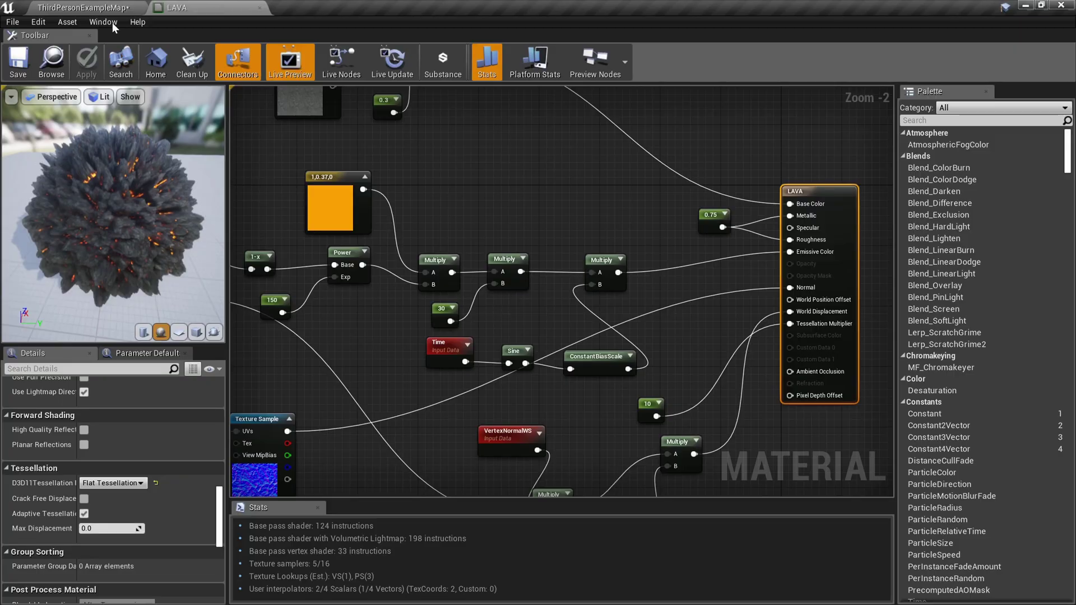
Select the lava plane in the level and inspect it in full screen from directly above and near the ground
{"action": "left_click", "coordinate": [90, 5]}
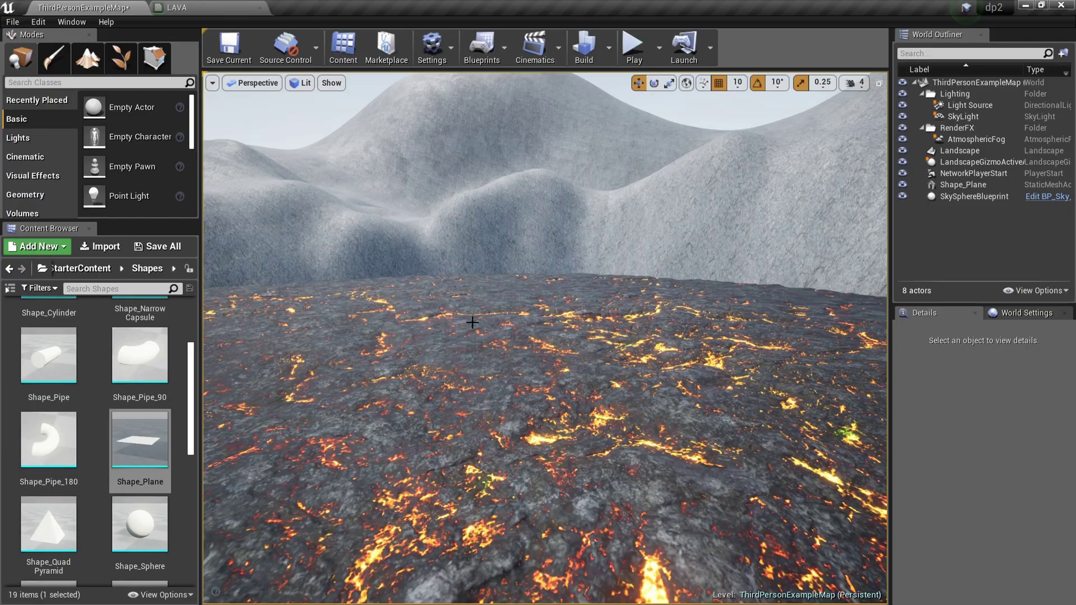
{"action": "left_click", "coordinate": [435, 329]}
{"action": "key", "text": "F11"}
{"action": "mouse_move", "coordinate": [435, 329]}
{"action": "right_mouse_down"}
{"action": "mouse_move", "coordinate": [489, 329]}
{"action": "mouse_move", "coordinate": [538, 359]}
{"action": "mouse_move", "coordinate": [617, 258]}
{"action": "mouse_move", "coordinate": [746, 331]}
{"action": "mouse_move", "coordinate": [694, 313]}
{"action": "mouse_move", "coordinate": [435, 329]}
{"action": "right_mouse_up"}
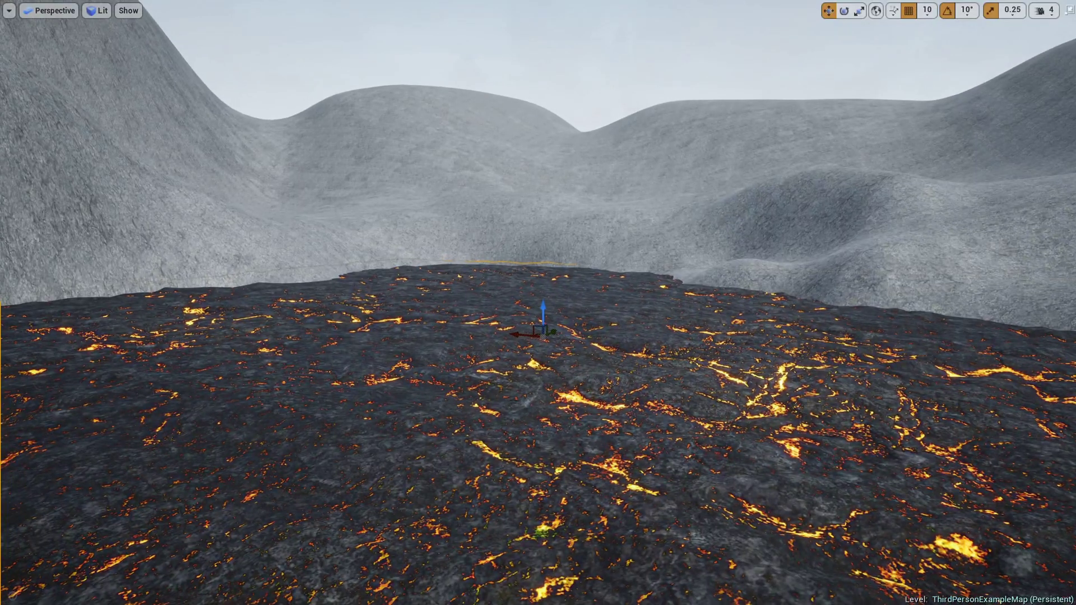
{"action": "right_click_drag", "start_coordinate": [435, 329], "coordinate": [435, 329]}
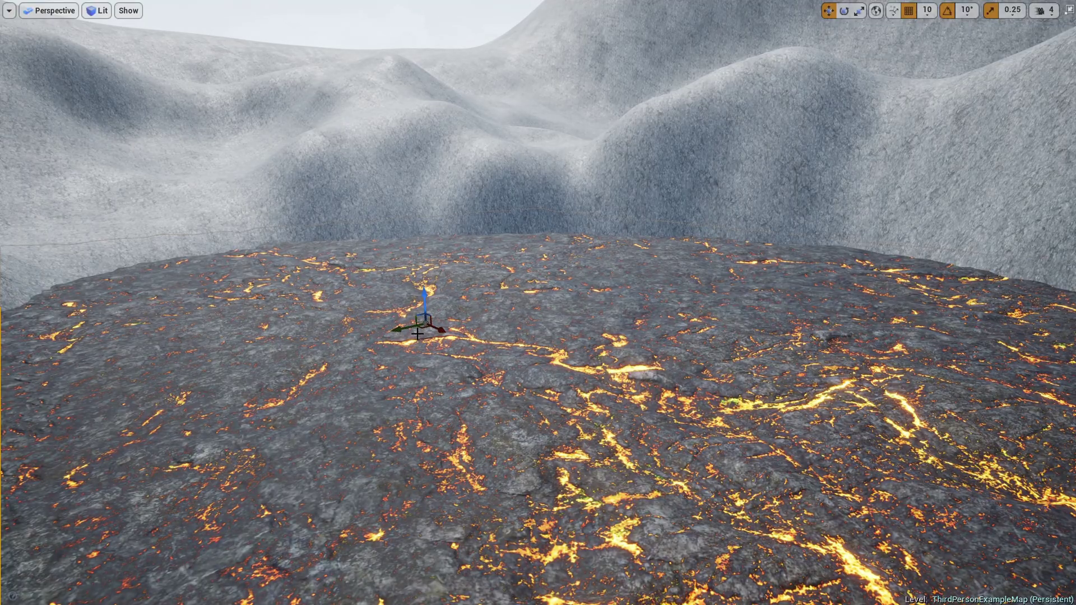
{"action": "right_click_drag", "start_coordinate": [435, 329], "coordinate": [387, 331]}
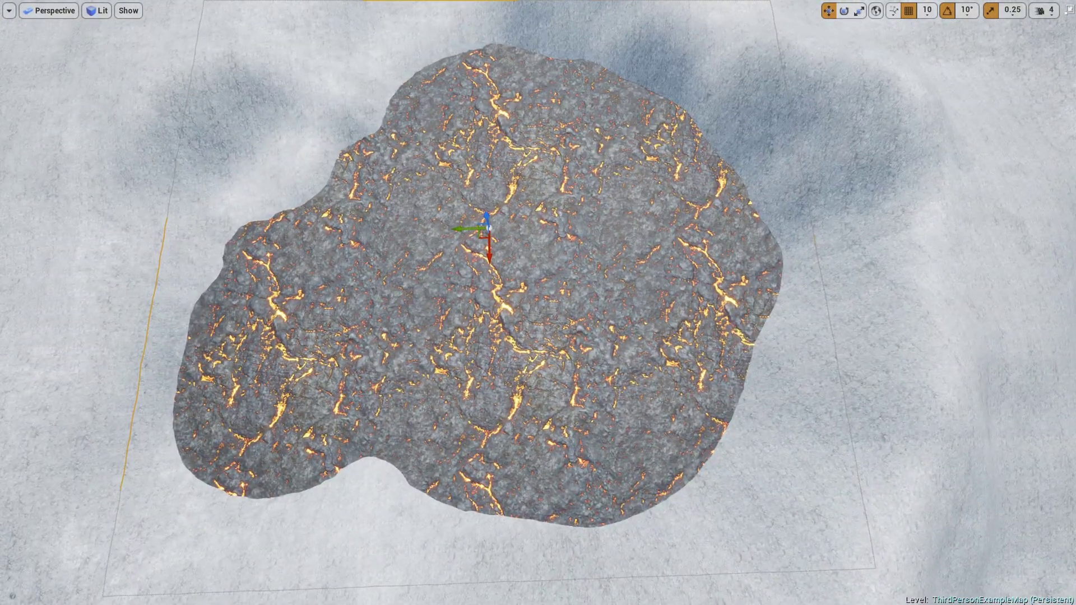
{"action": "right_click_drag", "start_coordinate": [387, 331], "coordinate": [387, 331]}
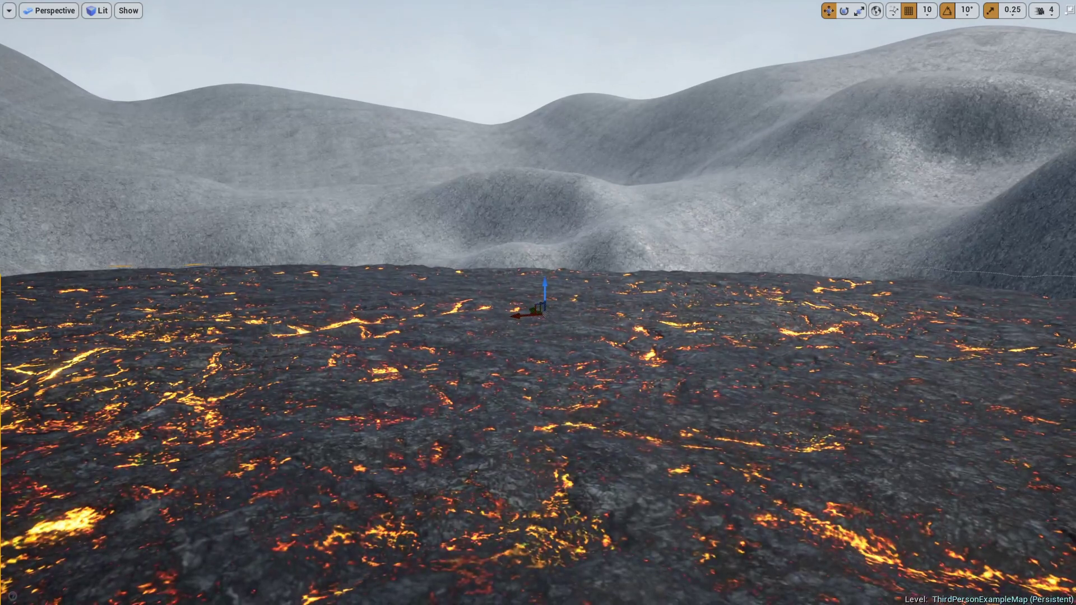